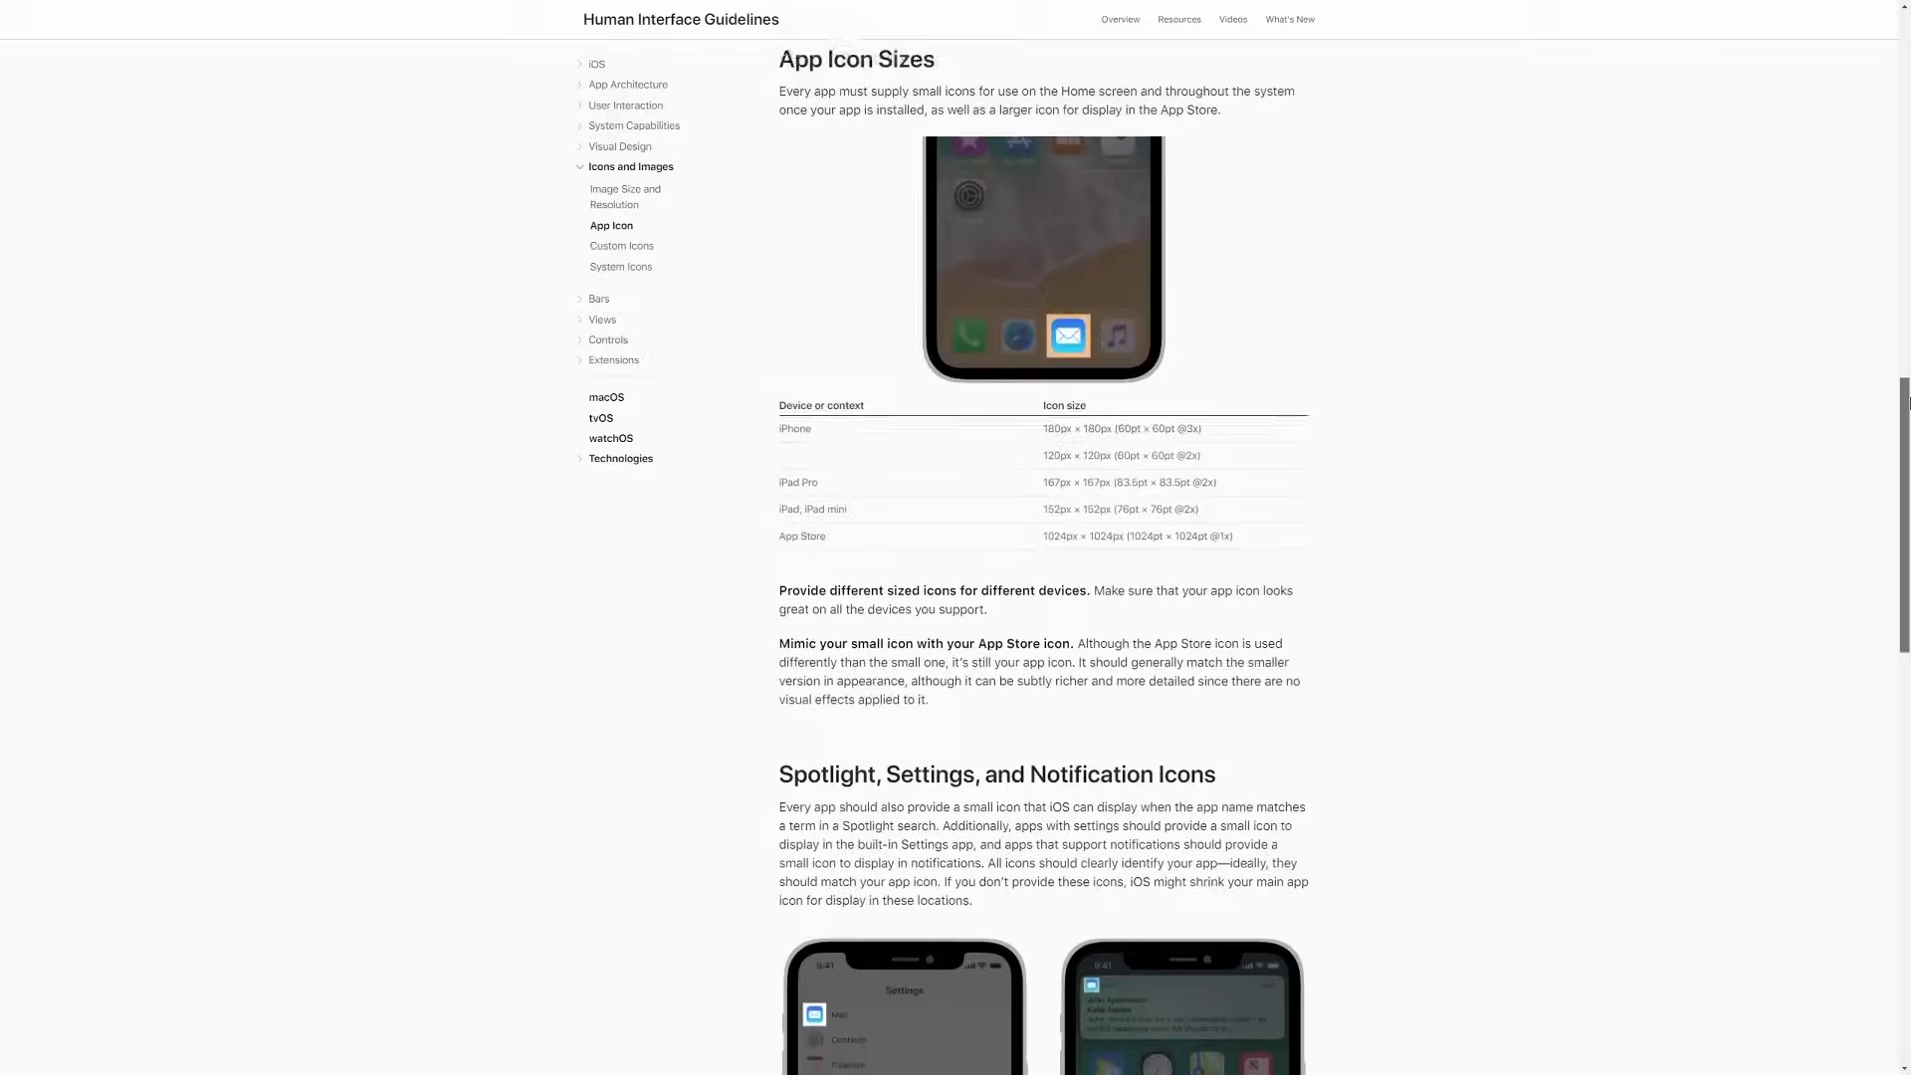
Review Apple's app icon sizes and Google Play's icon design specifications, including the artwork and shadow rules.
{"action": "scroll", "coordinate": [956, 538], "scroll_direction": "down", "scroll_amount": 3}
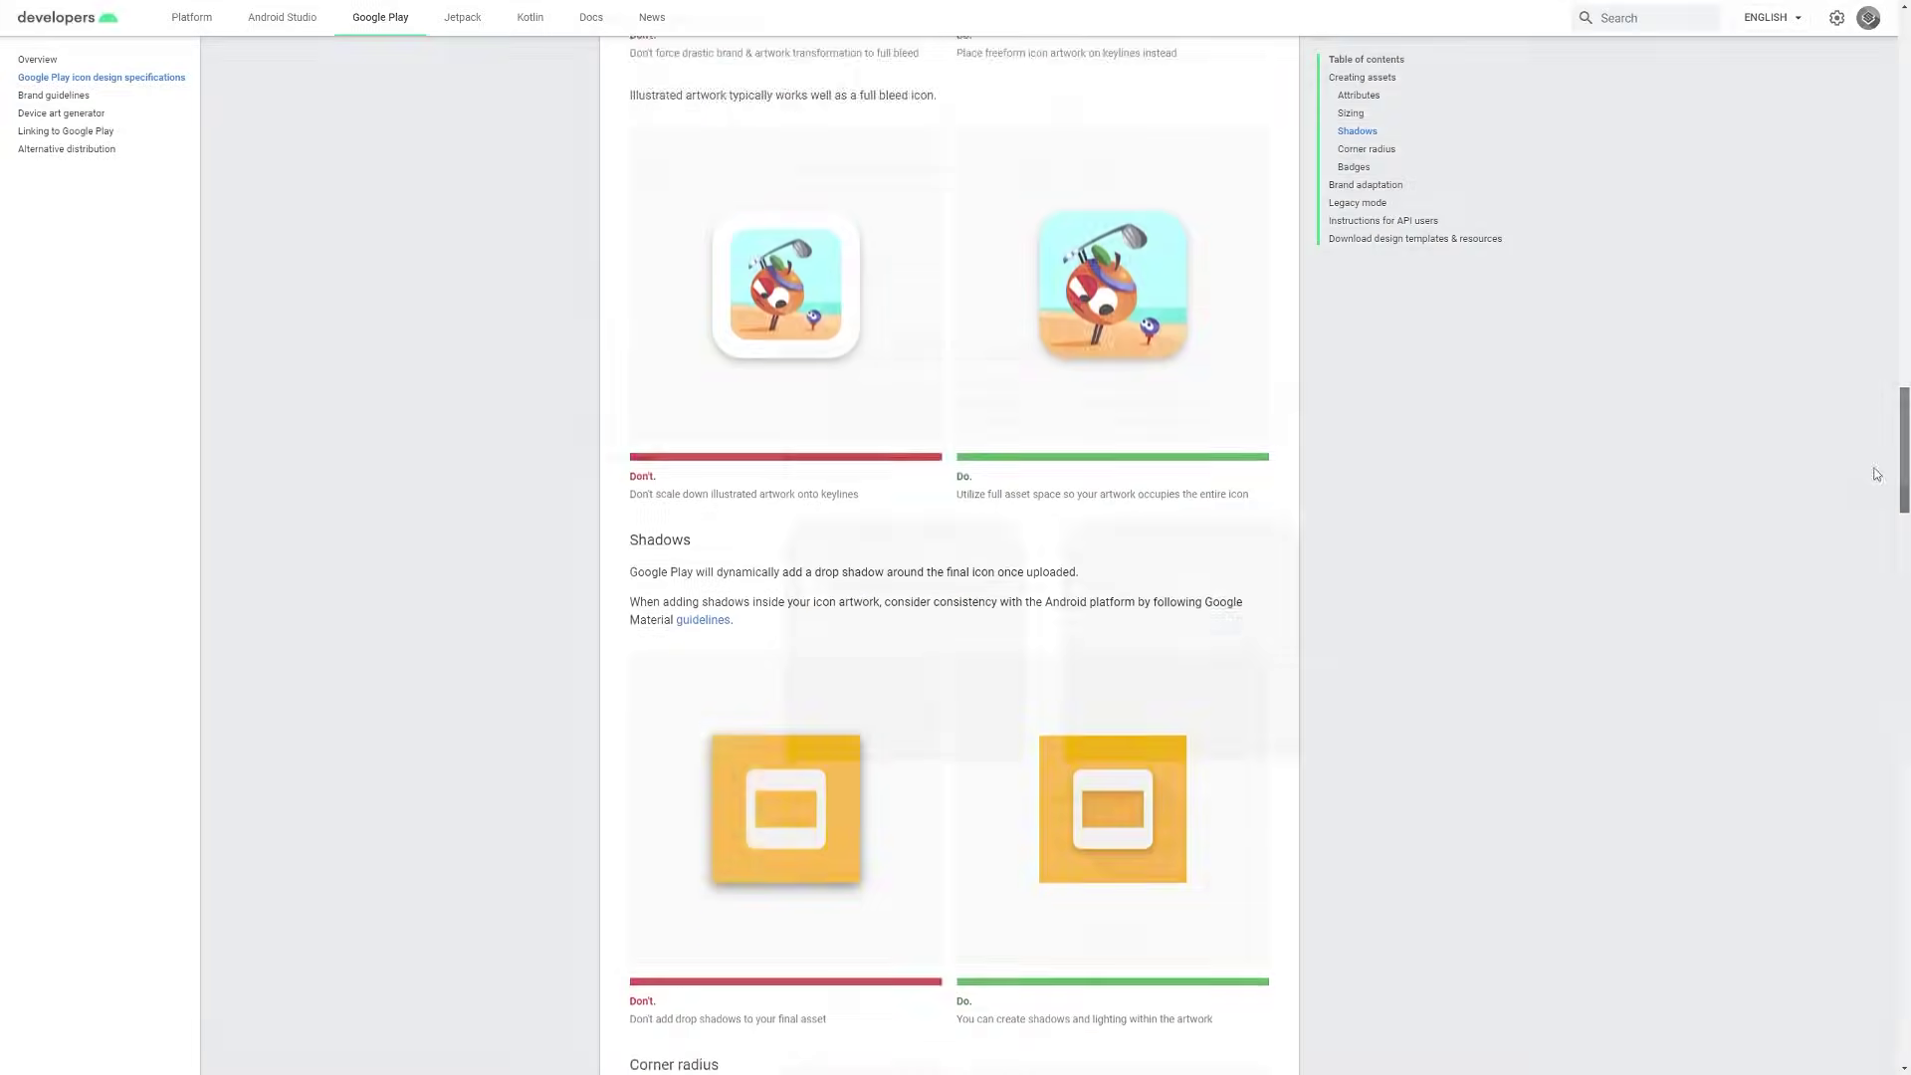
{"action": "scroll", "coordinate": [1872, 506], "scroll_direction": "down", "scroll_amount": 3}
{"action": "scroll", "coordinate": [1865, 538], "scroll_direction": "down", "scroll_amount": 6}
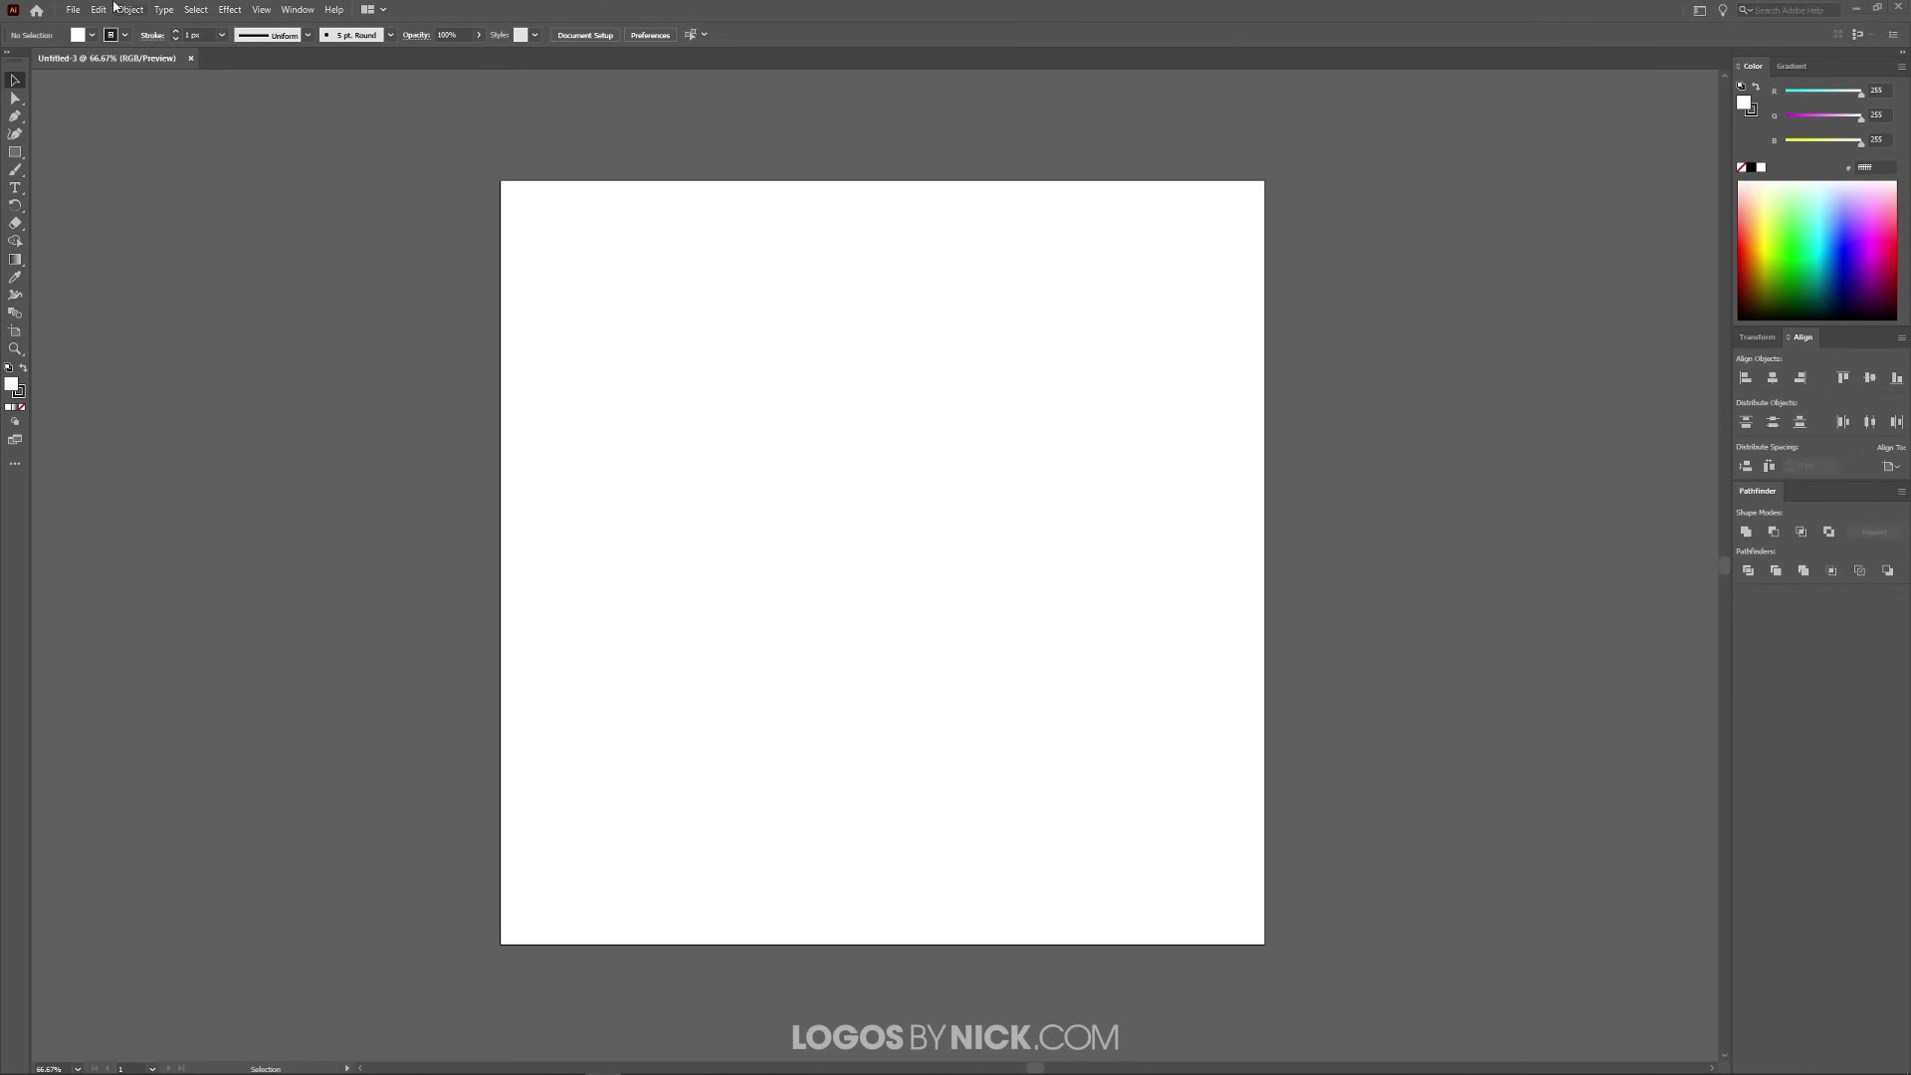
Create a new 1024 × 1024 px document with RGB color mode and High (300 ppi) raster effects.
{"action": "left_click", "coordinate": [73, 10]}
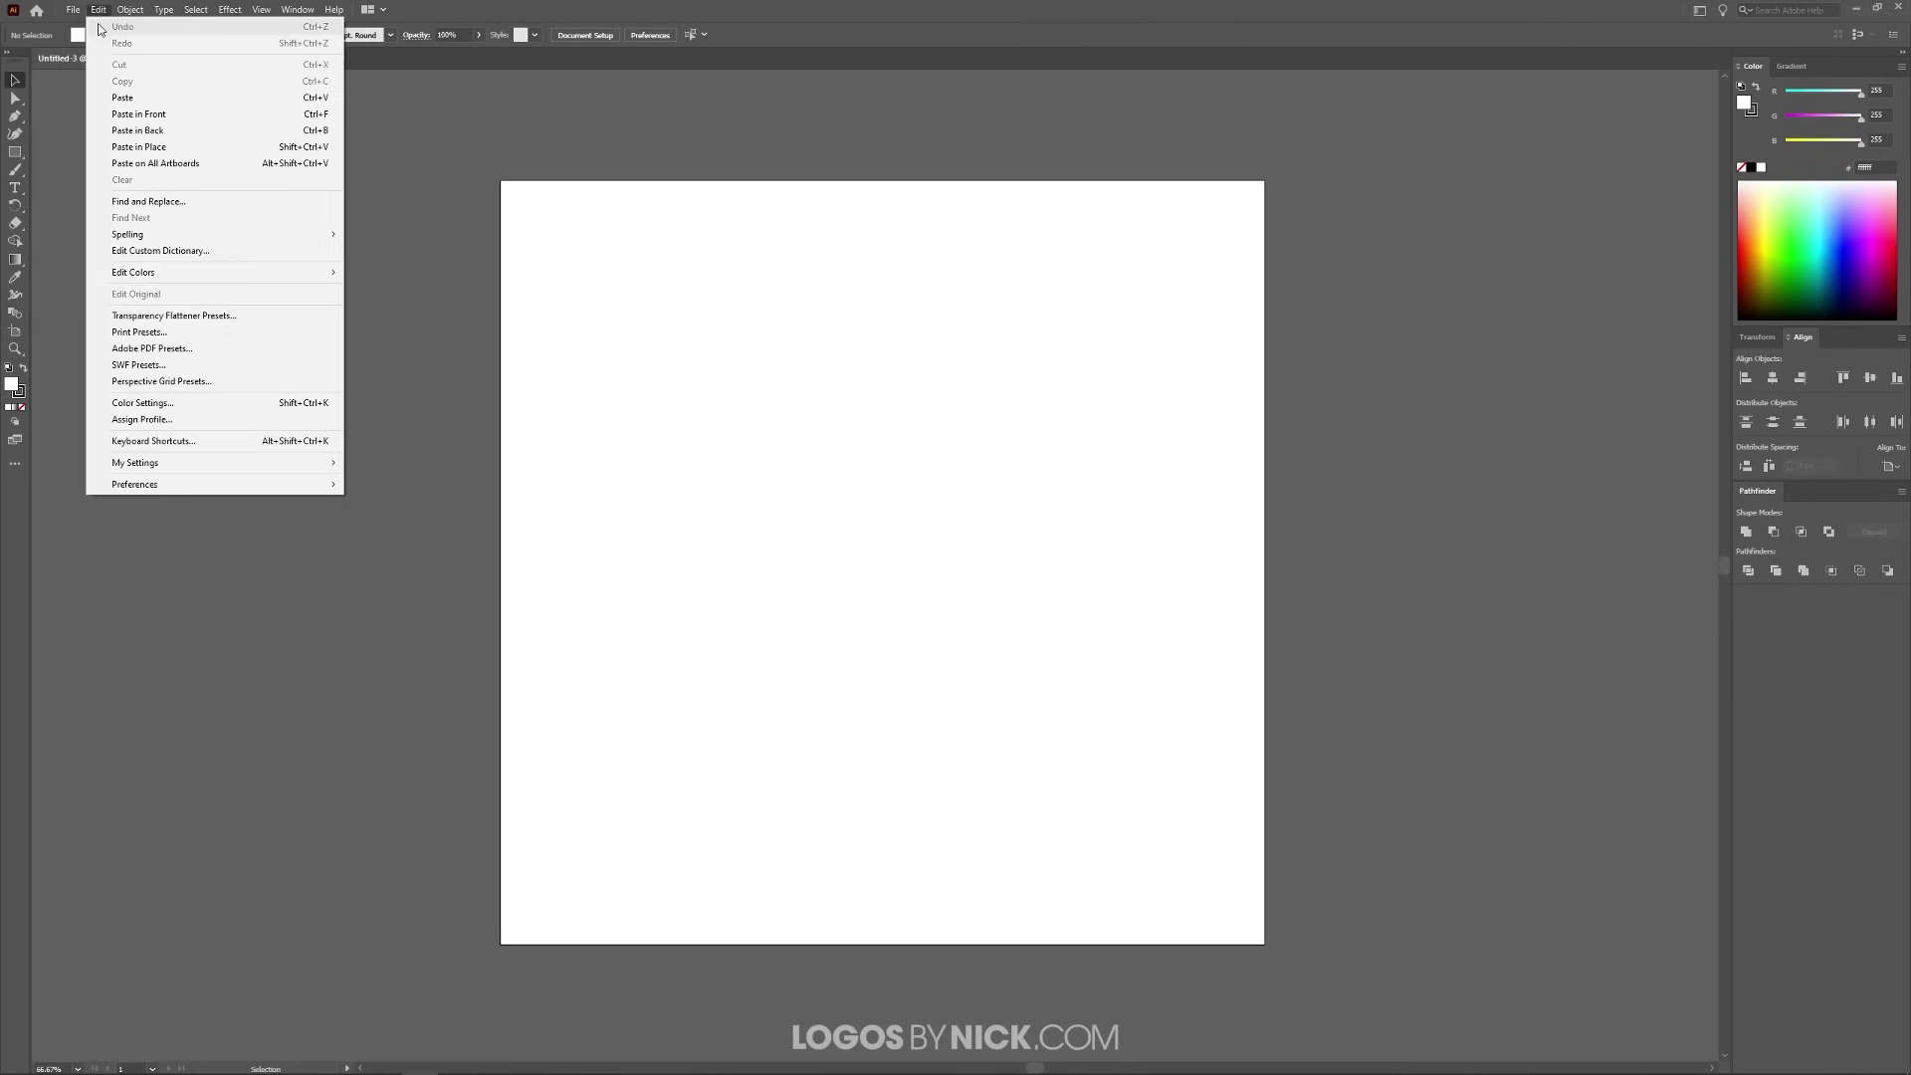
{"action": "left_click", "coordinate": [74, 24]}
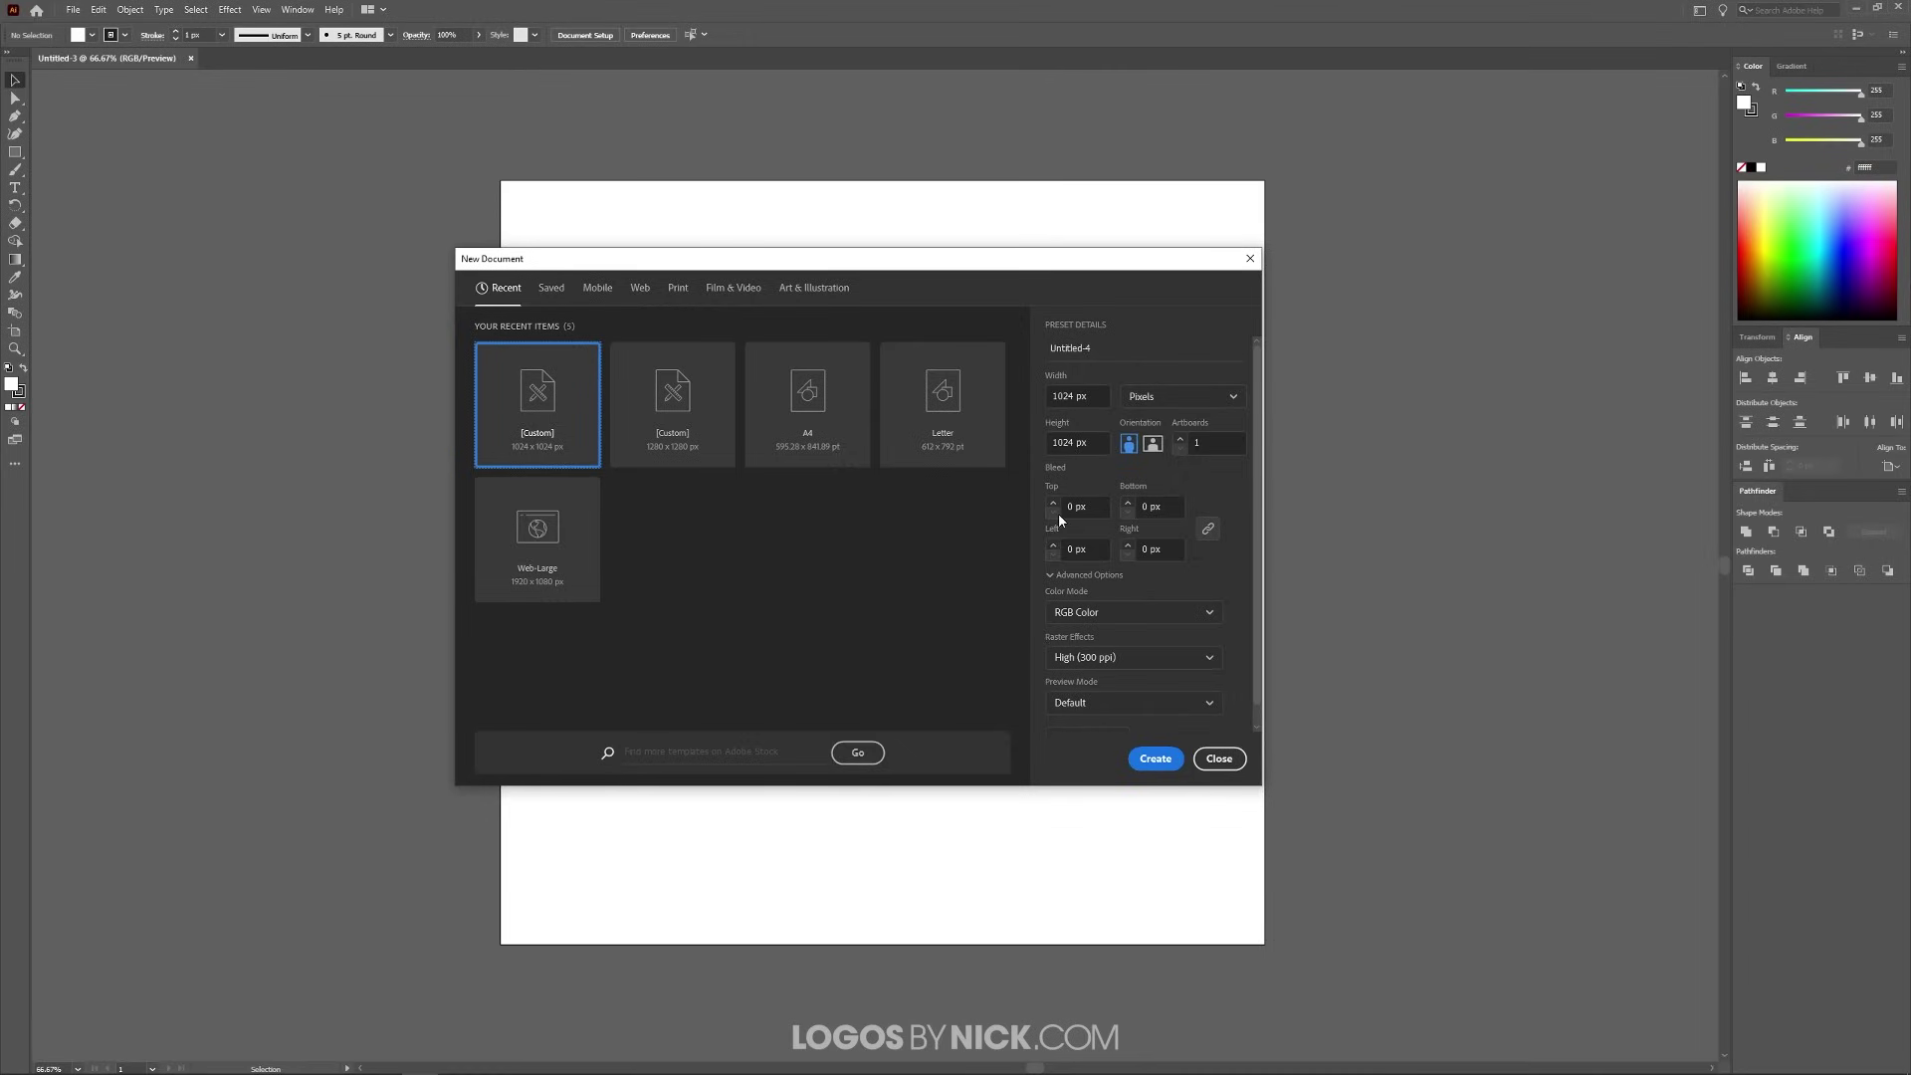
{"action": "left_click", "coordinate": [1155, 758]}
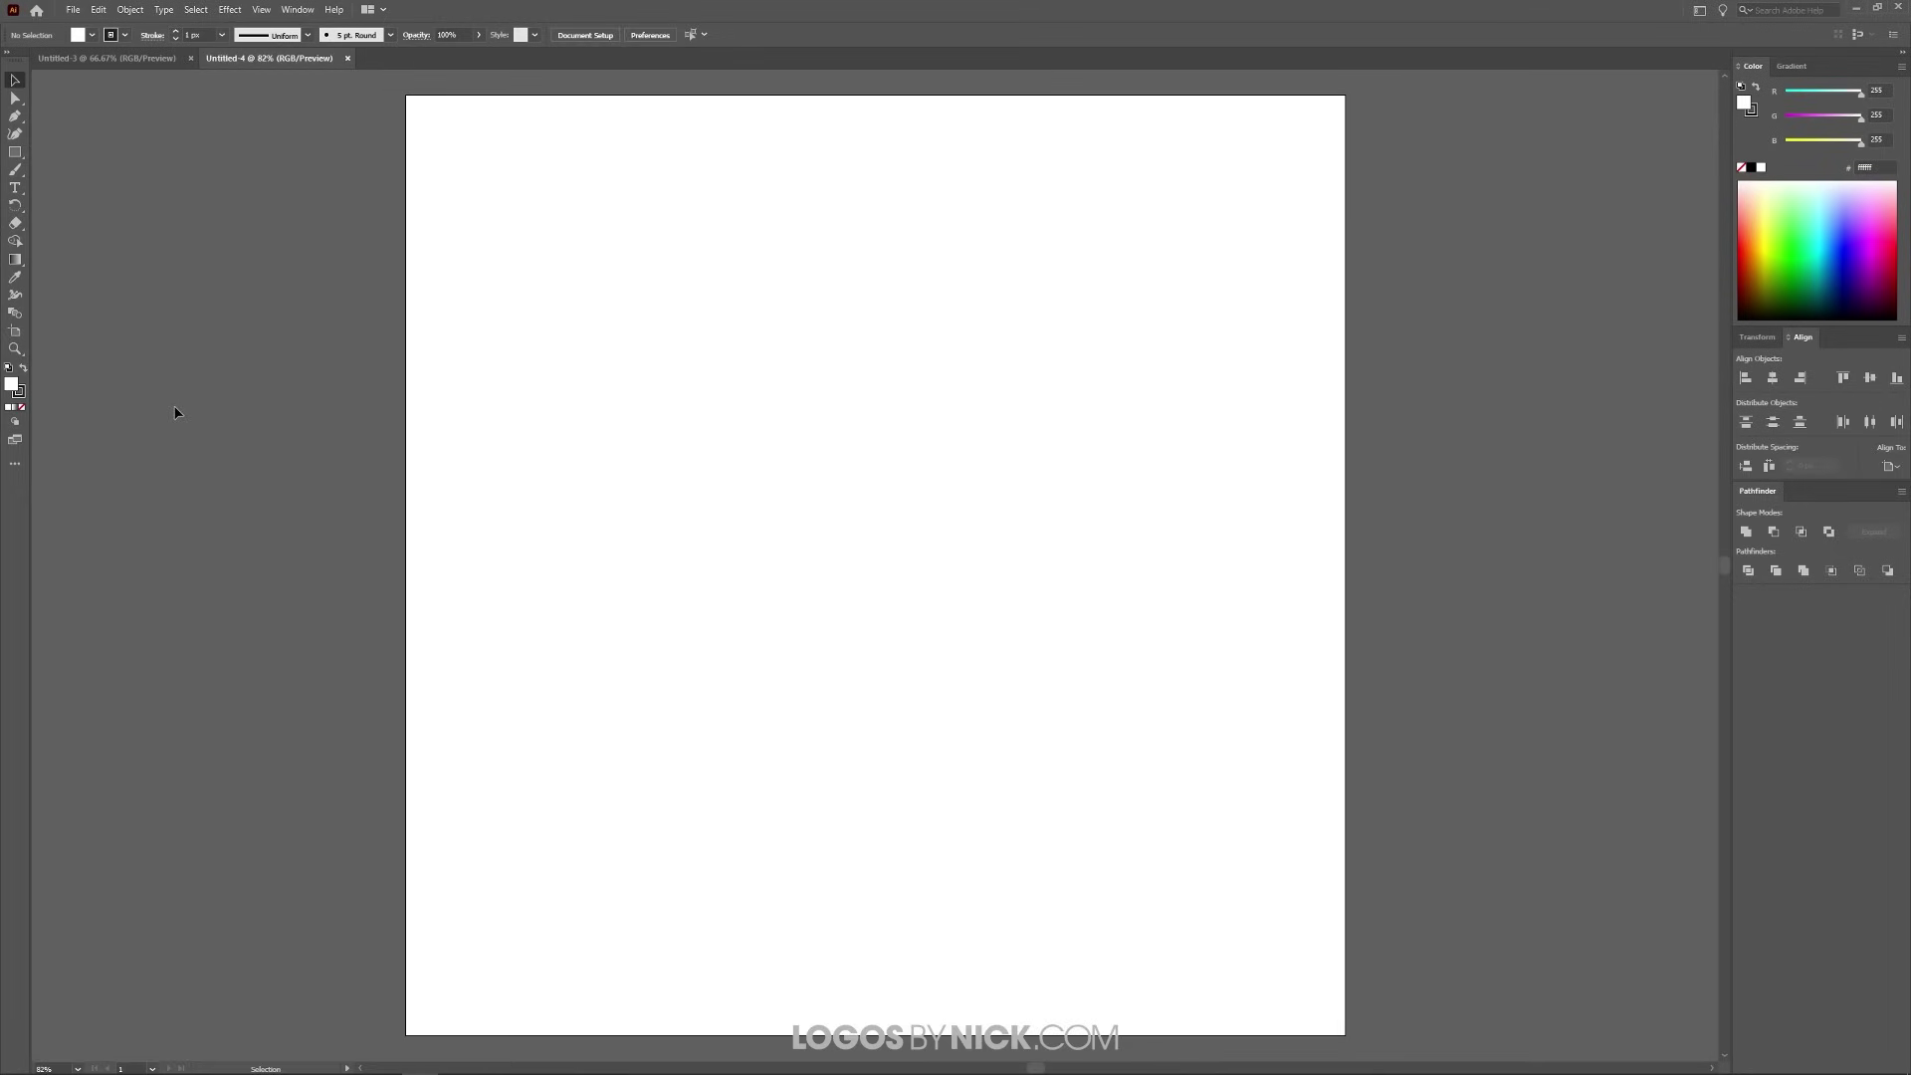
Check whether Smart Guides and the Align, Color and Pathfinder panels are enabled.
{"action": "left_click", "coordinate": [263, 11]}
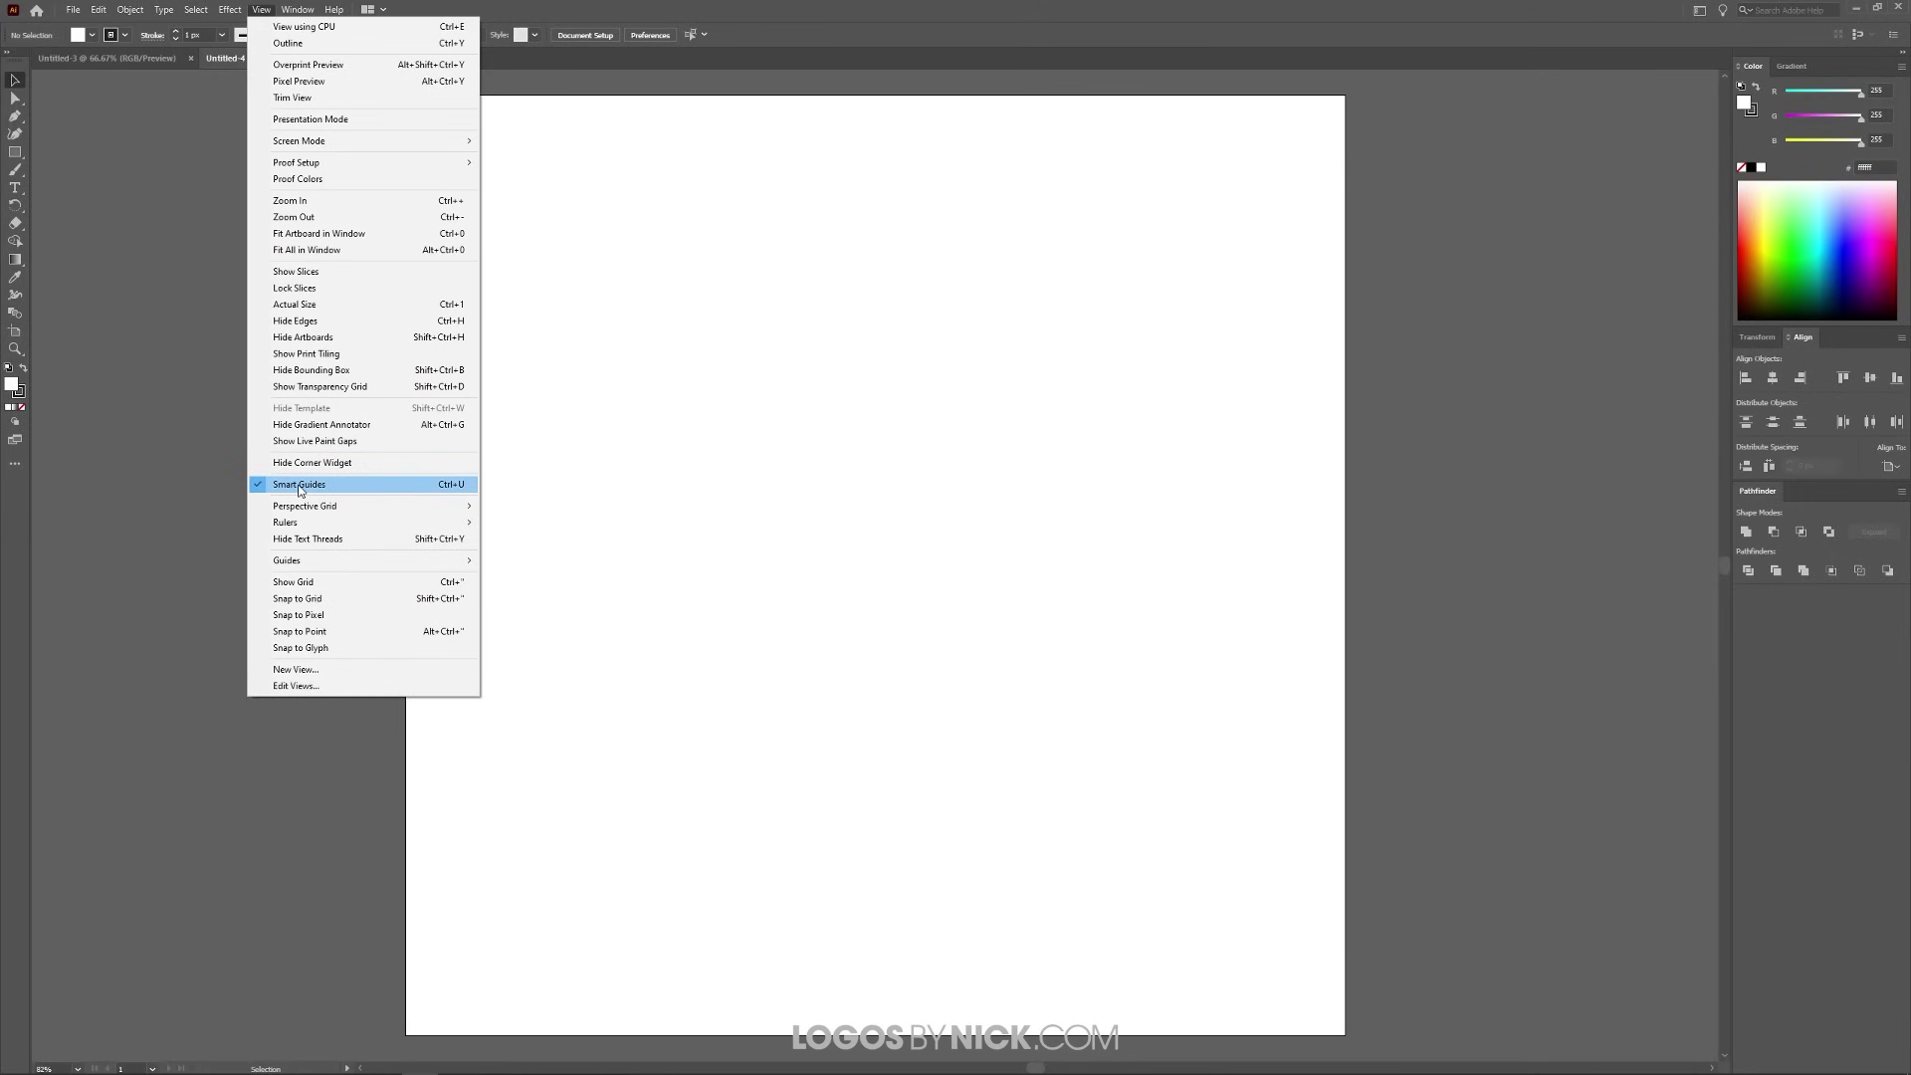
{"action": "mouse_move", "coordinate": [286, 9]}
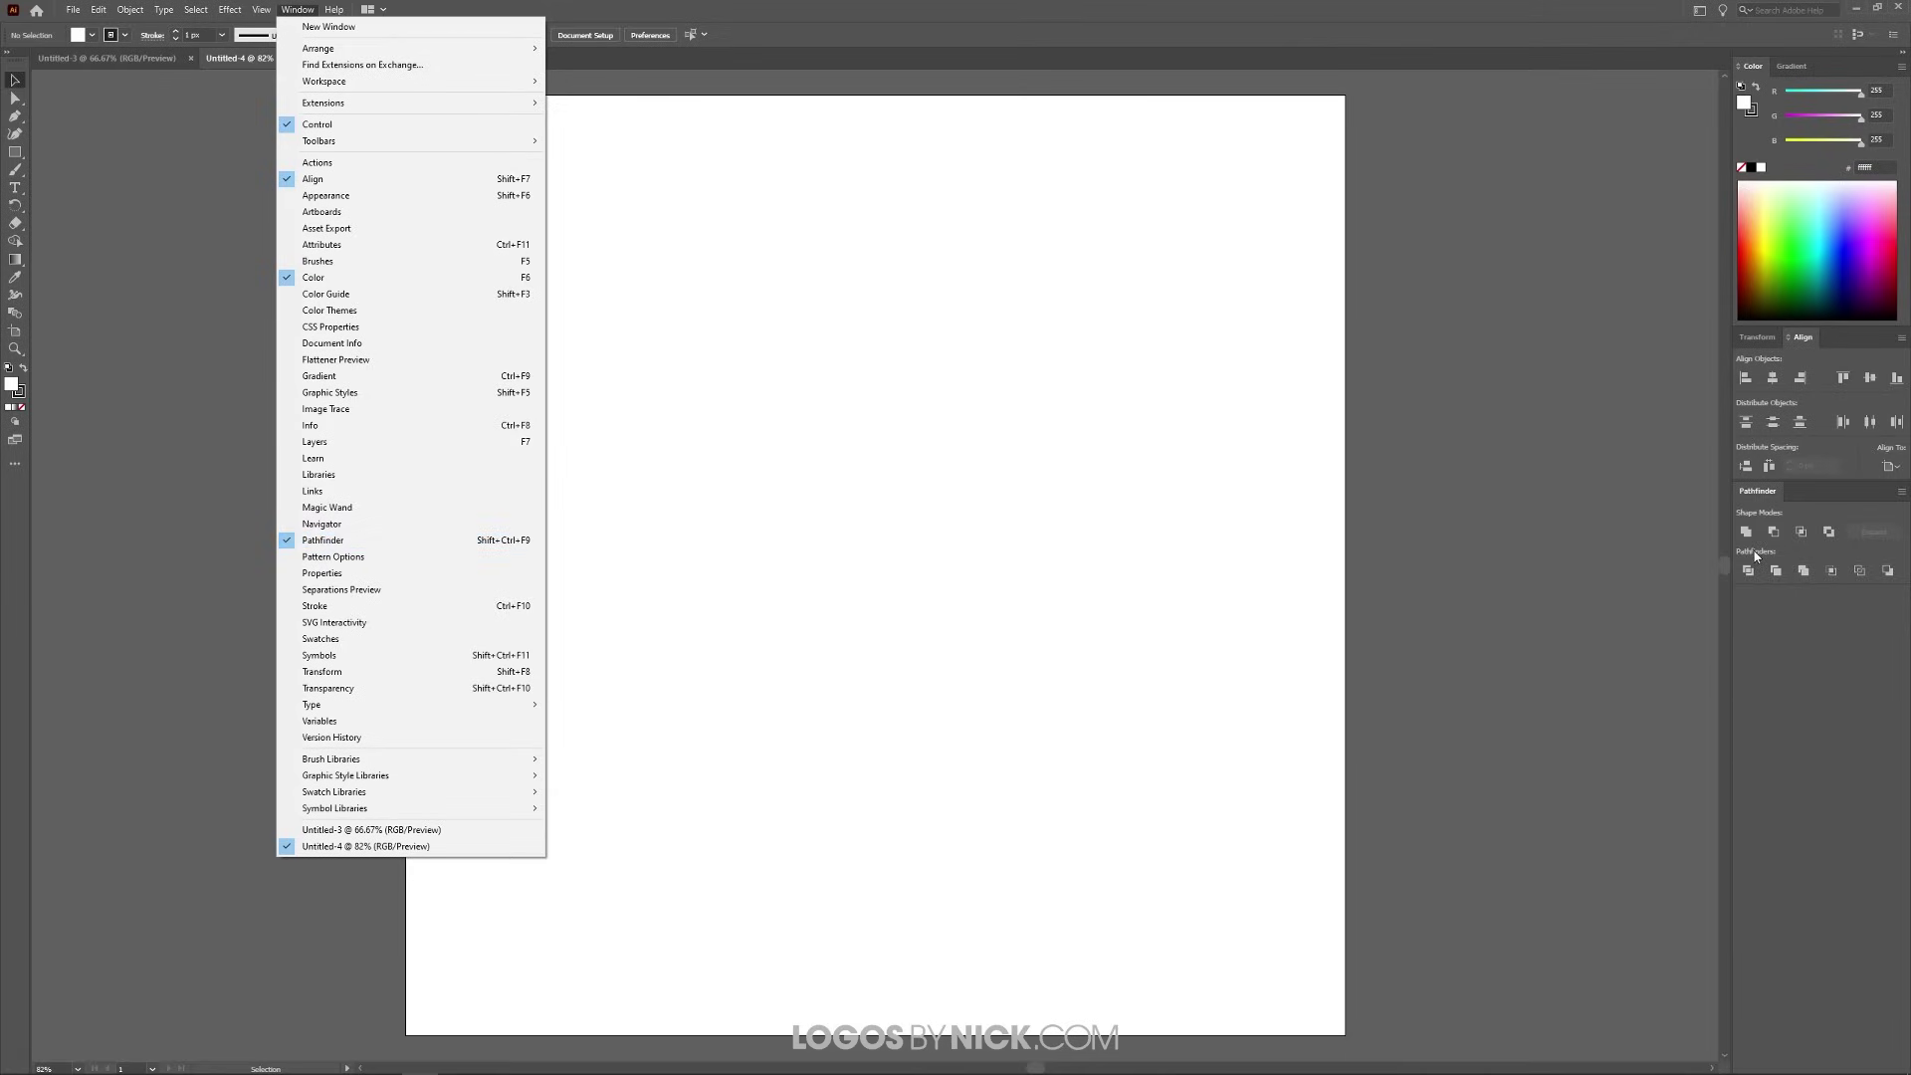
{"action": "left_click", "coordinate": [538, 7]}
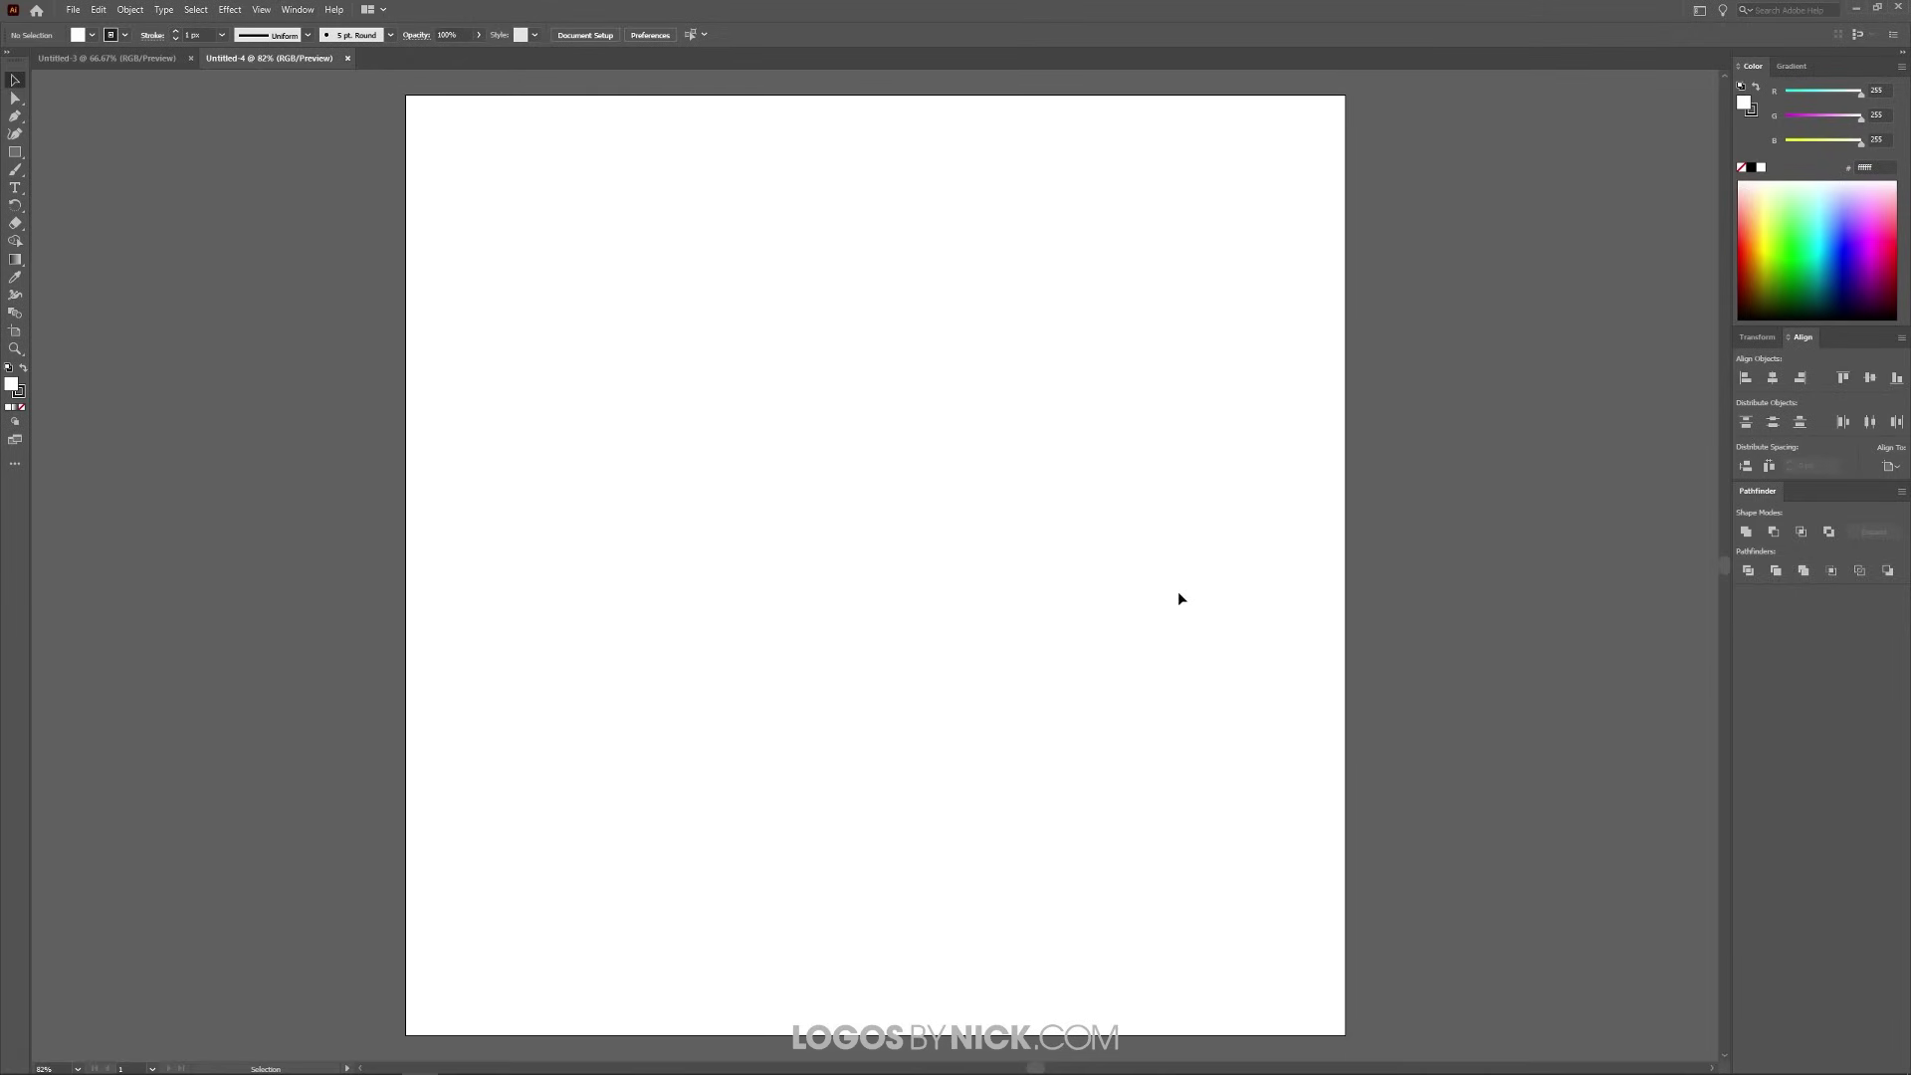
Draw a 1024 × 1024 px square covering the whole artboard and remove its stroke.
{"action": "scroll", "coordinate": [1001, 608], "scroll_direction": "down", "scroll_amount": 1}
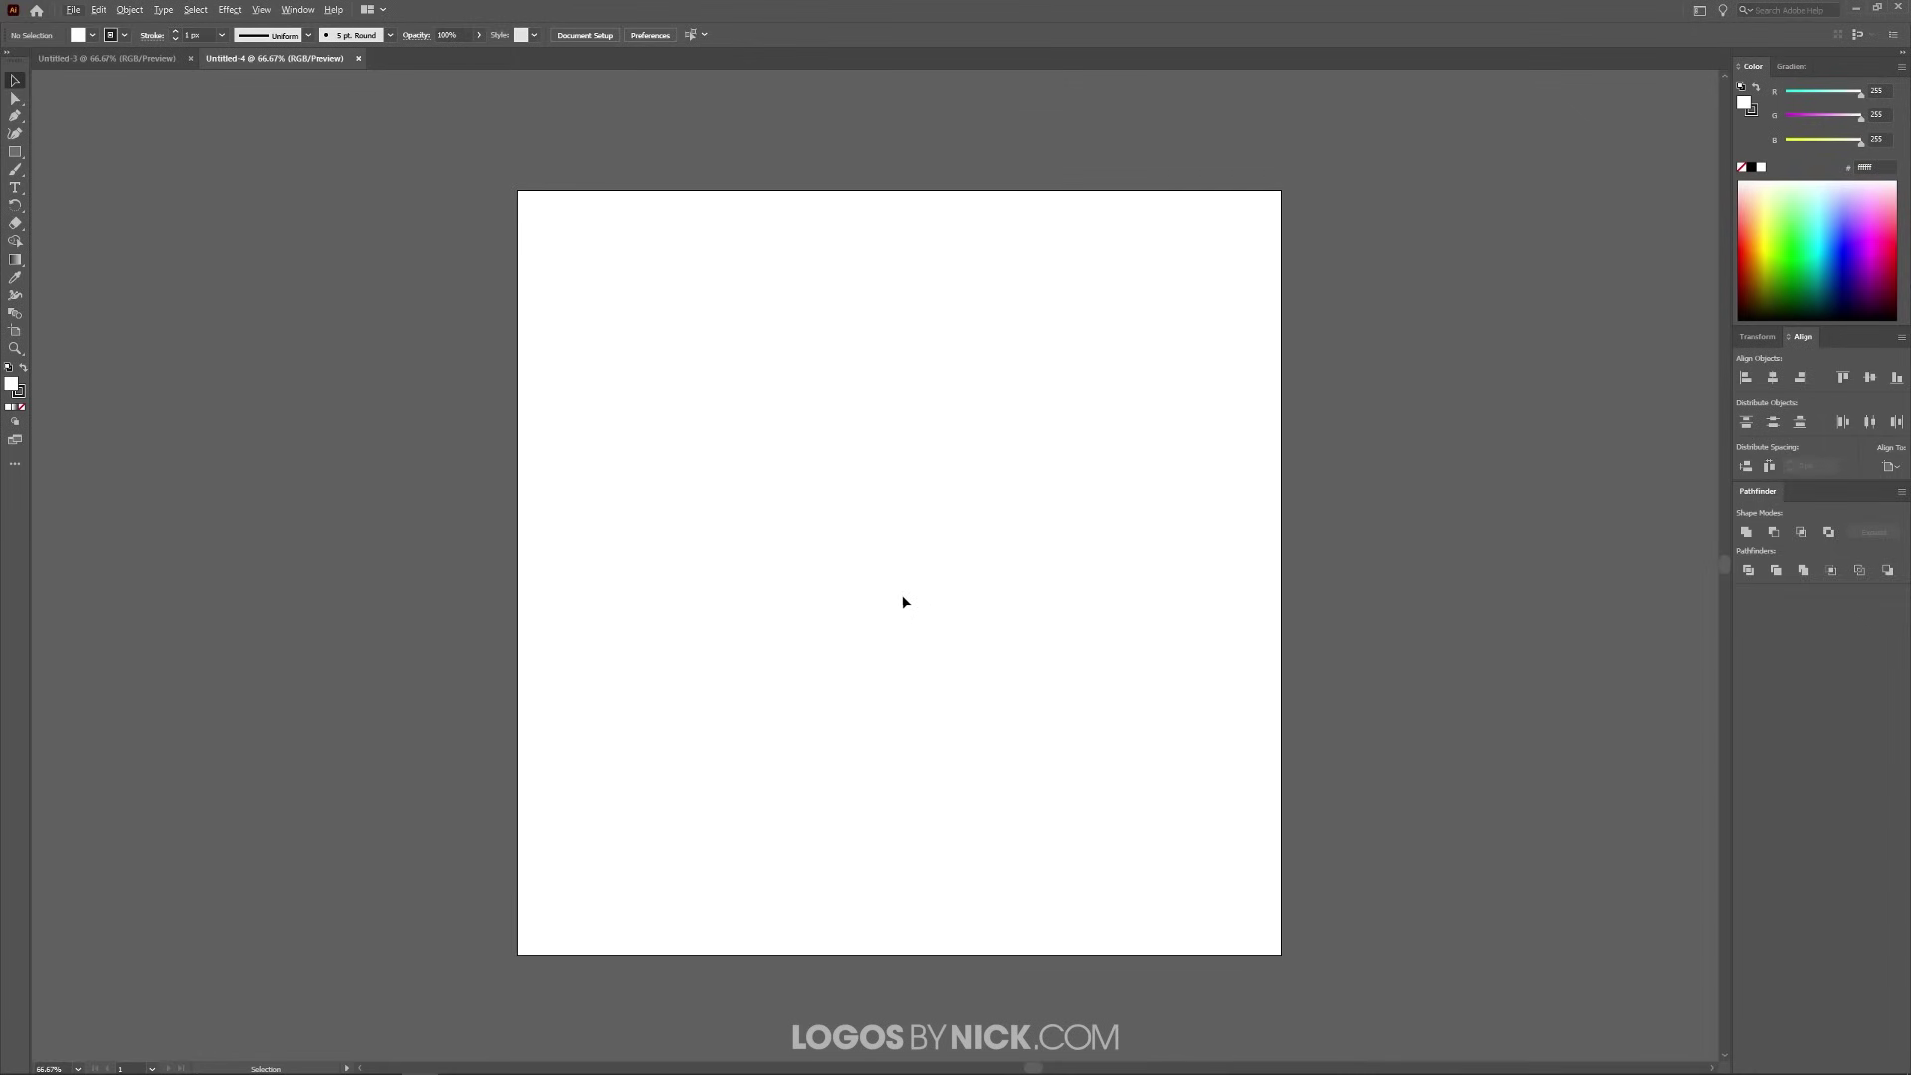
{"action": "left_click", "coordinate": [15, 153]}
{"action": "mouse_move", "coordinate": [514, 188]}
{"action": "left_mouse_down"}
{"action": "mouse_move", "coordinate": [640, 294]}
{"action": "mouse_move", "coordinate": [683, 469]}
{"action": "mouse_move", "coordinate": [749, 463]}
{"action": "mouse_move", "coordinate": [1202, 910]}
{"action": "mouse_move", "coordinate": [1281, 954]}
{"action": "left_mouse_up"}
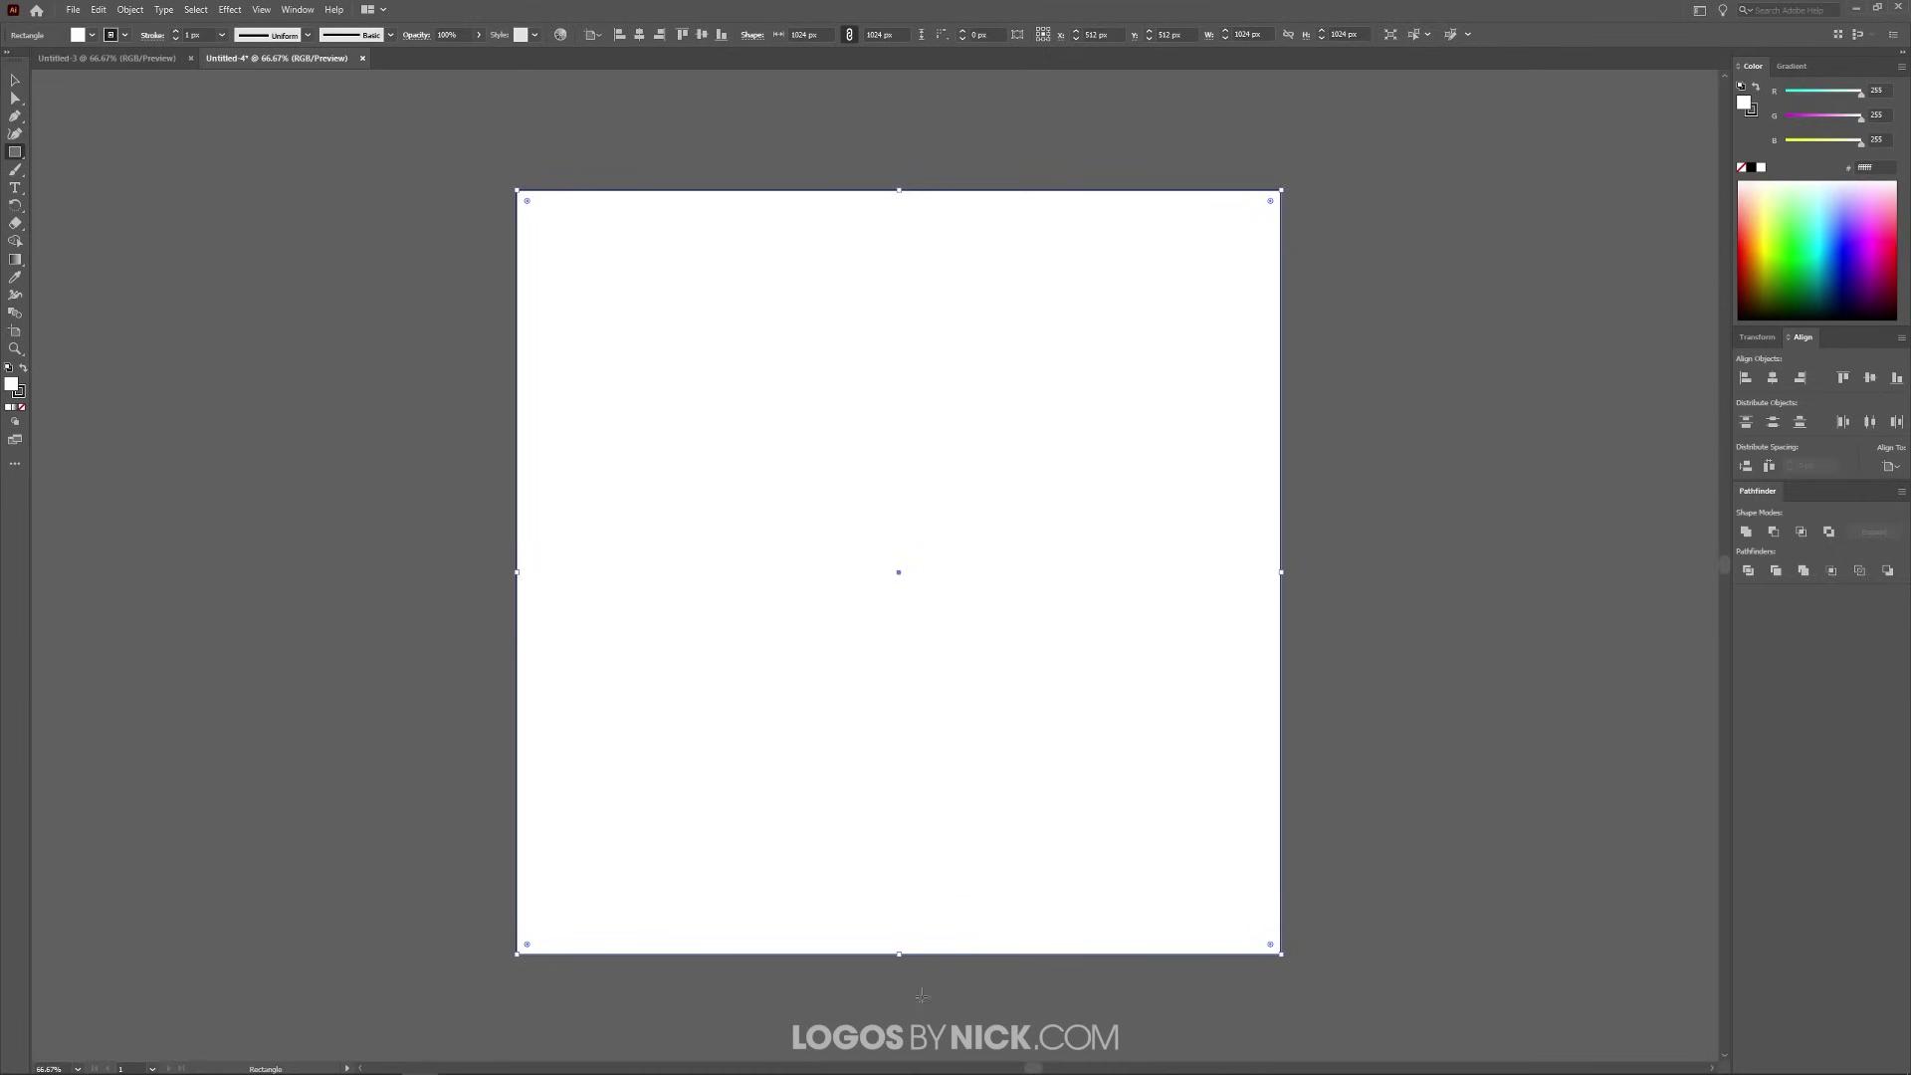
{"action": "left_click", "coordinate": [17, 394]}
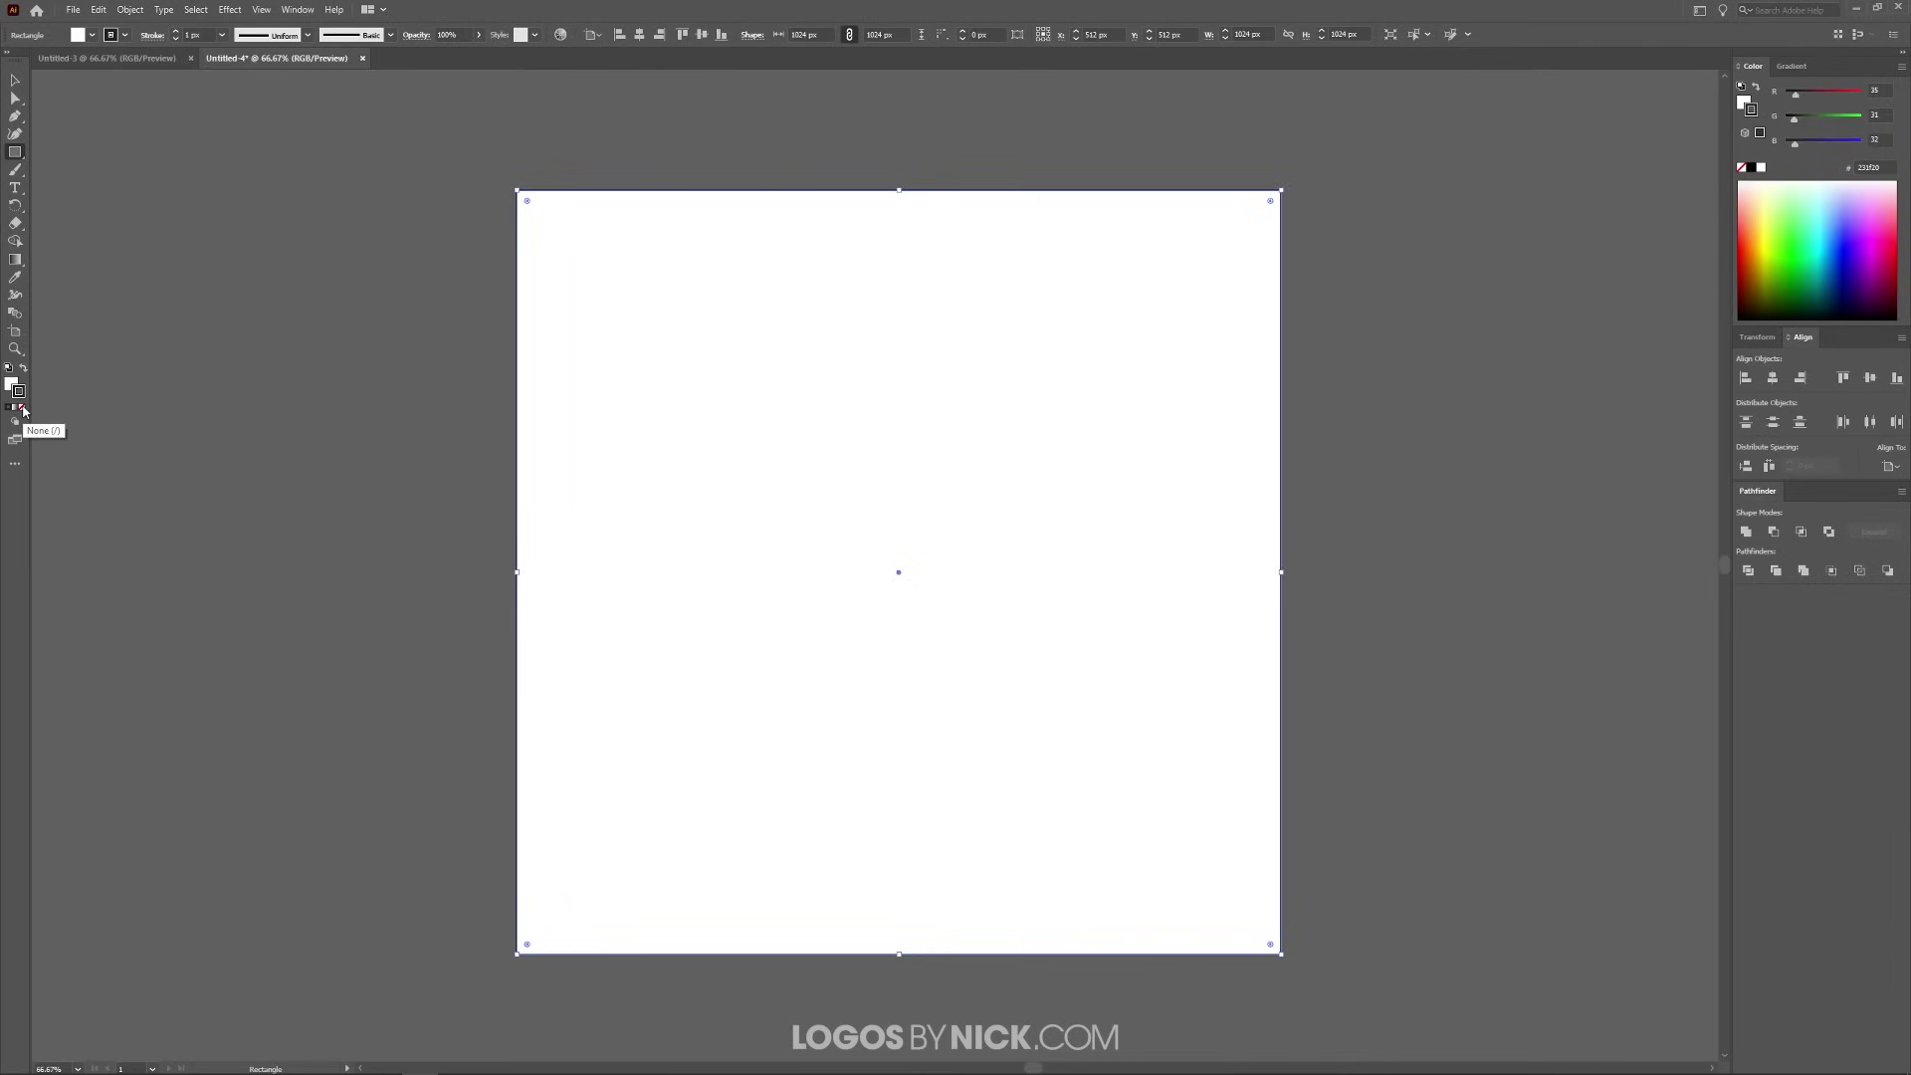
{"action": "left_click", "coordinate": [23, 409]}
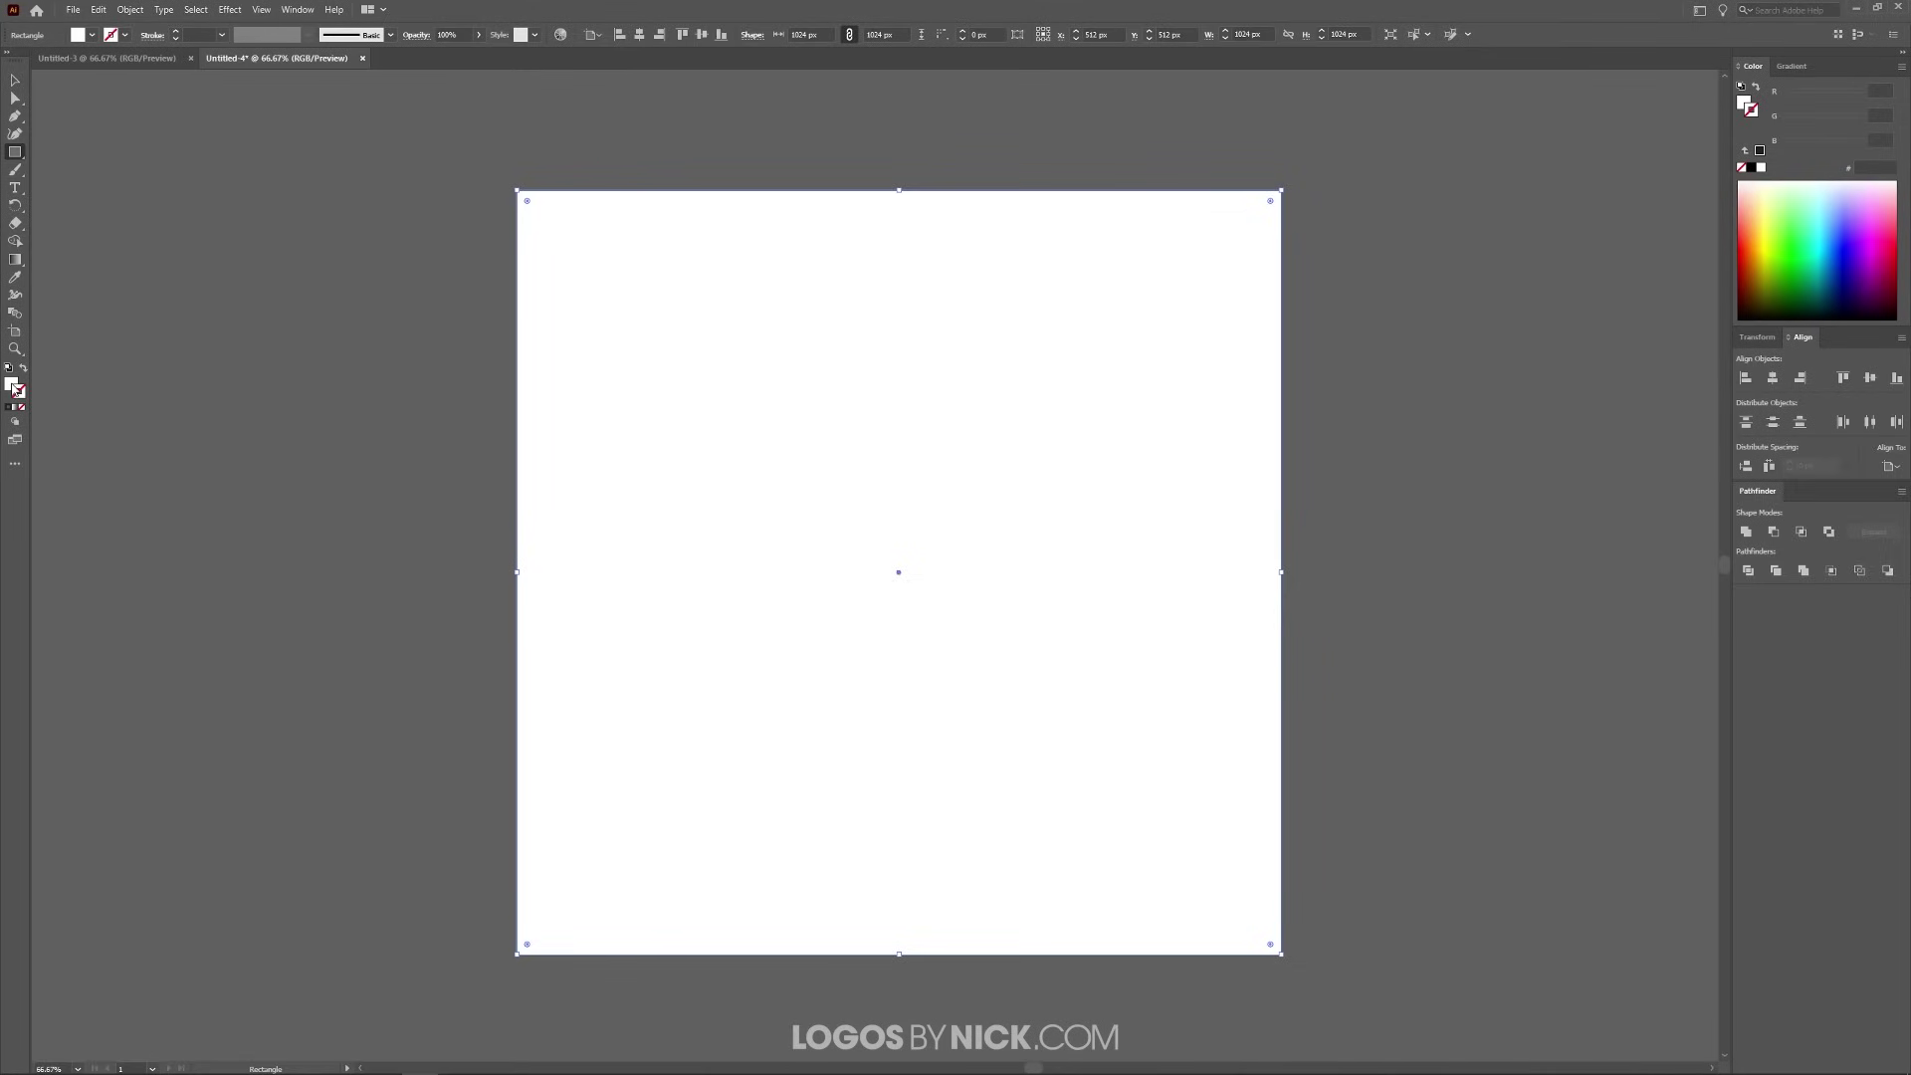
Fill the square with the default white-to-black linear gradient.
{"action": "left_click", "coordinate": [12, 388]}
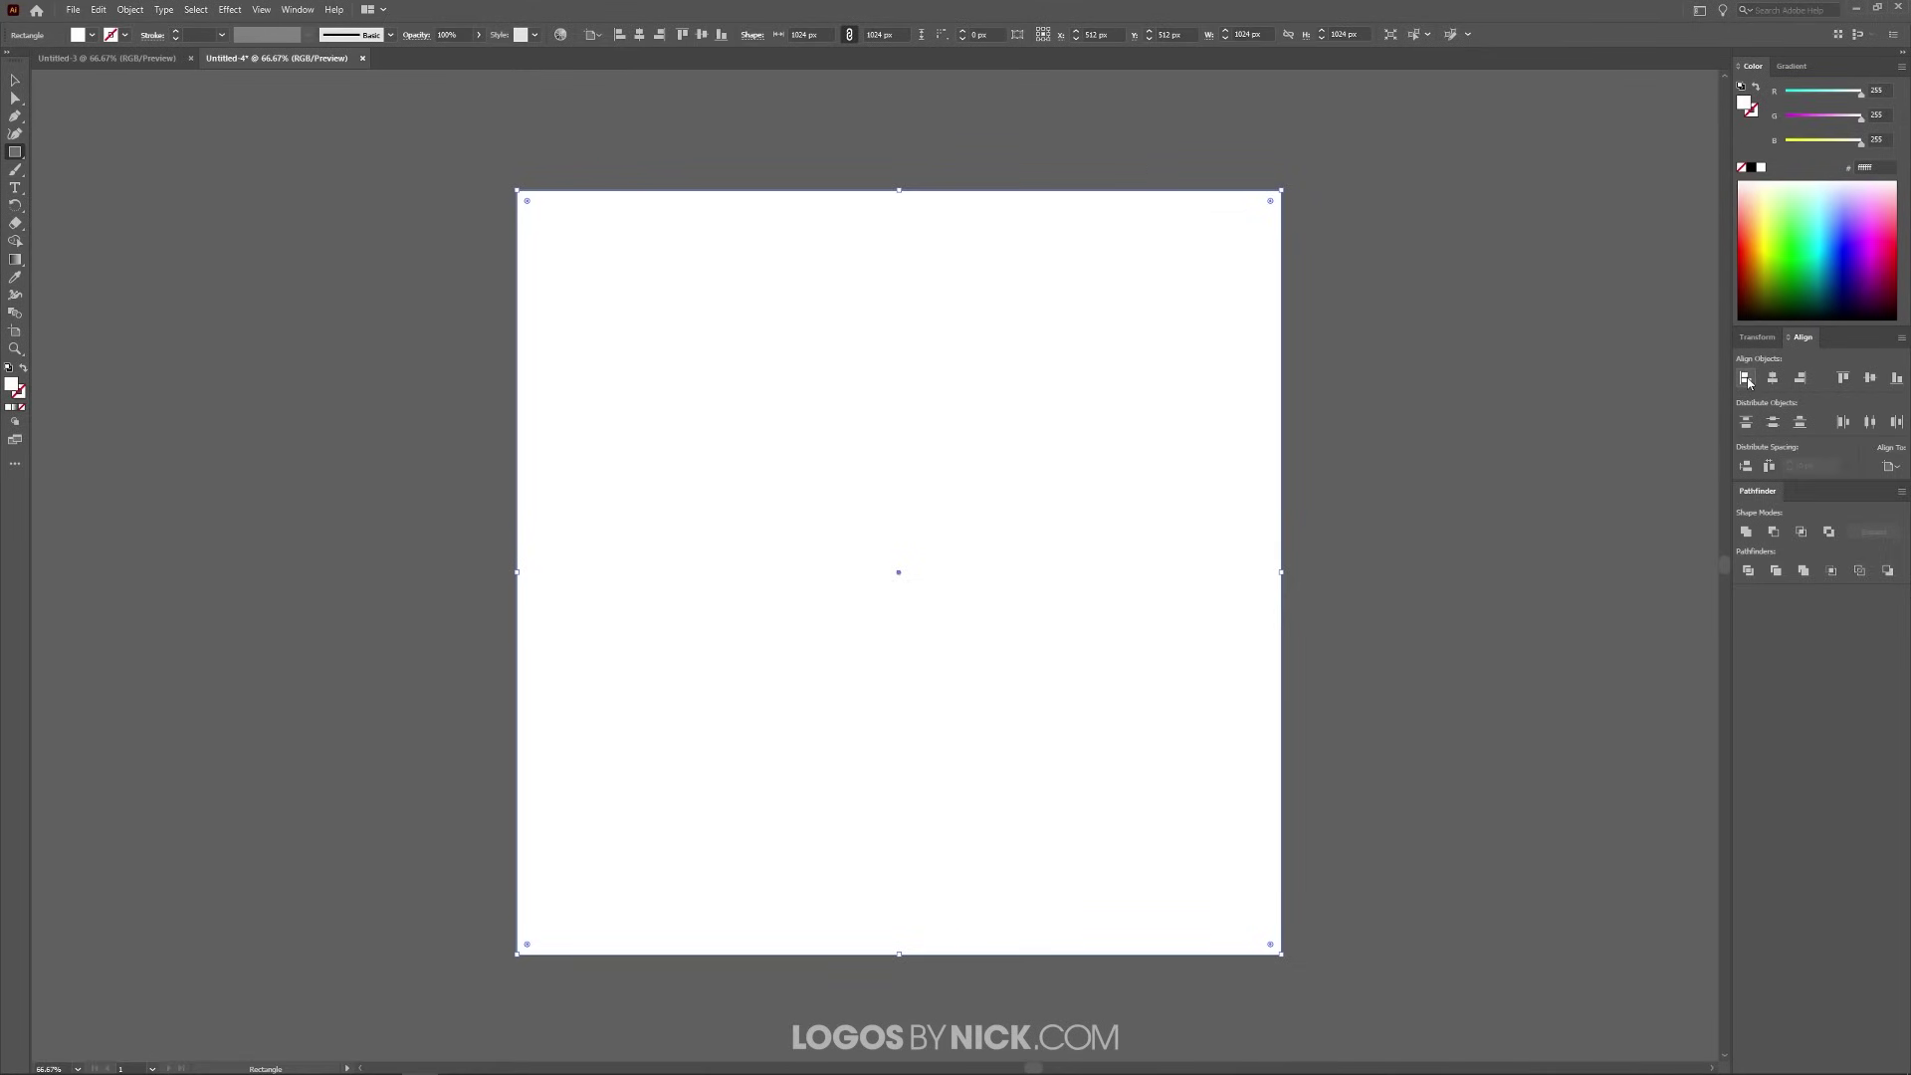
{"action": "left_click", "coordinate": [297, 10]}
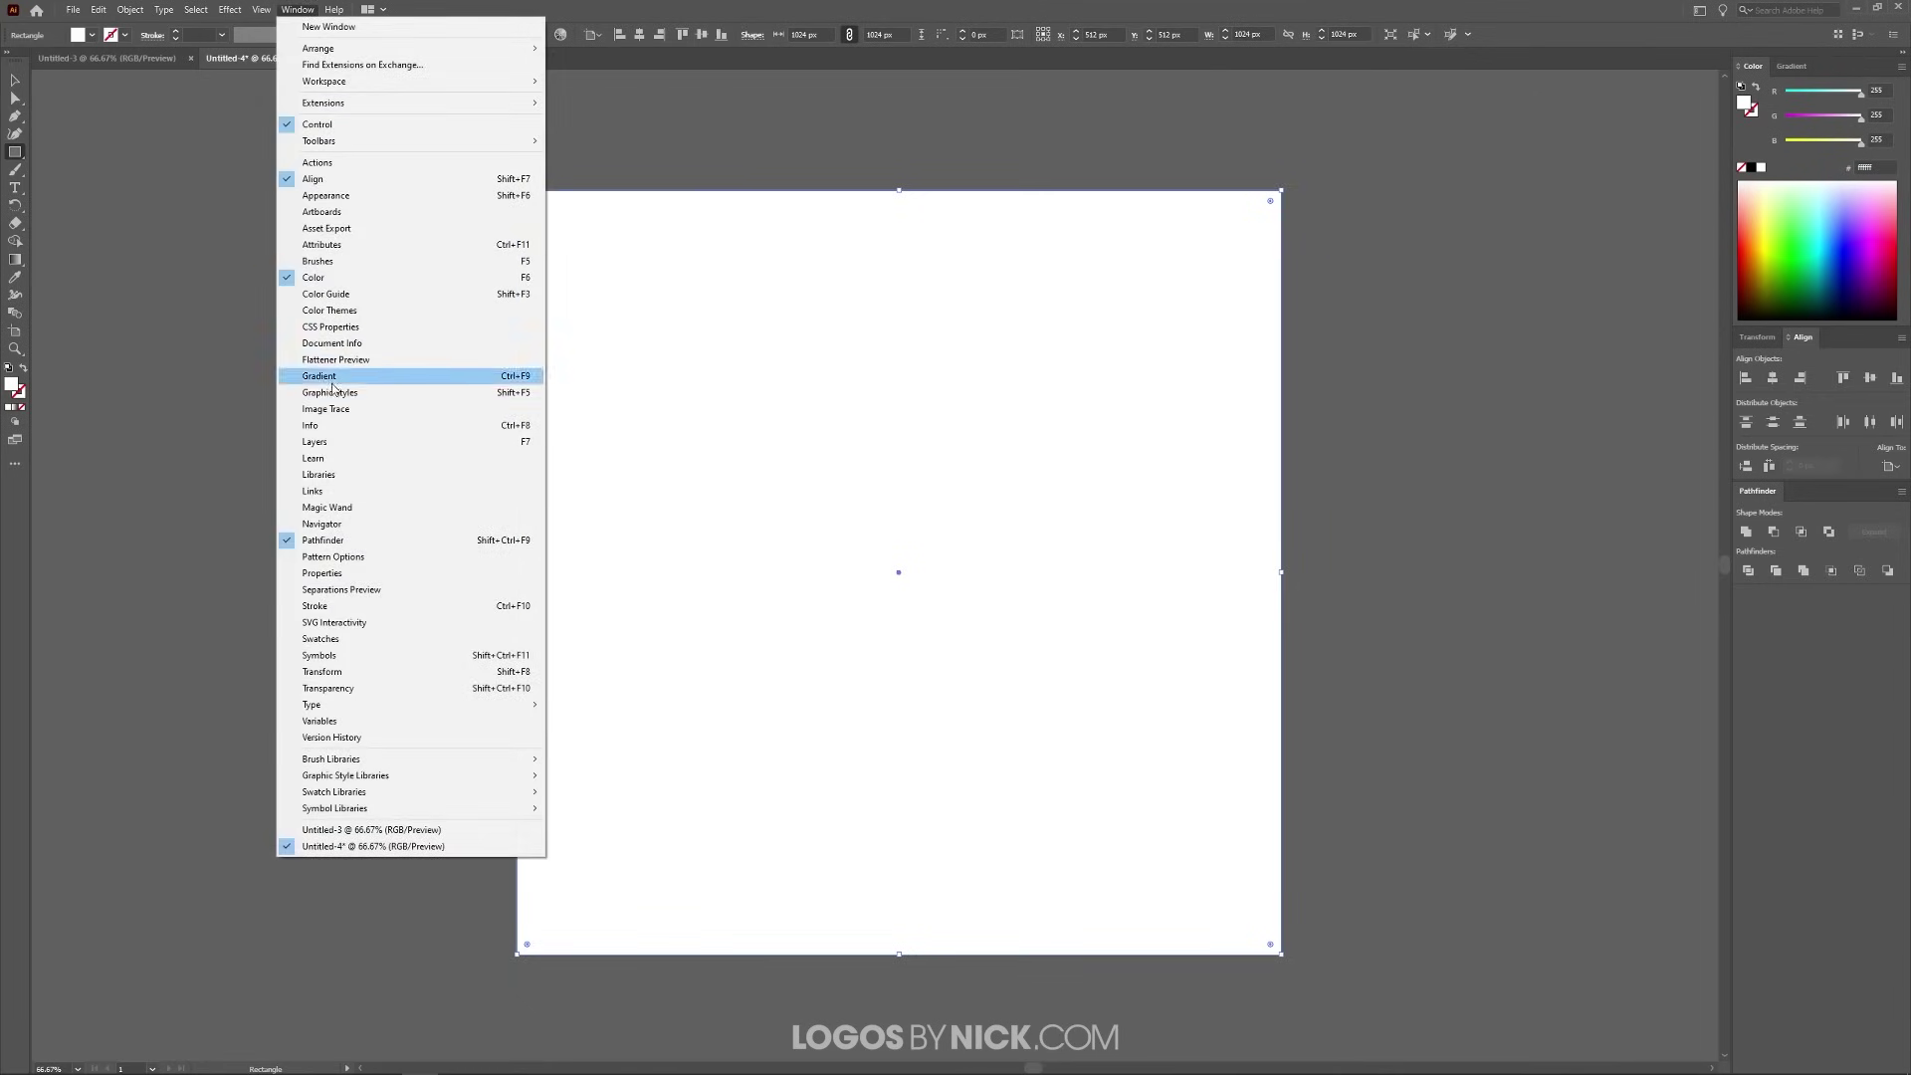
{"action": "left_click", "coordinate": [333, 382]}
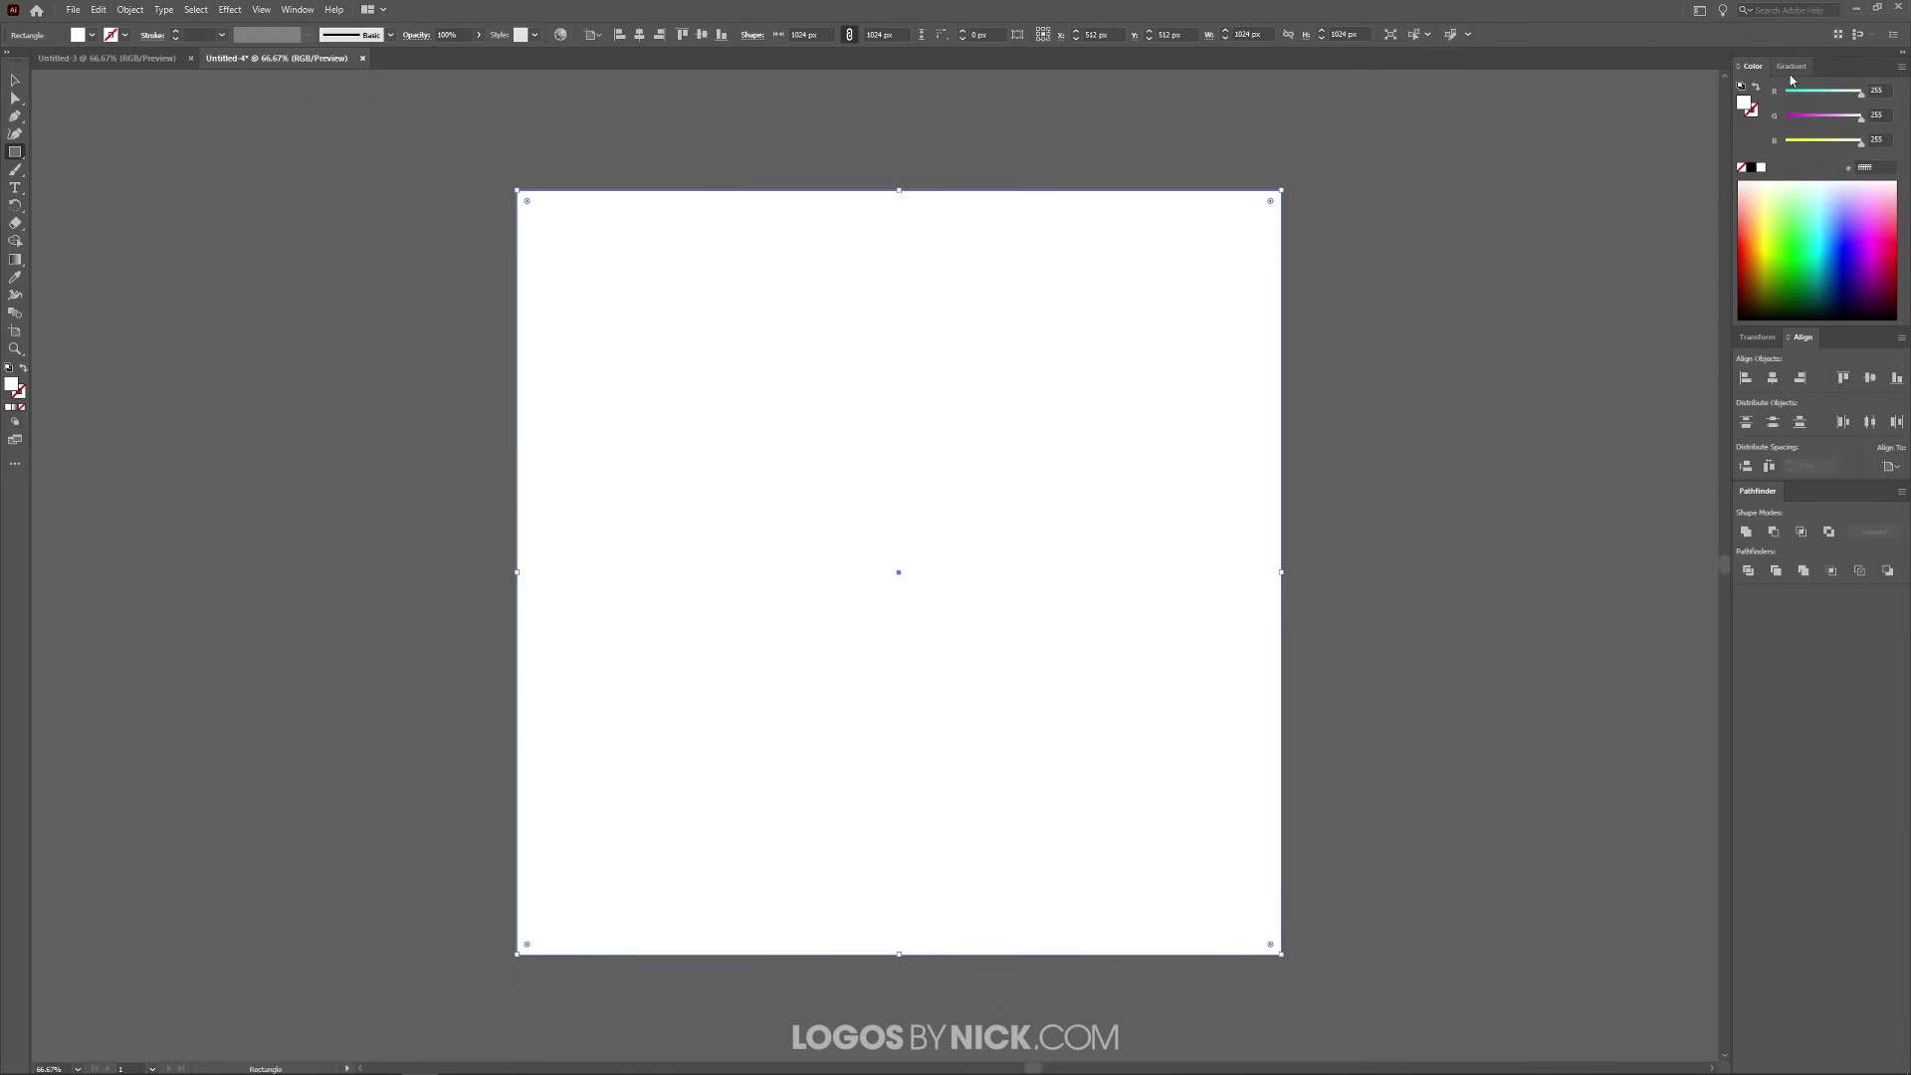
{"action": "left_click", "coordinate": [1790, 67]}
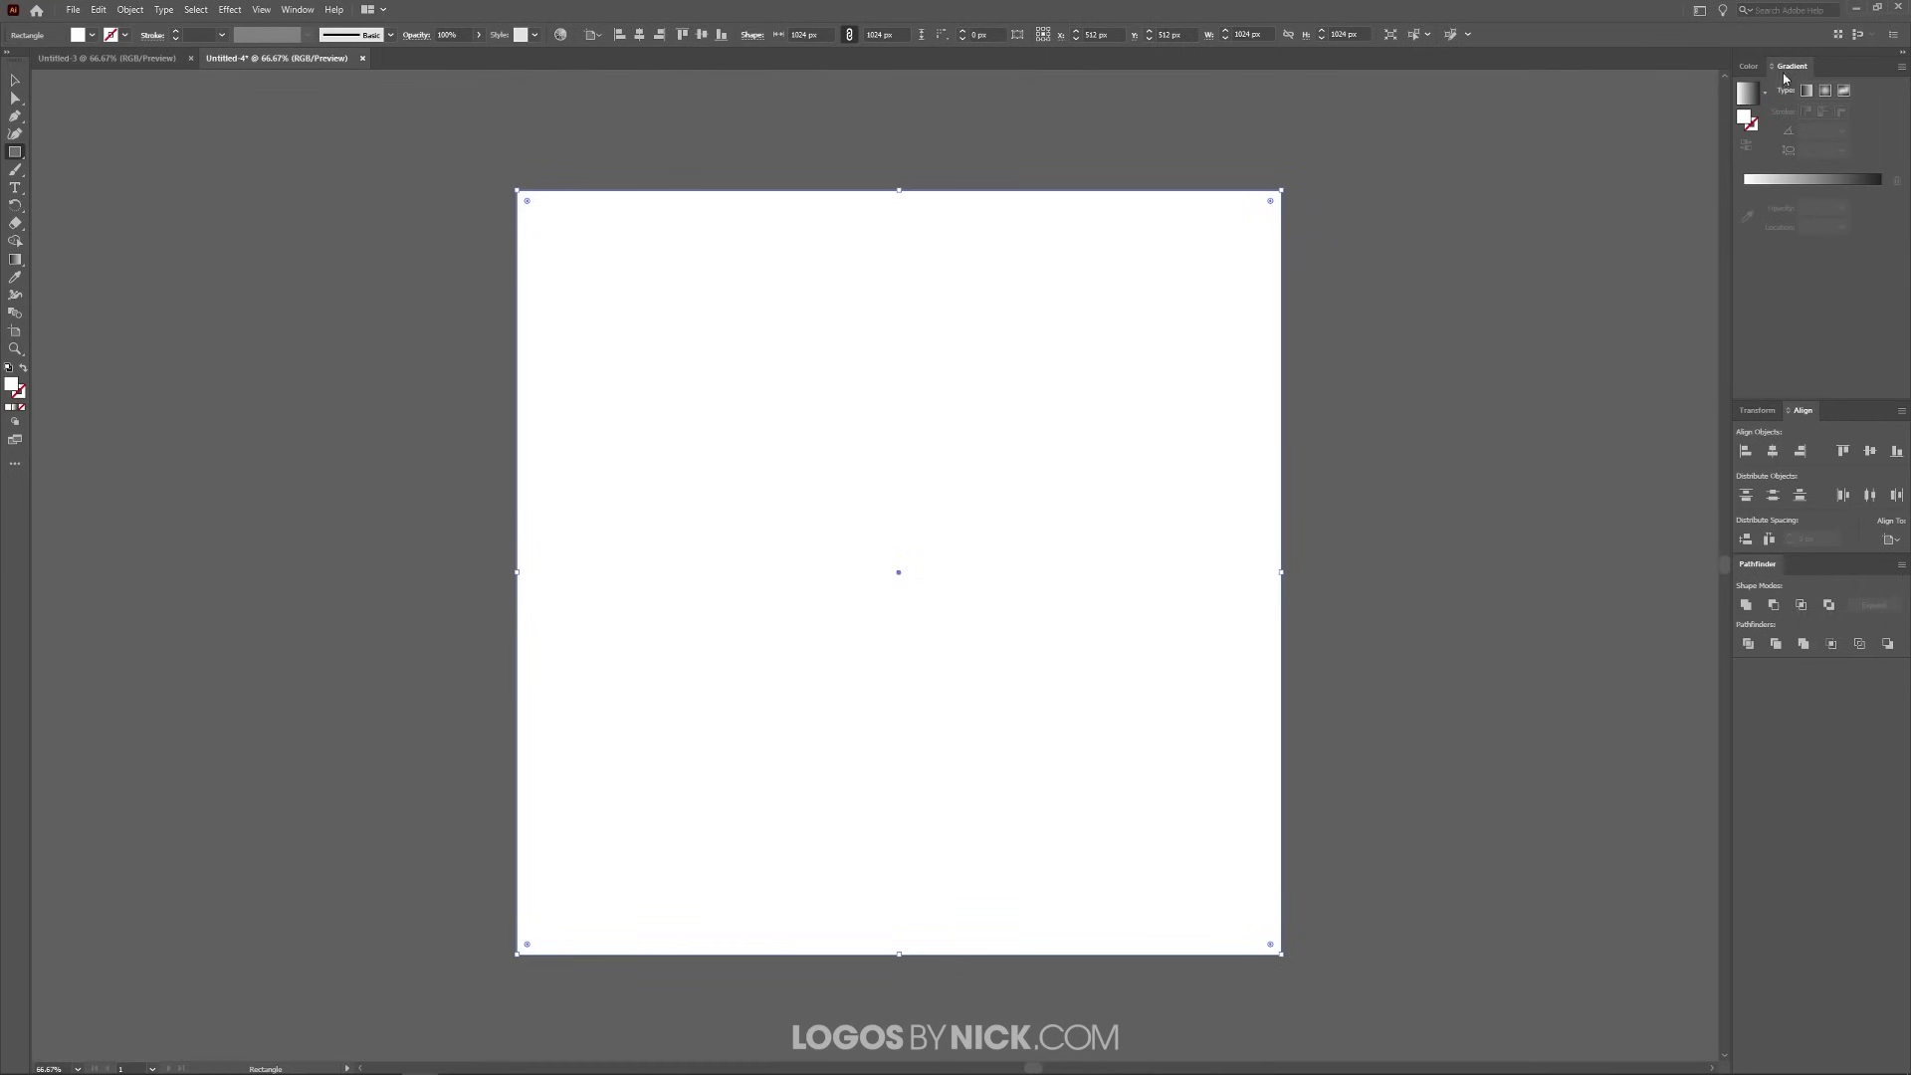
{"action": "left_click", "coordinate": [1753, 91]}
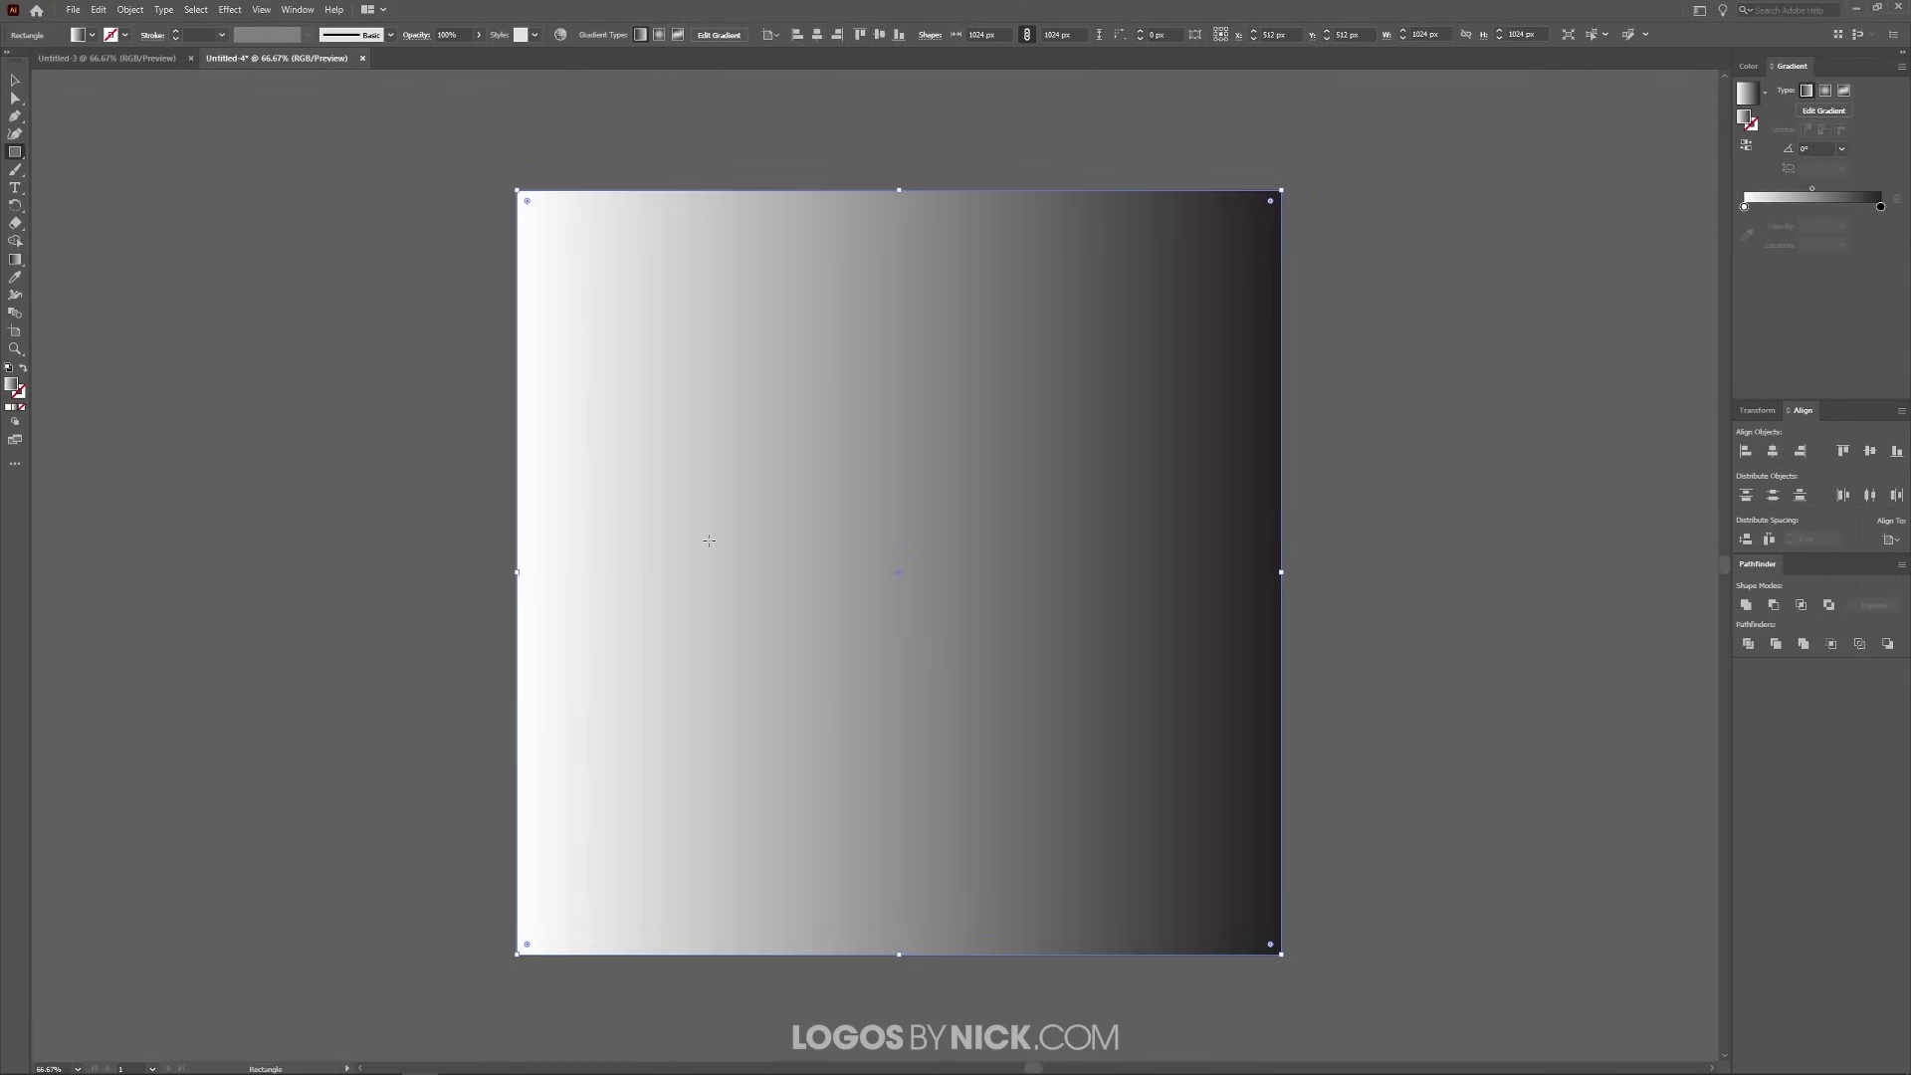
Switch the gradient's white starting stop to RGB and color it bright blue.
{"action": "double_click", "coordinate": [1745, 207]}
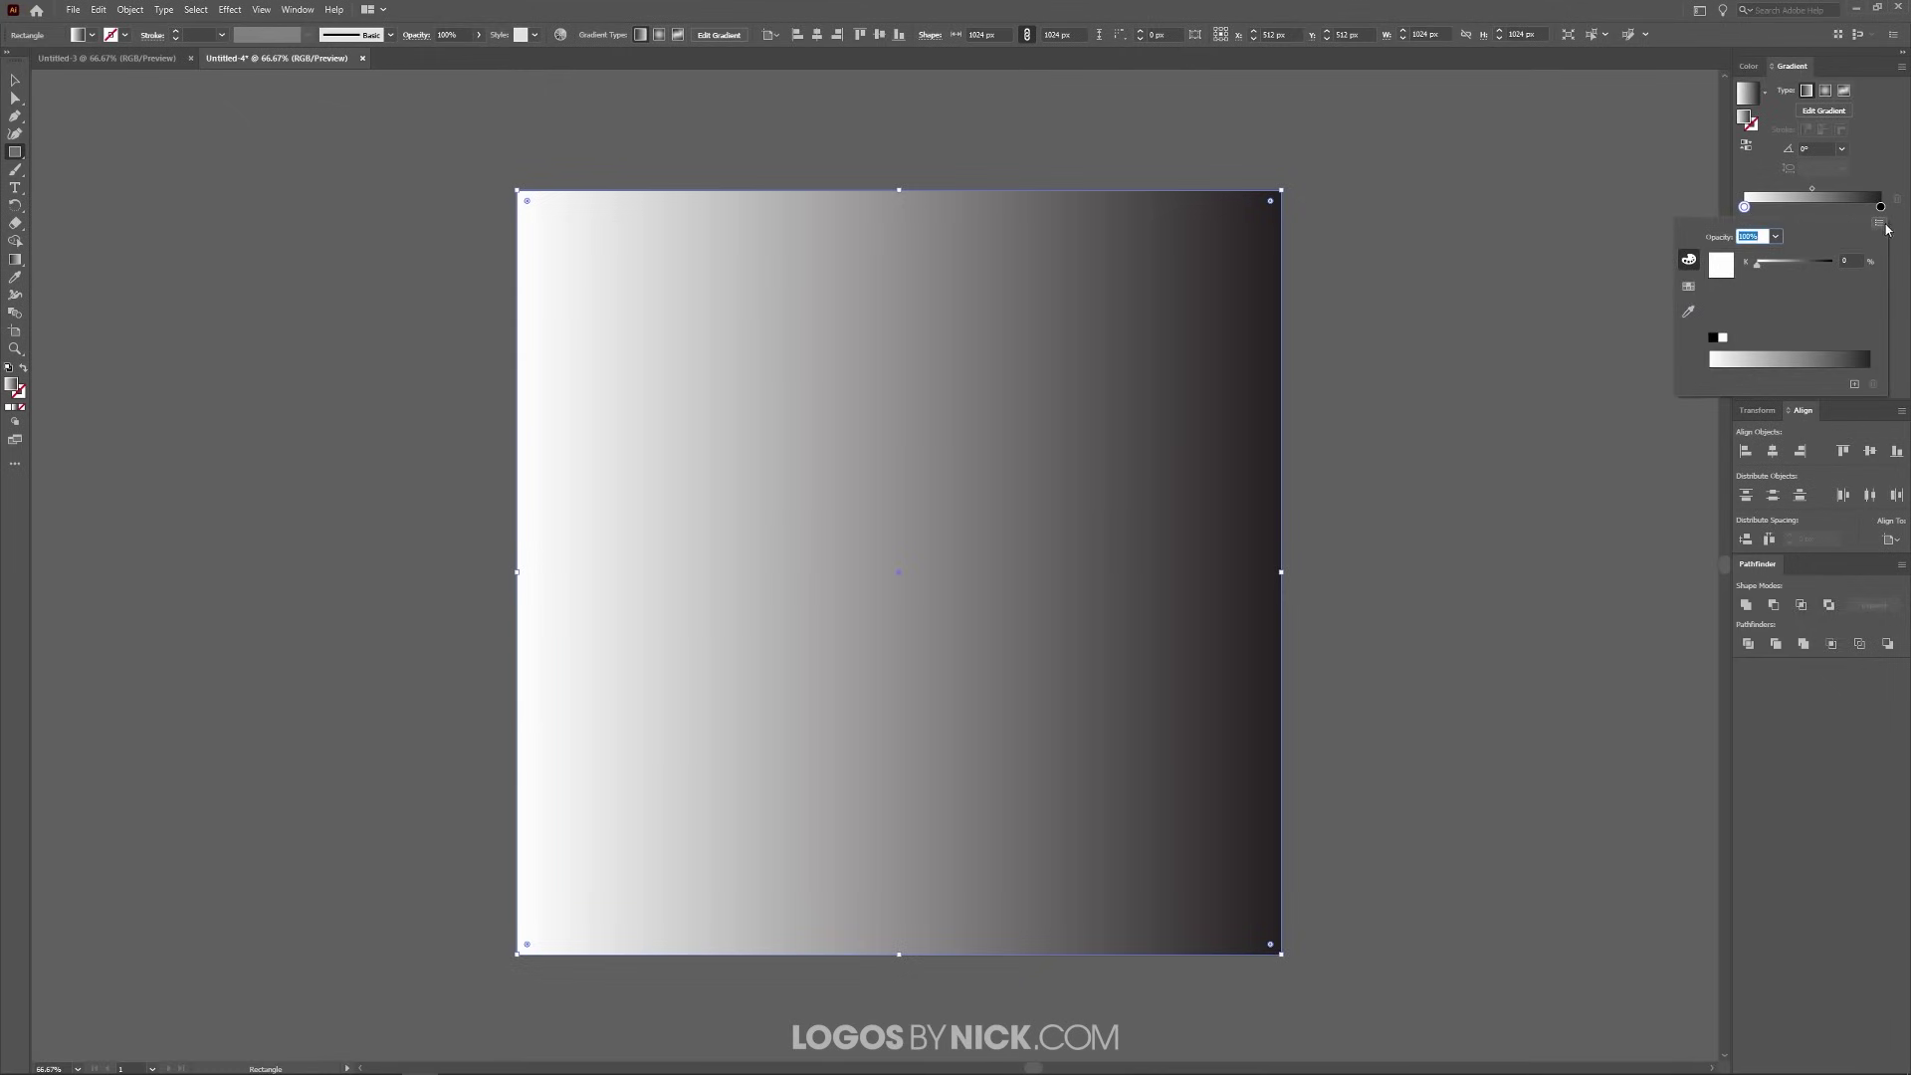
{"action": "left_click", "coordinate": [1879, 227]}
{"action": "left_click", "coordinate": [1789, 243]}
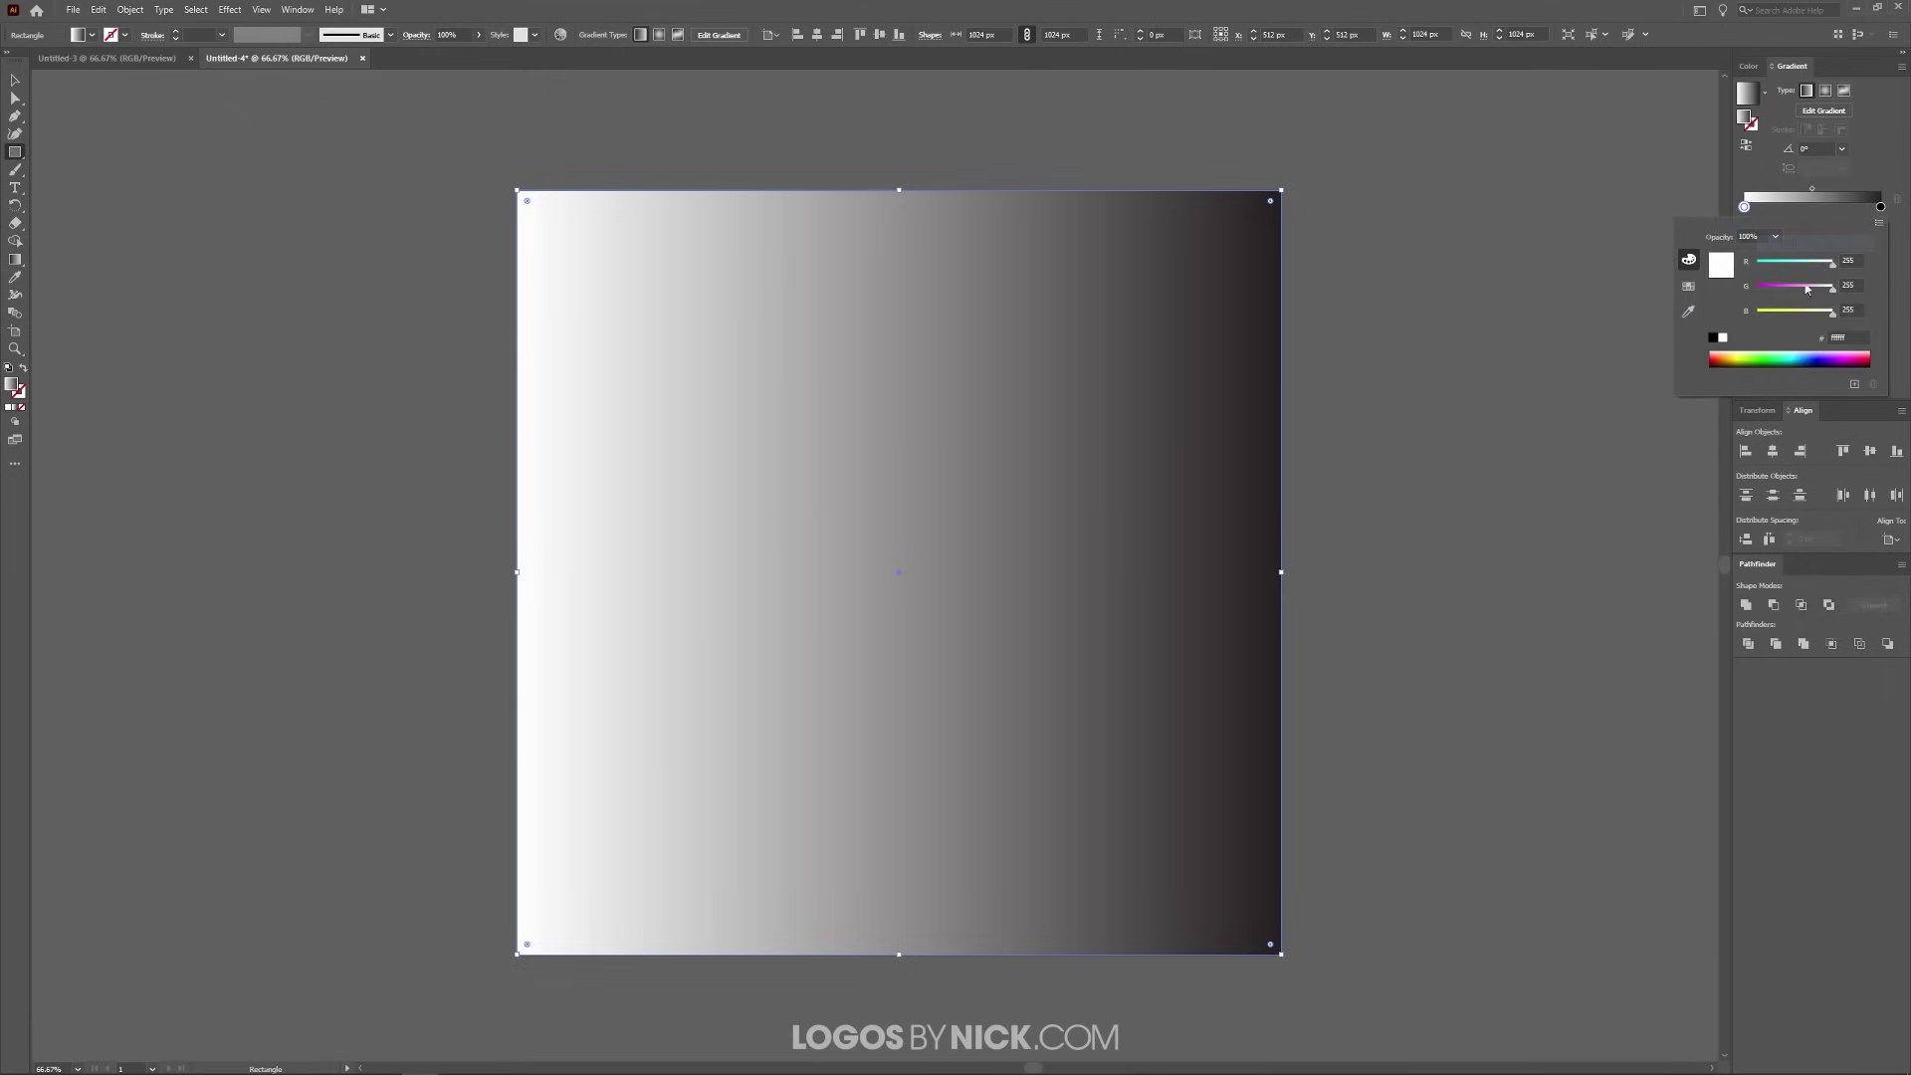
{"action": "left_click", "coordinate": [1812, 356]}
{"action": "left_click_drag", "start_coordinate": [1810, 354], "coordinate": [1810, 353]}
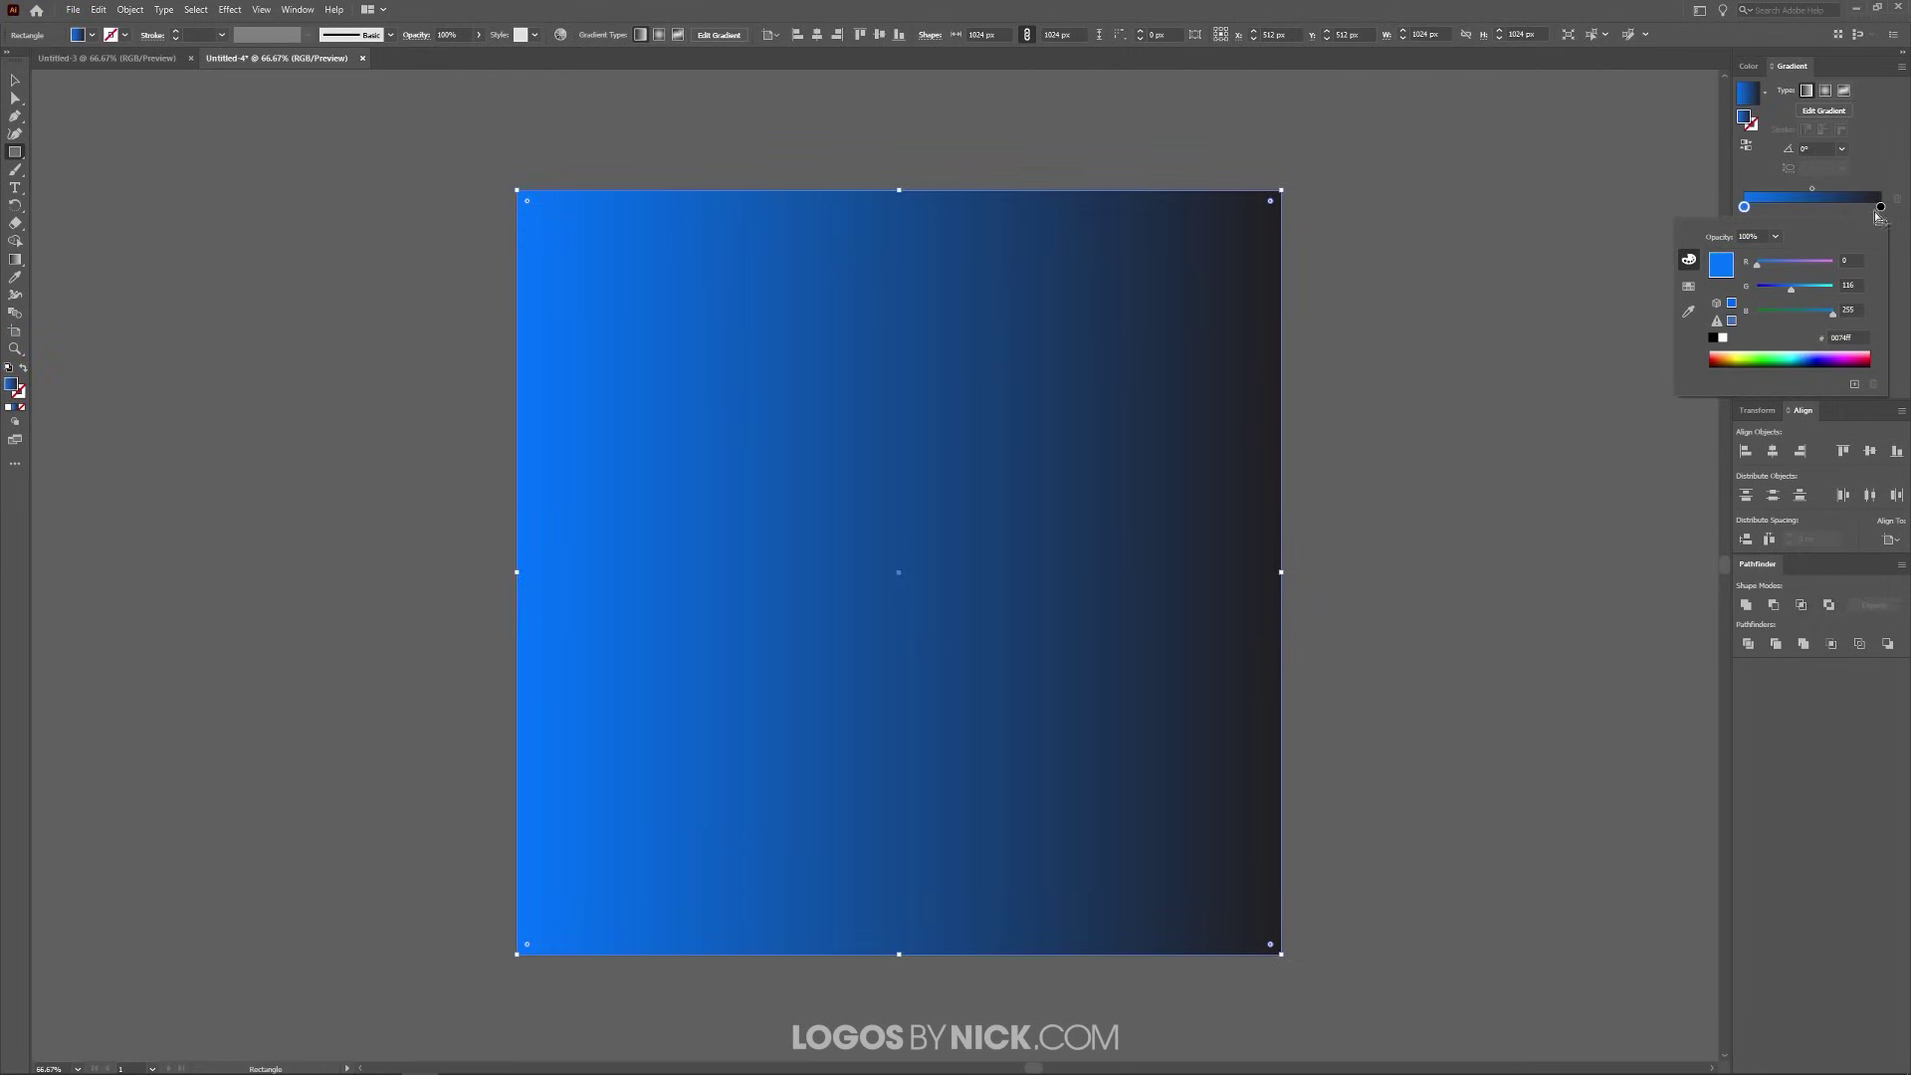
Switch the gradient's black end stop to RGB and color it light cyan.
{"action": "double_click", "coordinate": [1881, 209]}
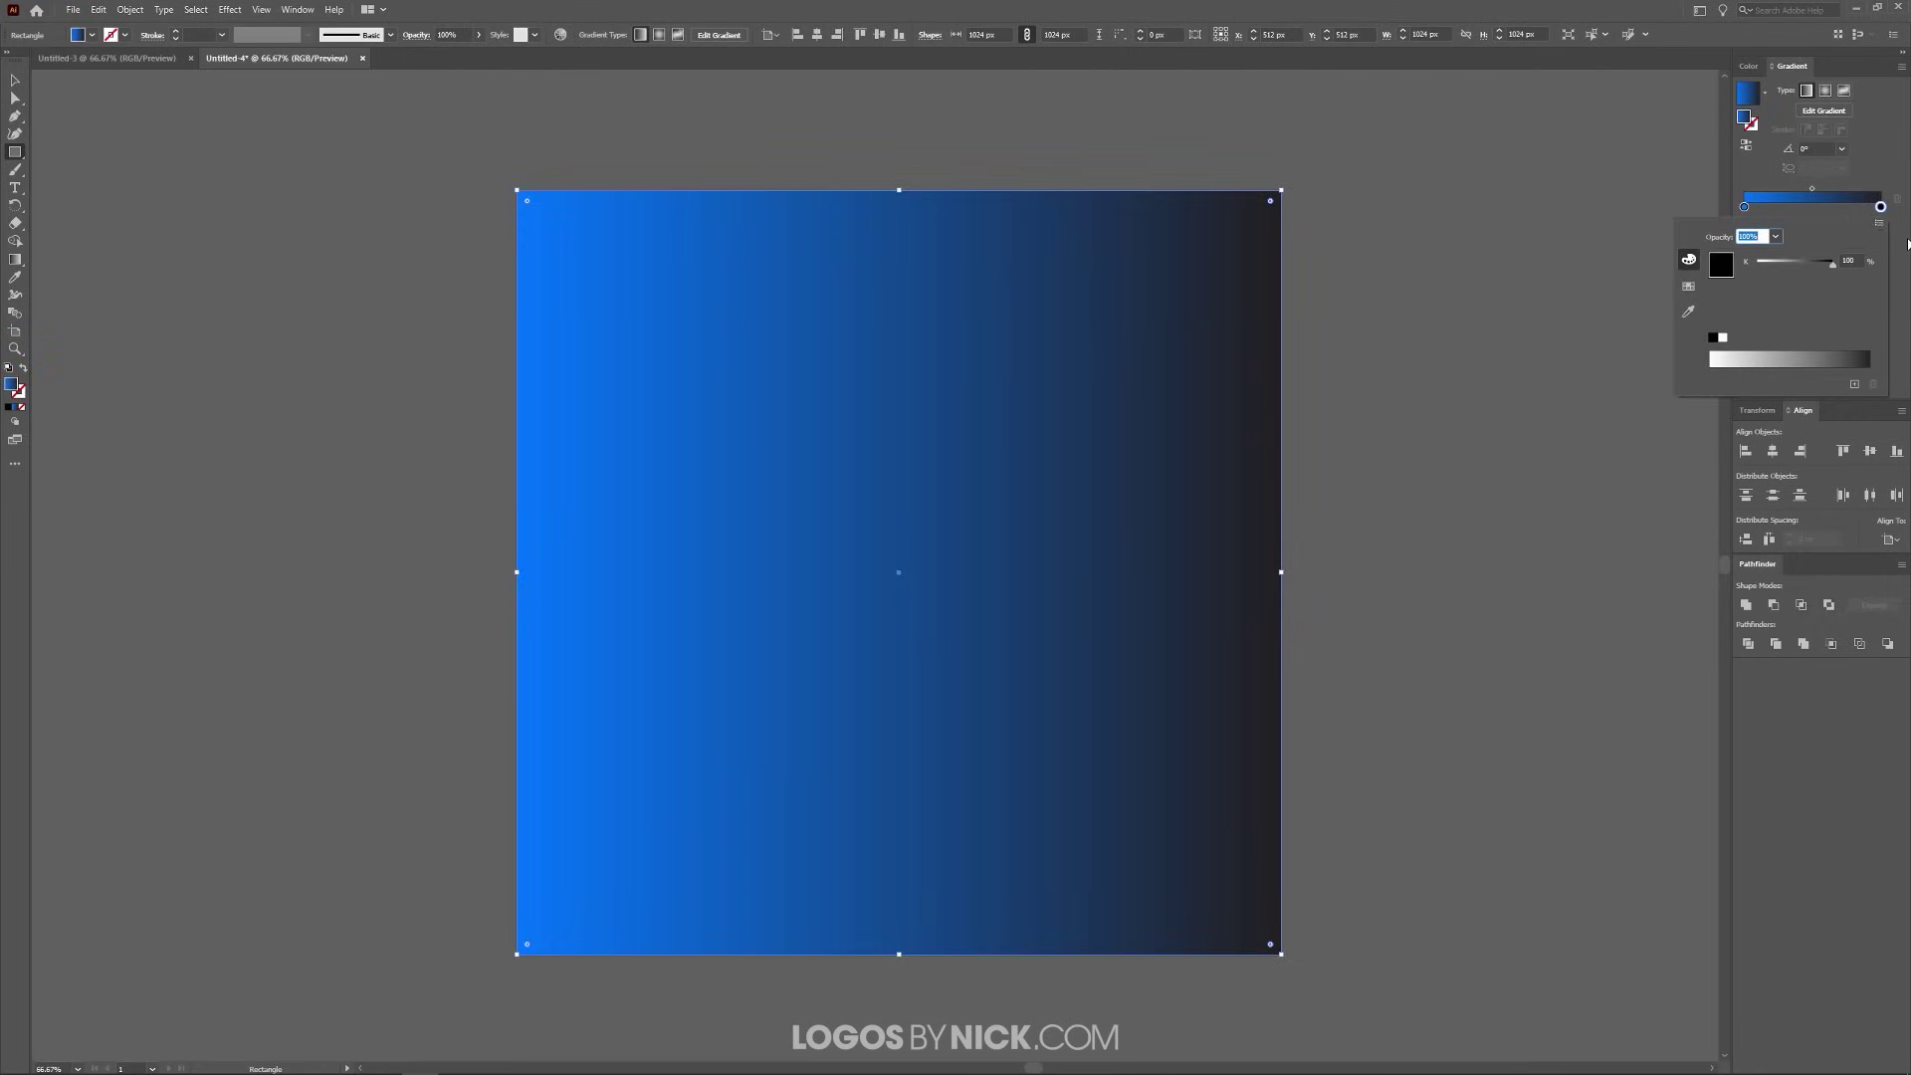
{"action": "left_click", "coordinate": [1880, 223]}
{"action": "left_click", "coordinate": [1835, 245]}
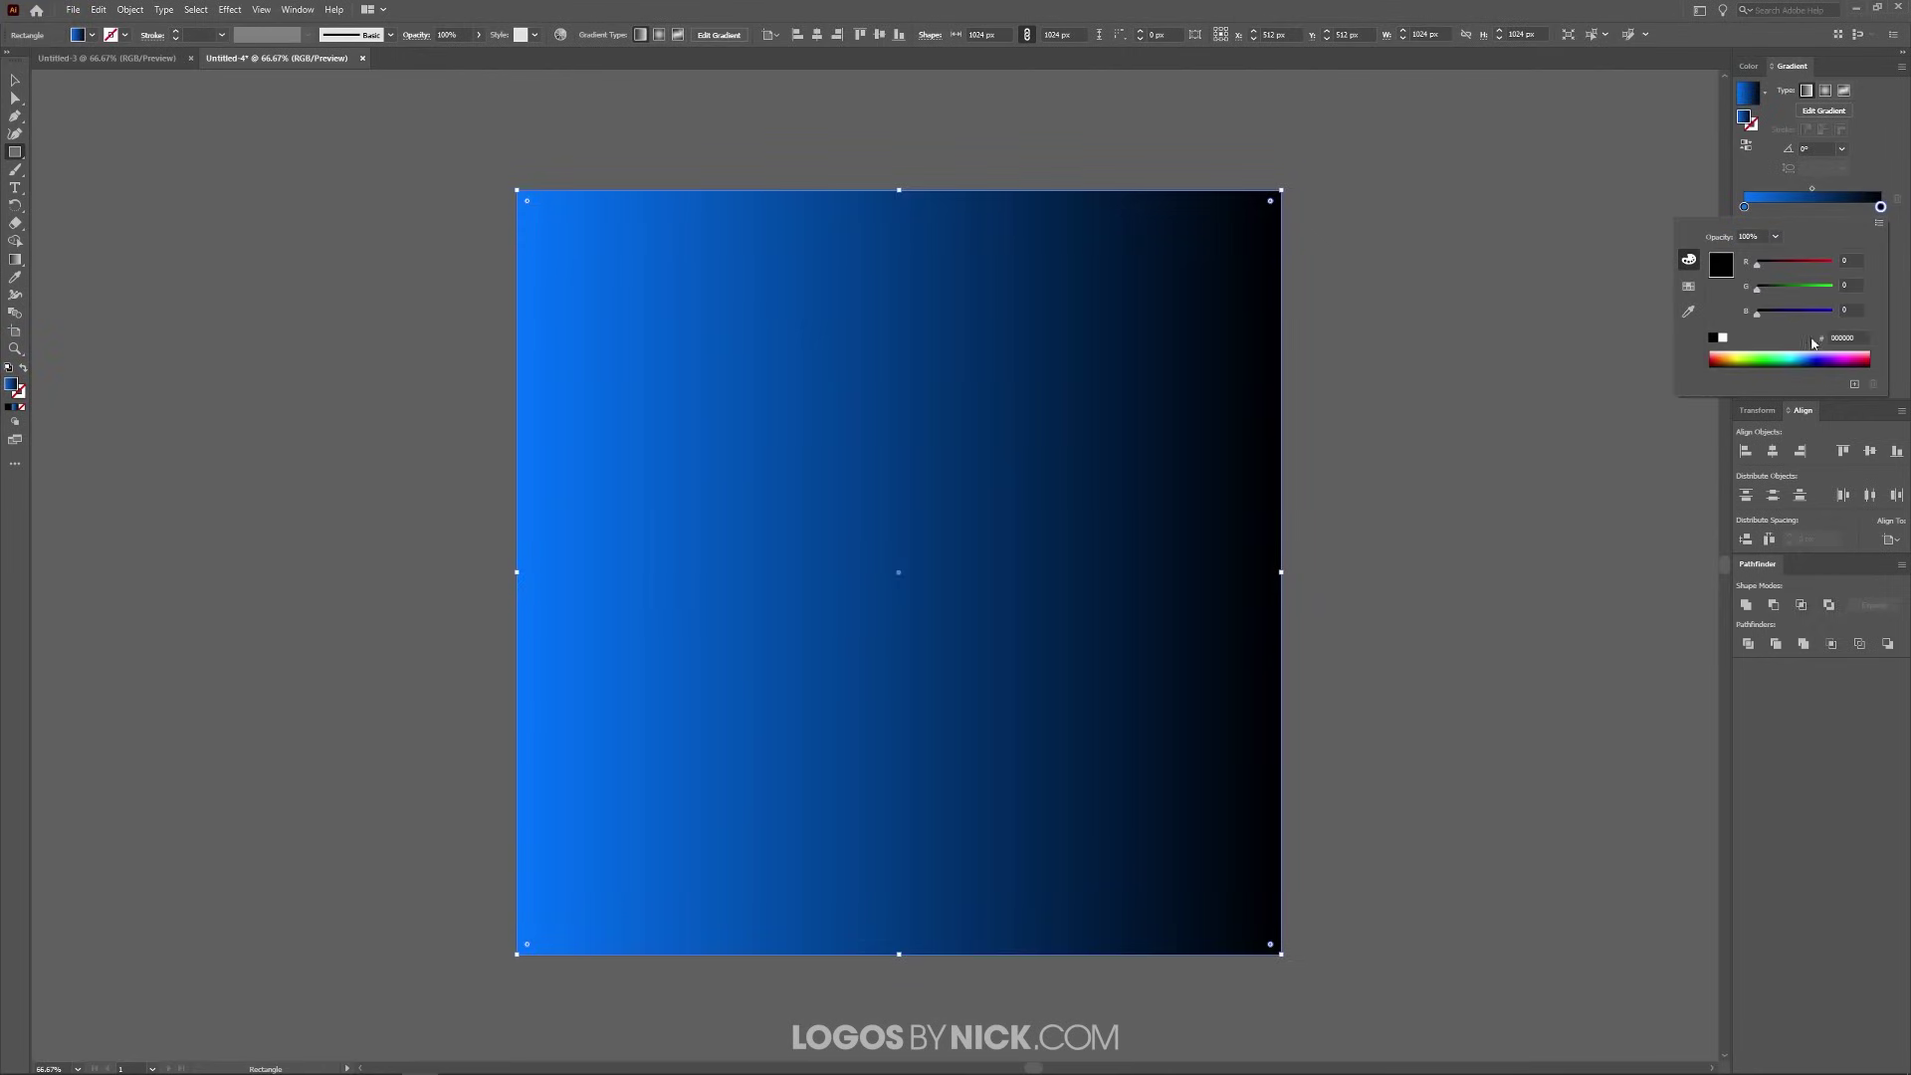
{"action": "left_click", "coordinate": [1800, 353]}
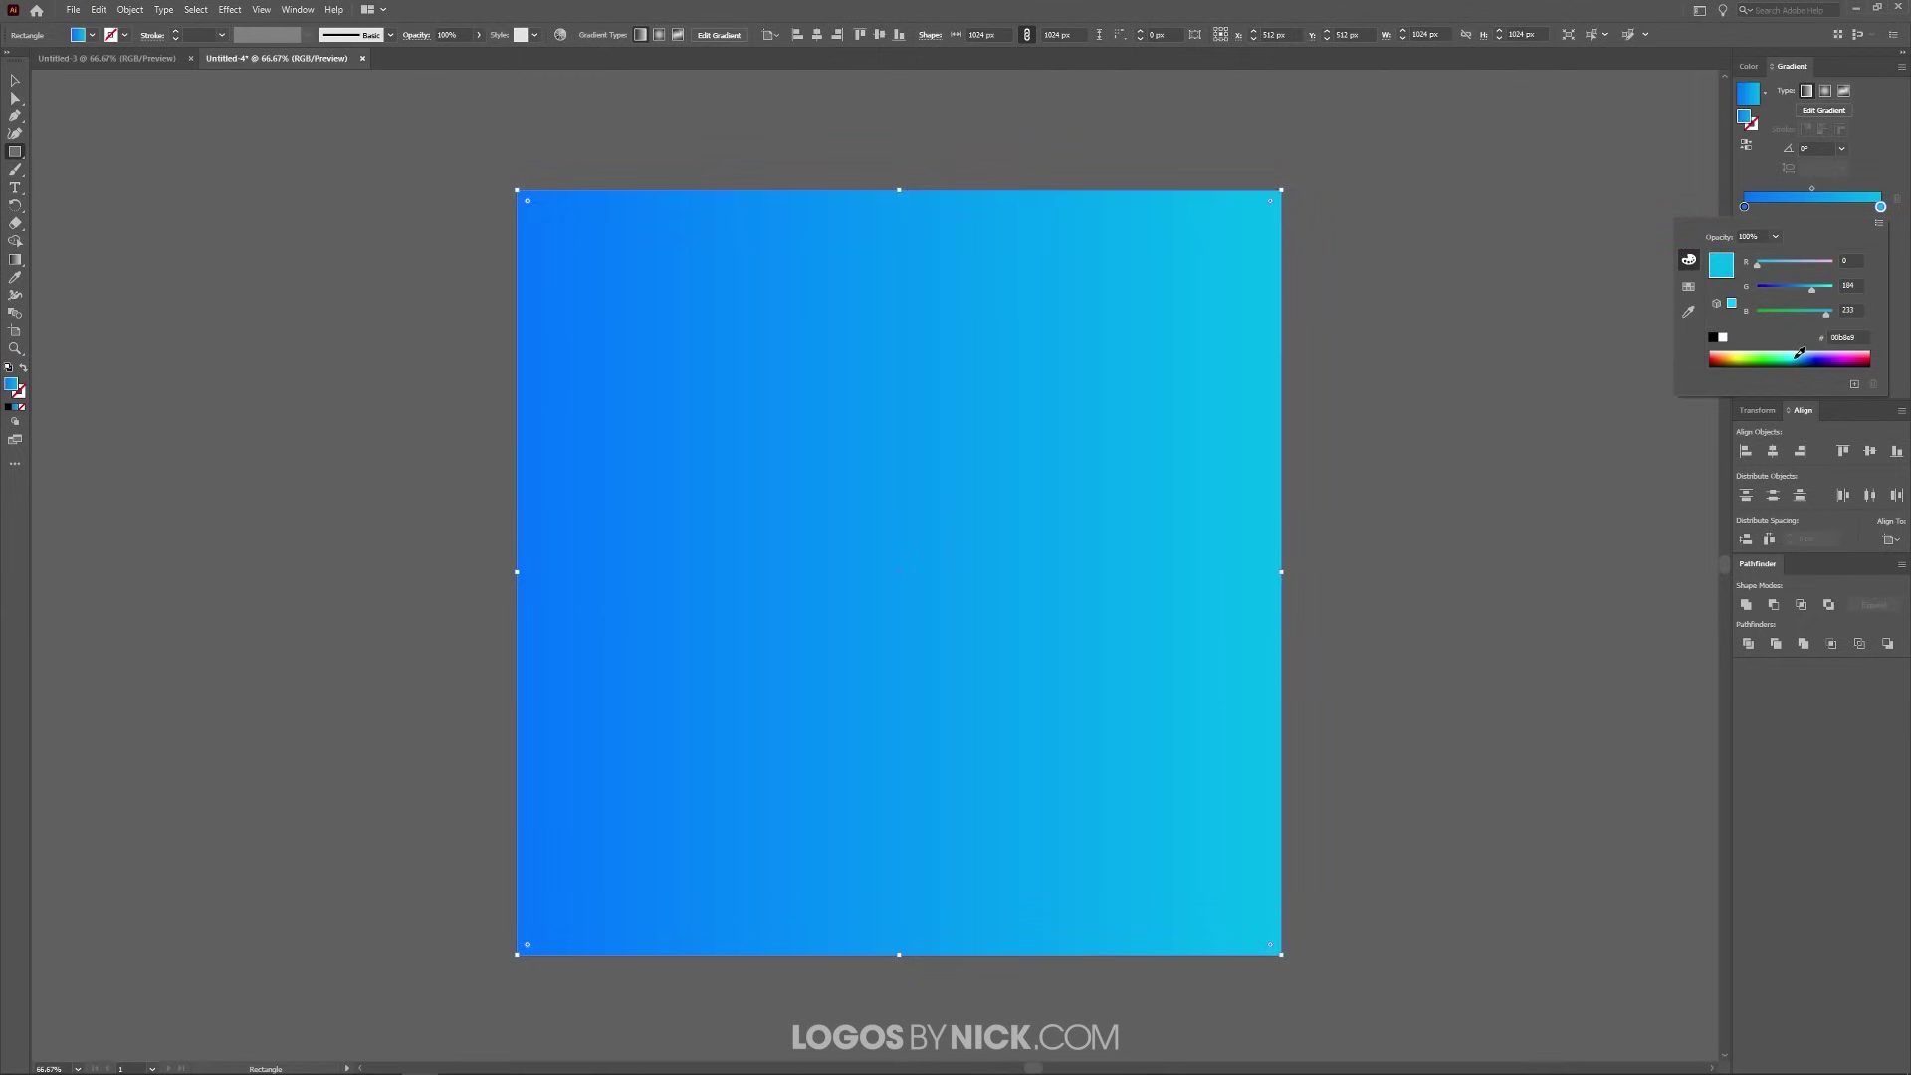
{"action": "key", "text": "Escape"}
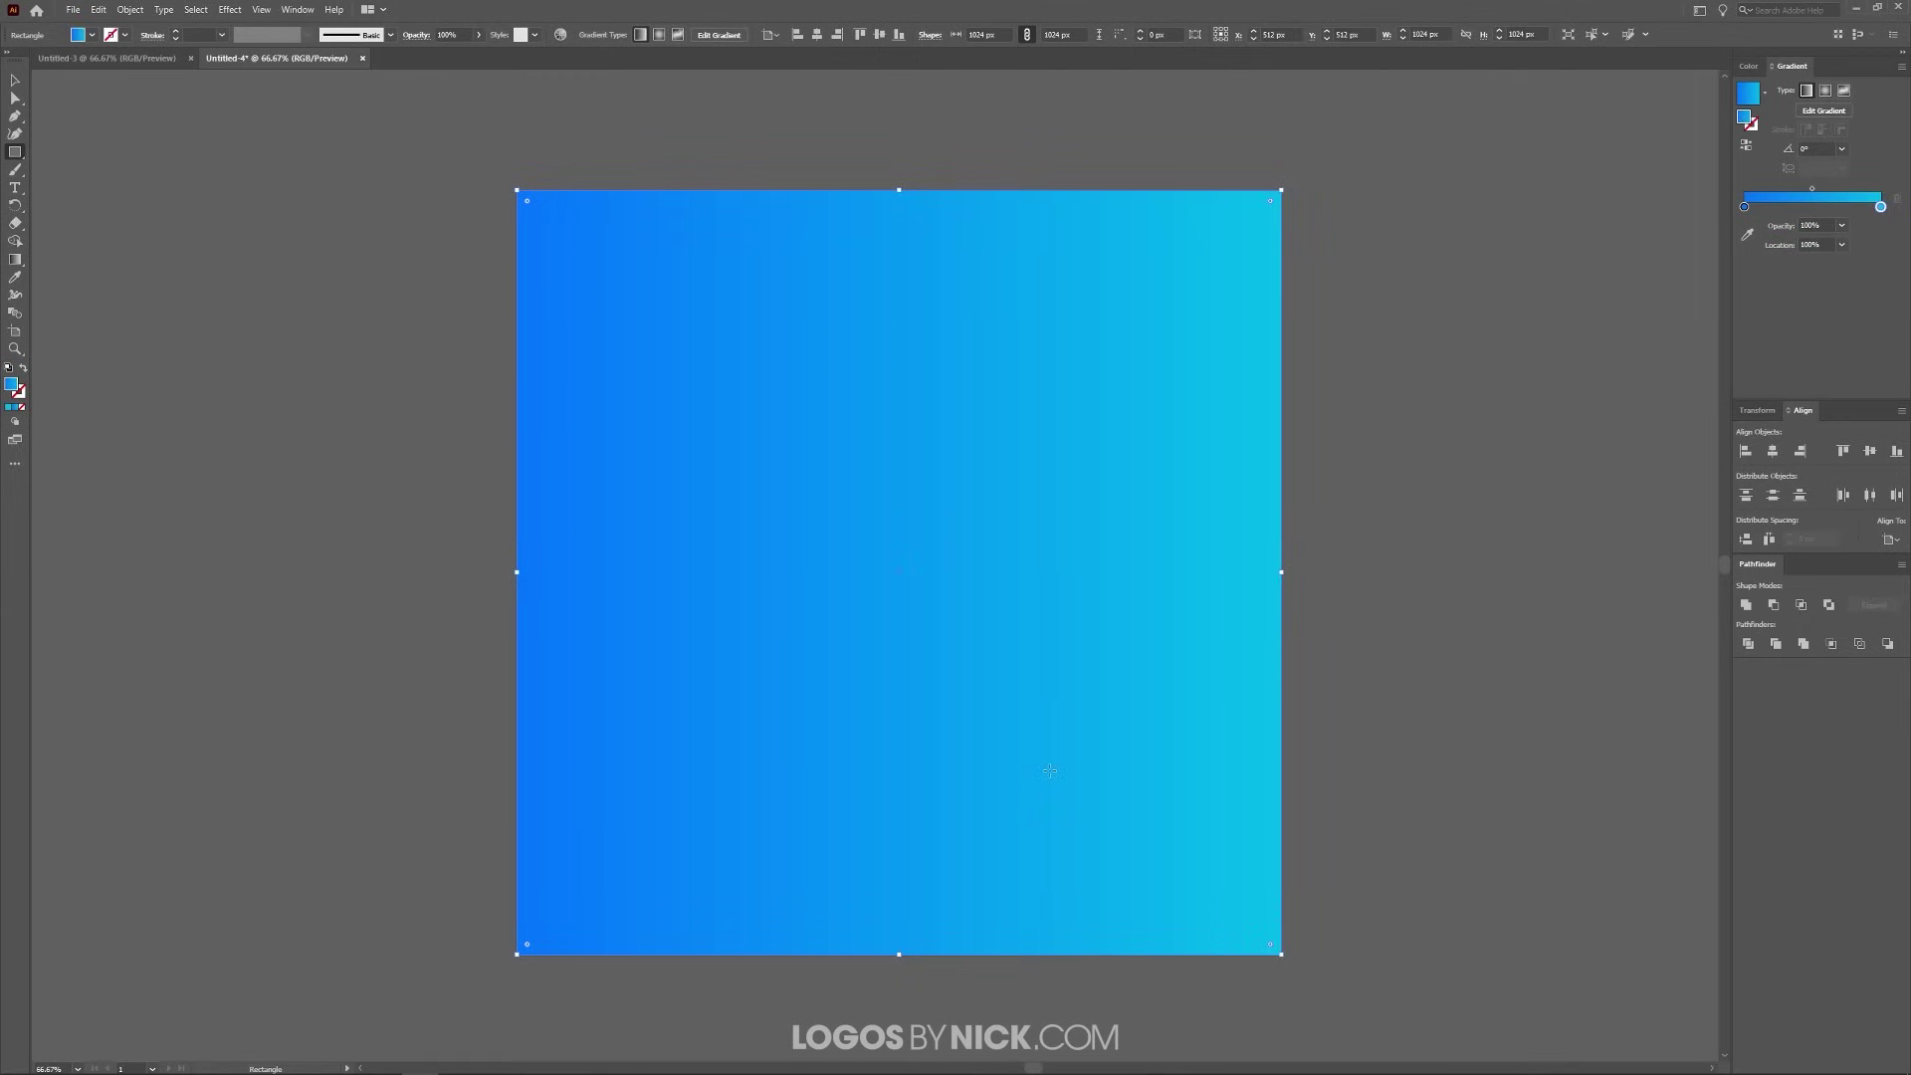
Run the square's gradient diagonally, with cyan at the upper-left corner and blue at the lower-right corner.
{"action": "key", "text": "g"}
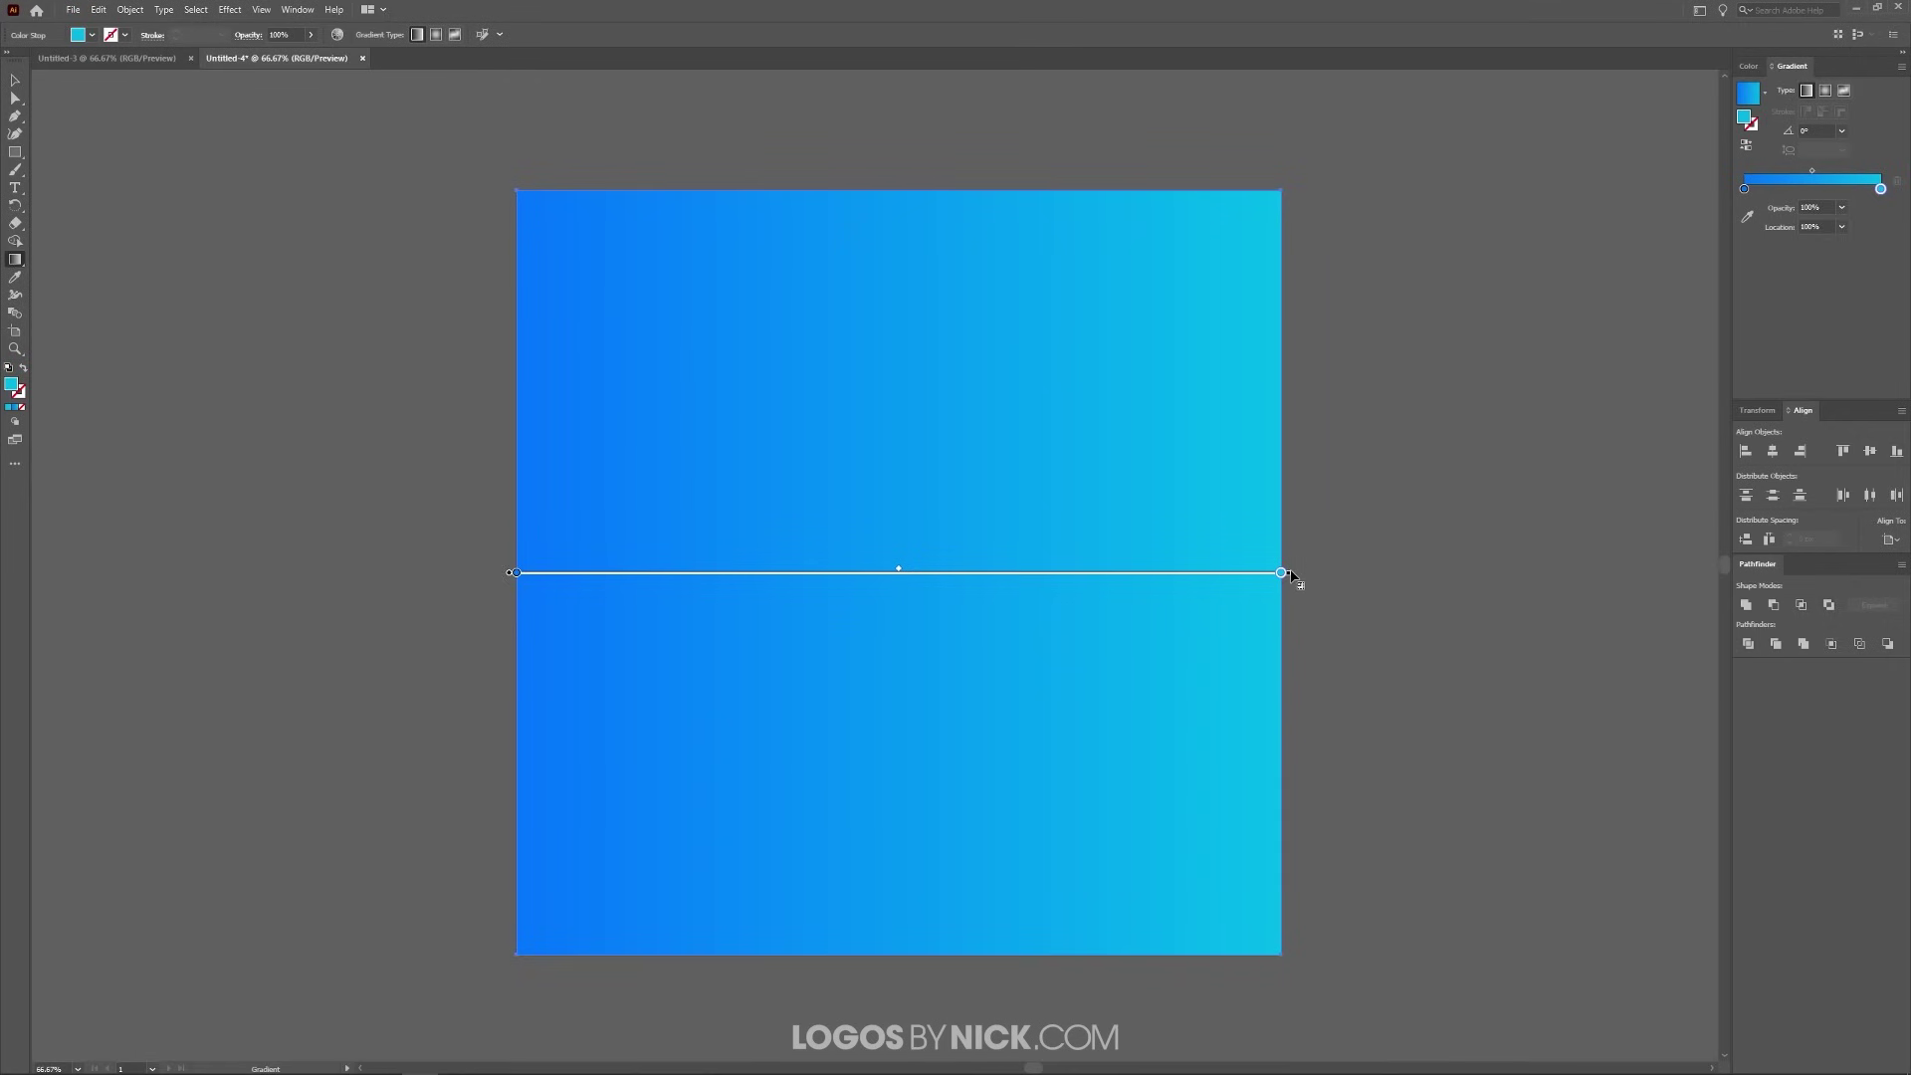
{"action": "mouse_move", "coordinate": [1293, 570]}
{"action": "left_mouse_down"}
{"action": "mouse_move", "coordinate": [1225, 281]}
{"action": "mouse_move", "coordinate": [1114, 94]}
{"action": "mouse_move", "coordinate": [295, 266]}
{"action": "mouse_move", "coordinate": [153, 354]}
{"action": "mouse_move", "coordinate": [804, 310]}
{"action": "mouse_move", "coordinate": [481, 288]}
{"action": "mouse_move", "coordinate": [237, 350]}
{"action": "left_mouse_up"}
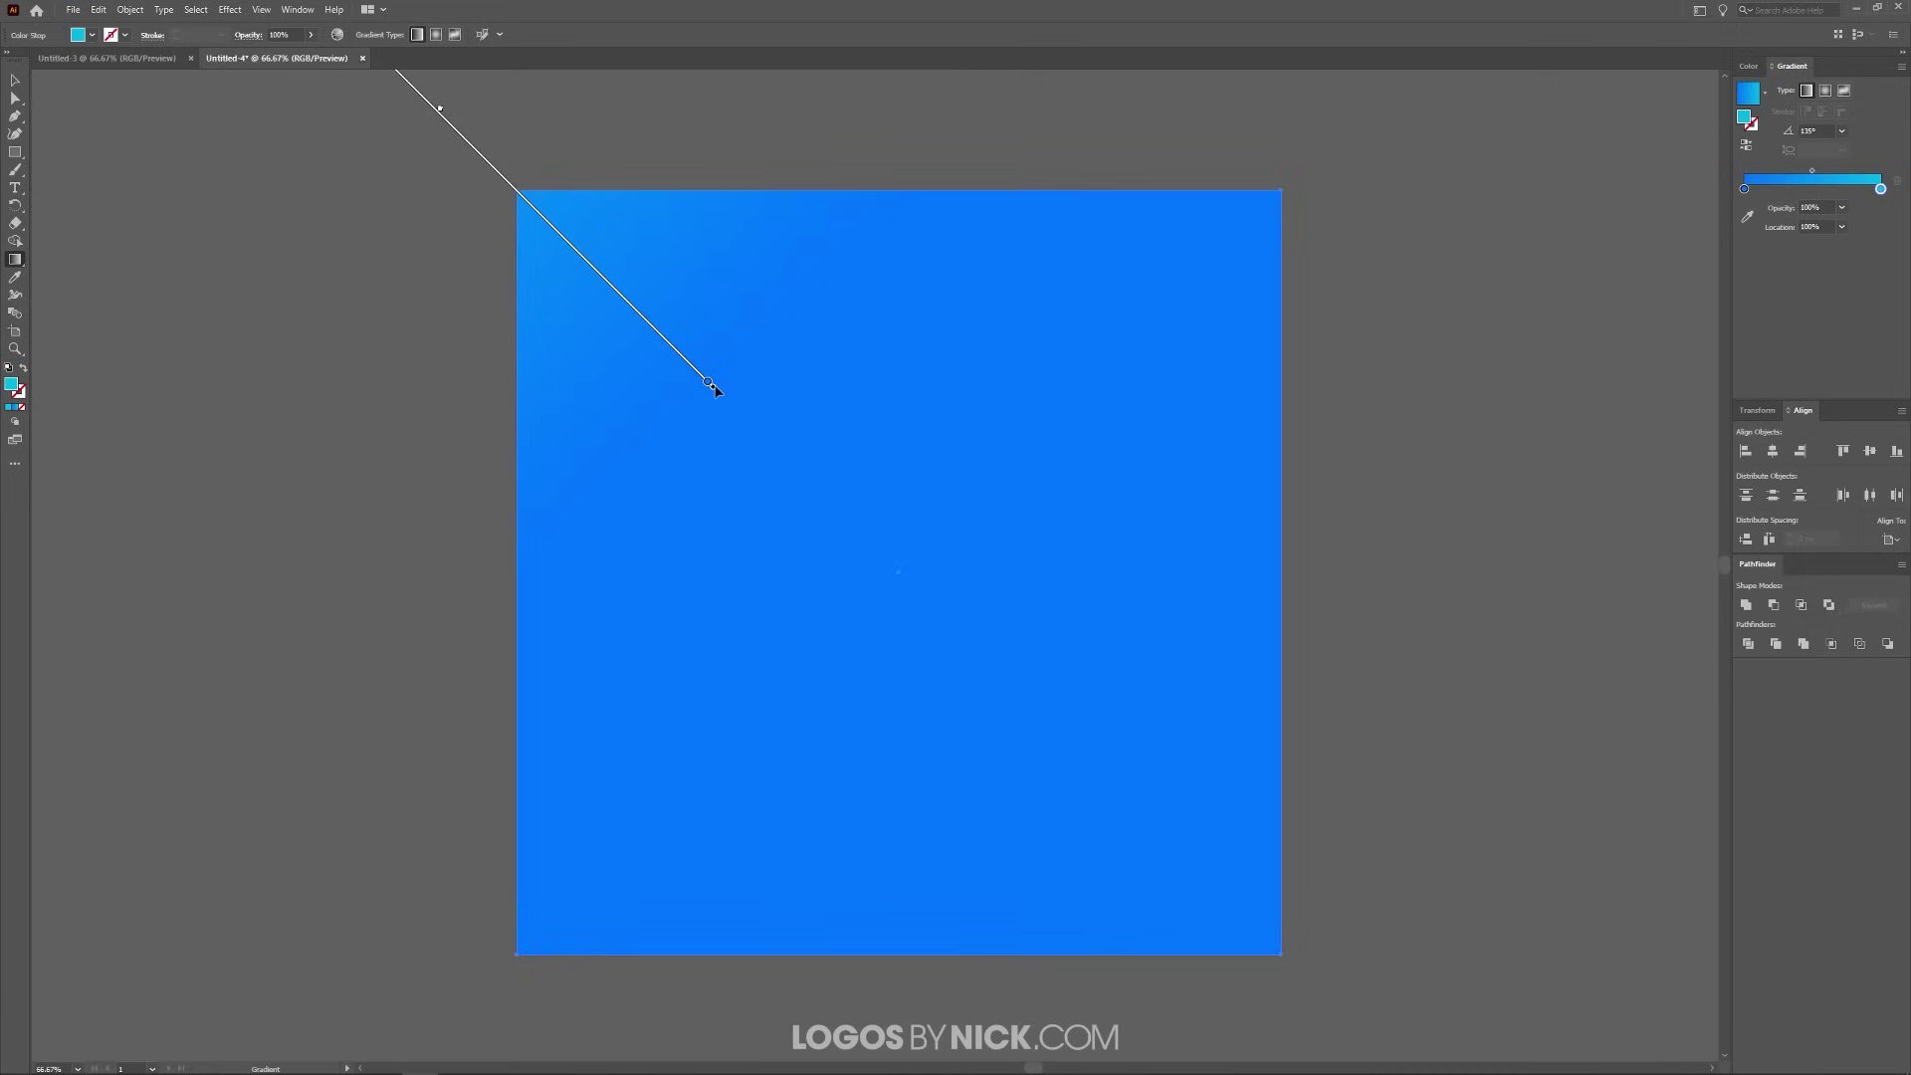
{"action": "left_click_drag", "start_coordinate": [478, 146], "coordinate": [1280, 954]}
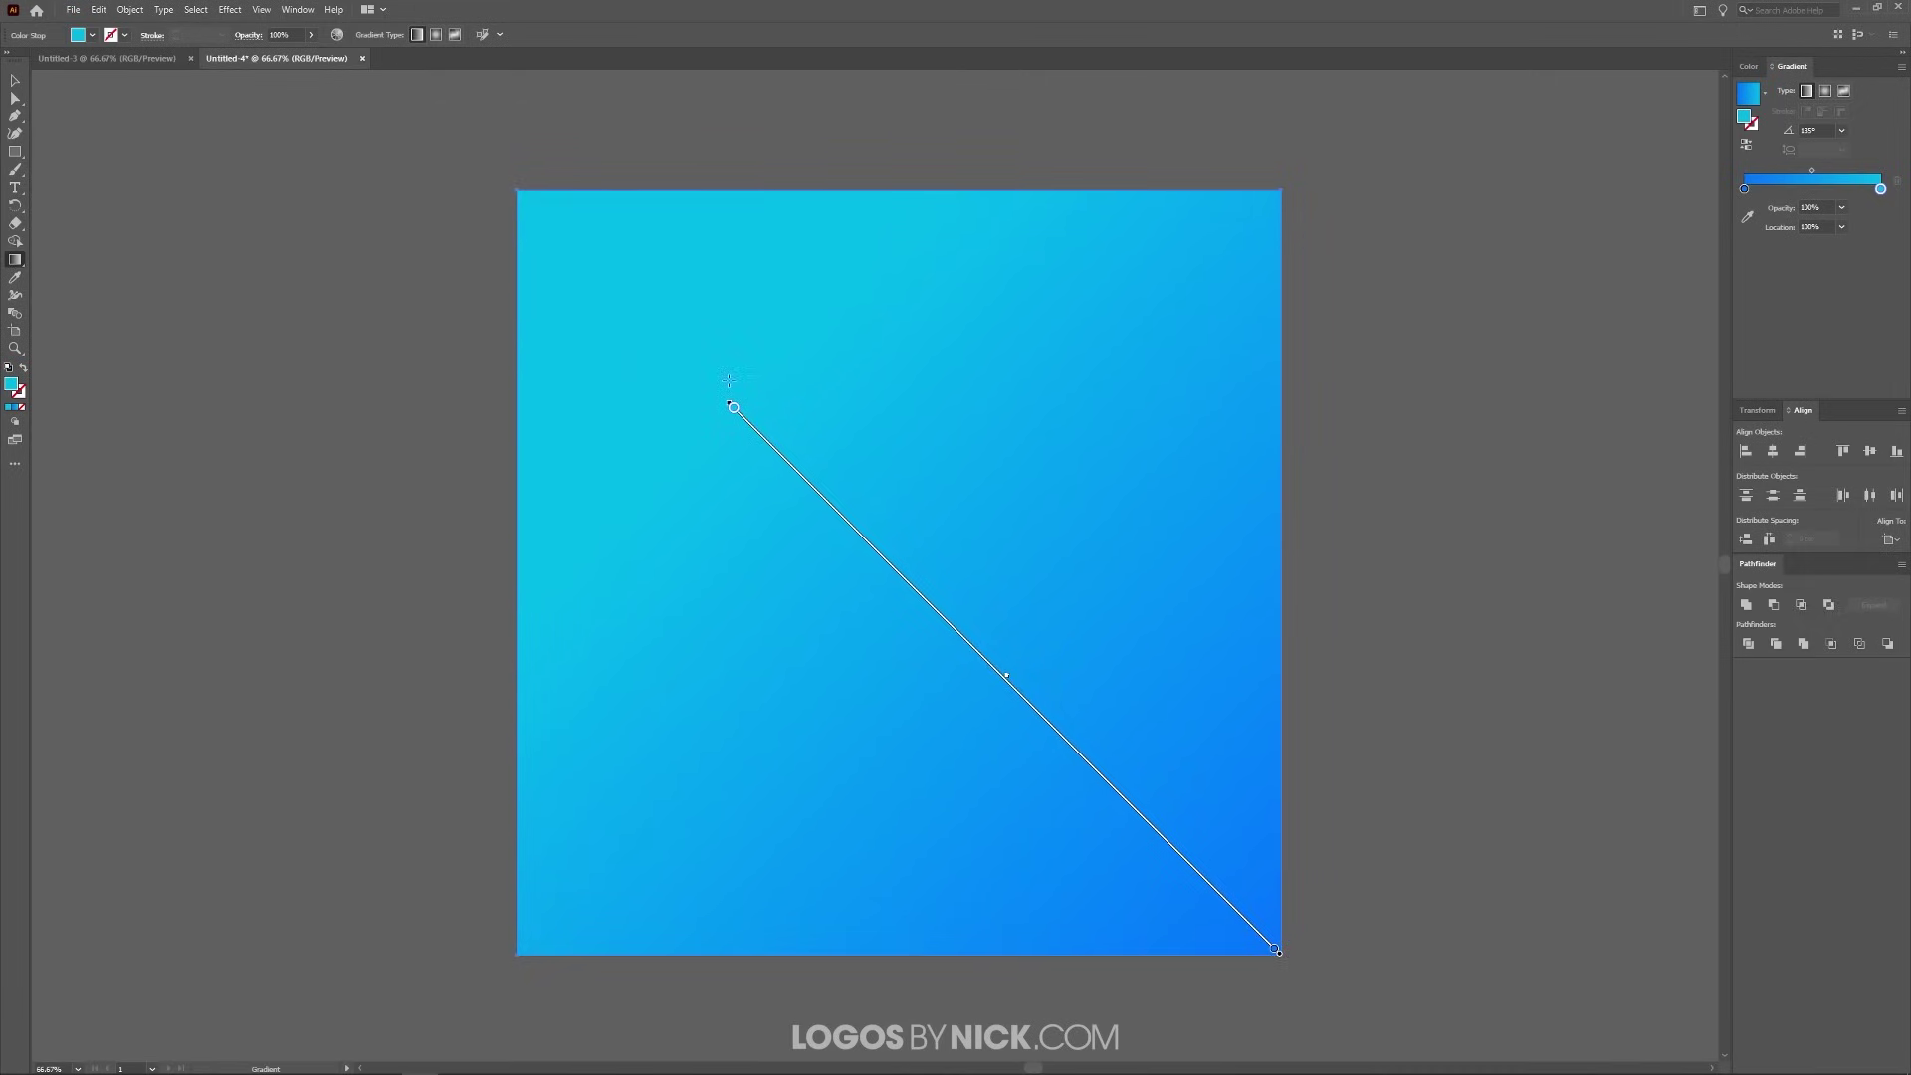
{"action": "left_click_drag", "start_coordinate": [738, 413], "coordinate": [522, 196]}
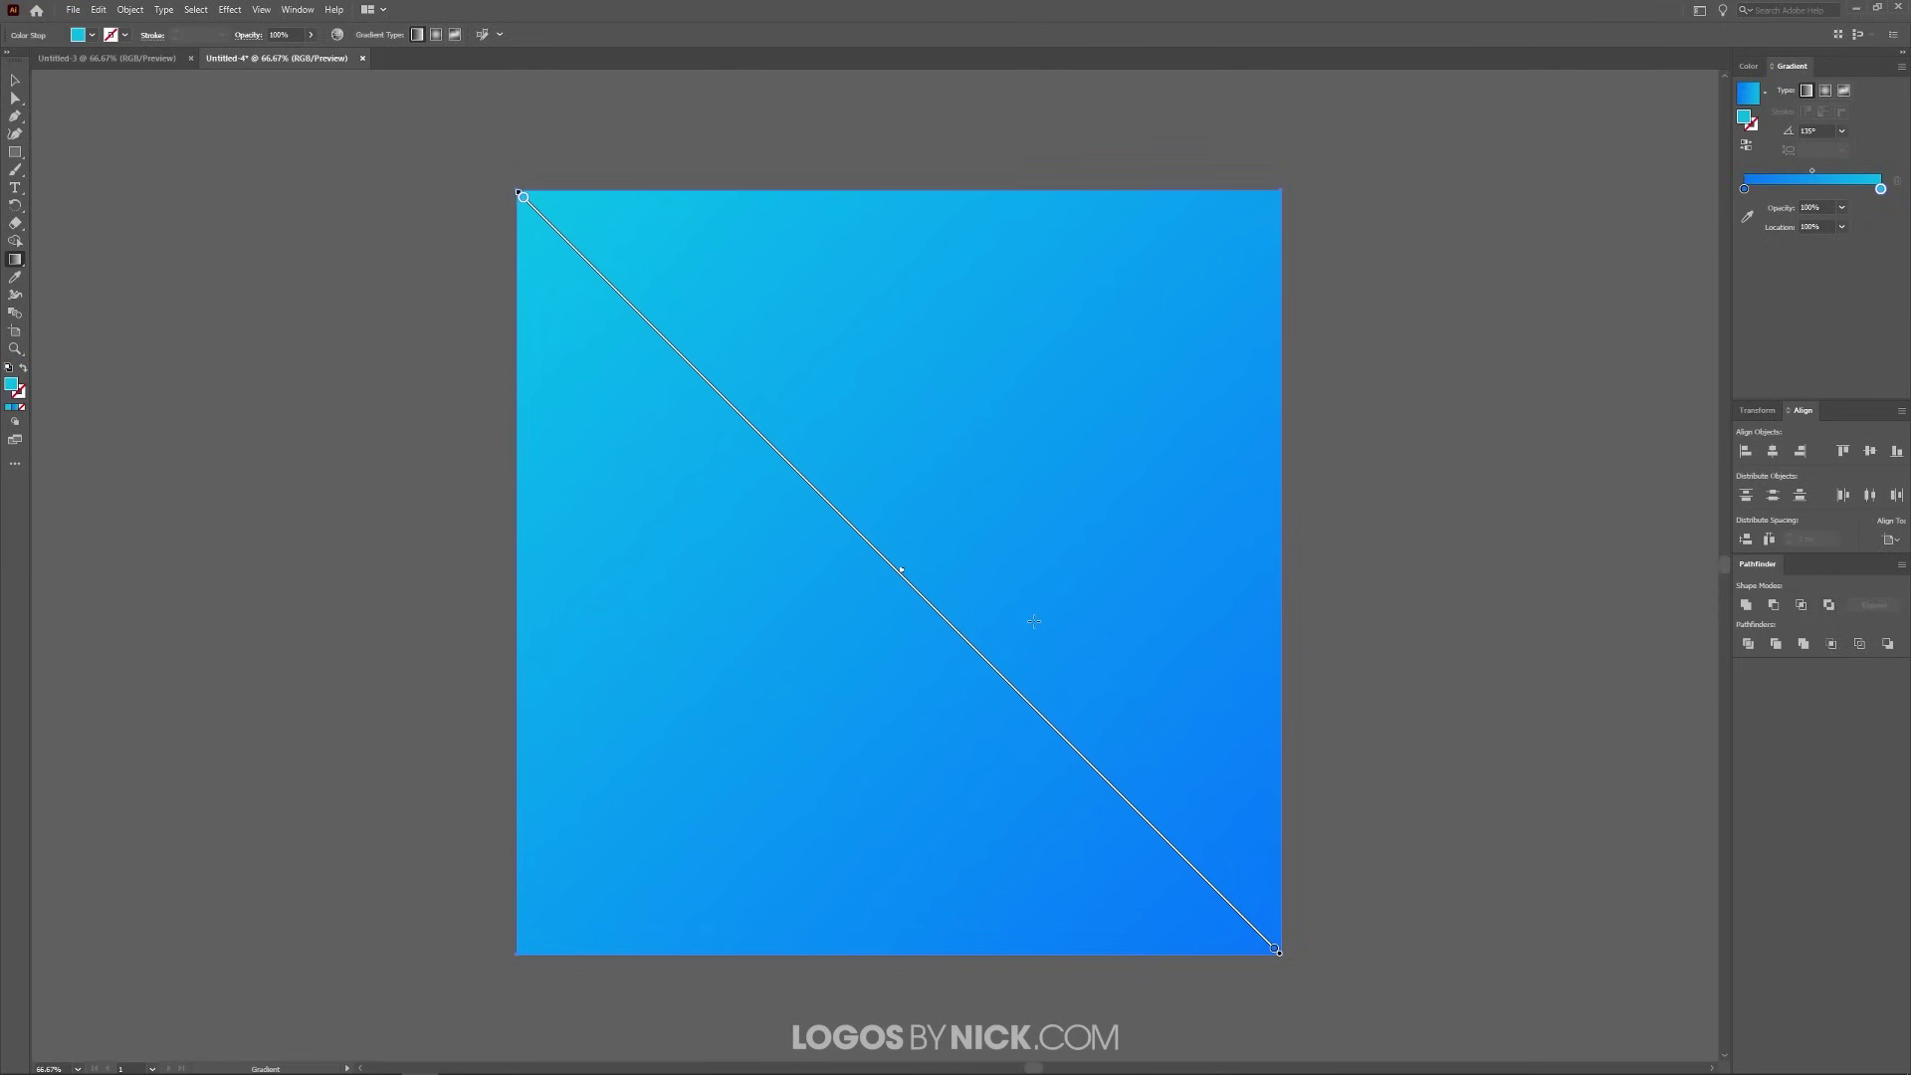
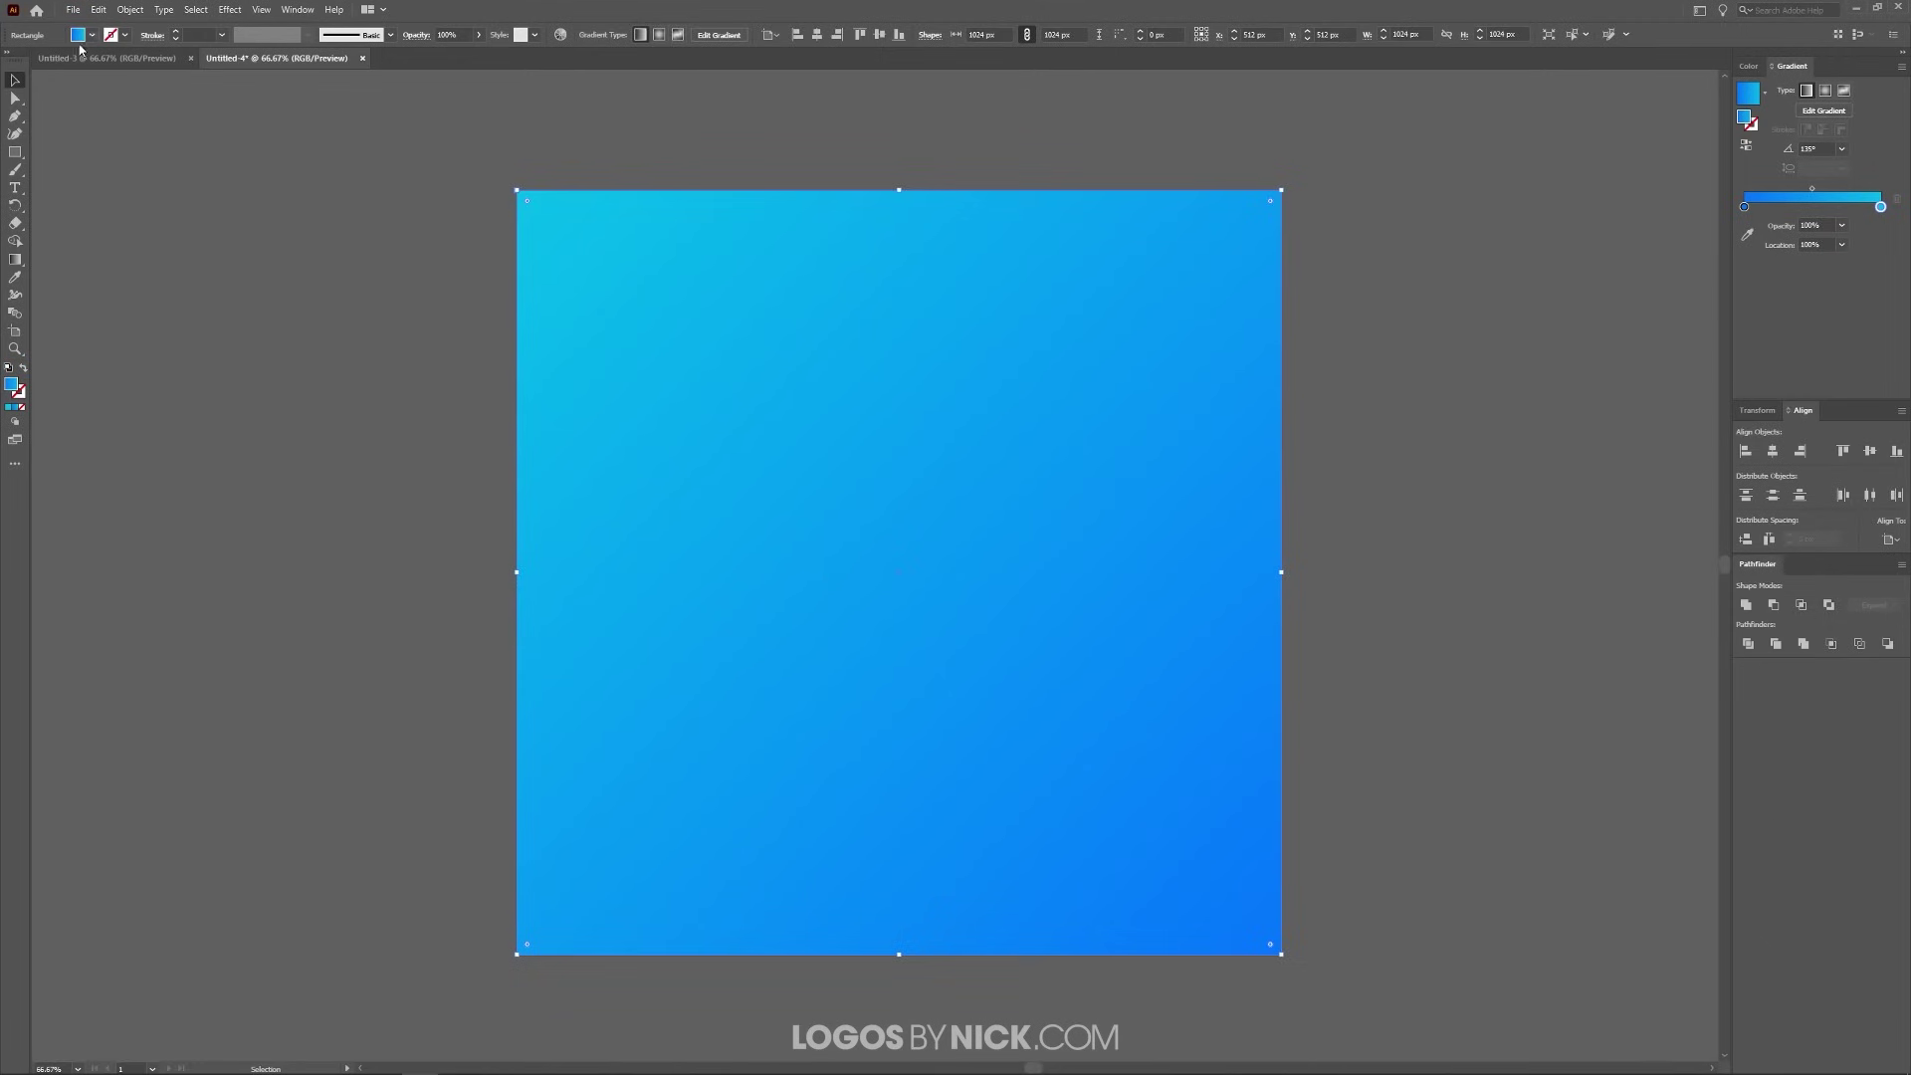
Place w-logo.svg into the document and move the white logo roughly over the middle of the gradient square.
{"action": "left_click", "coordinate": [74, 9]}
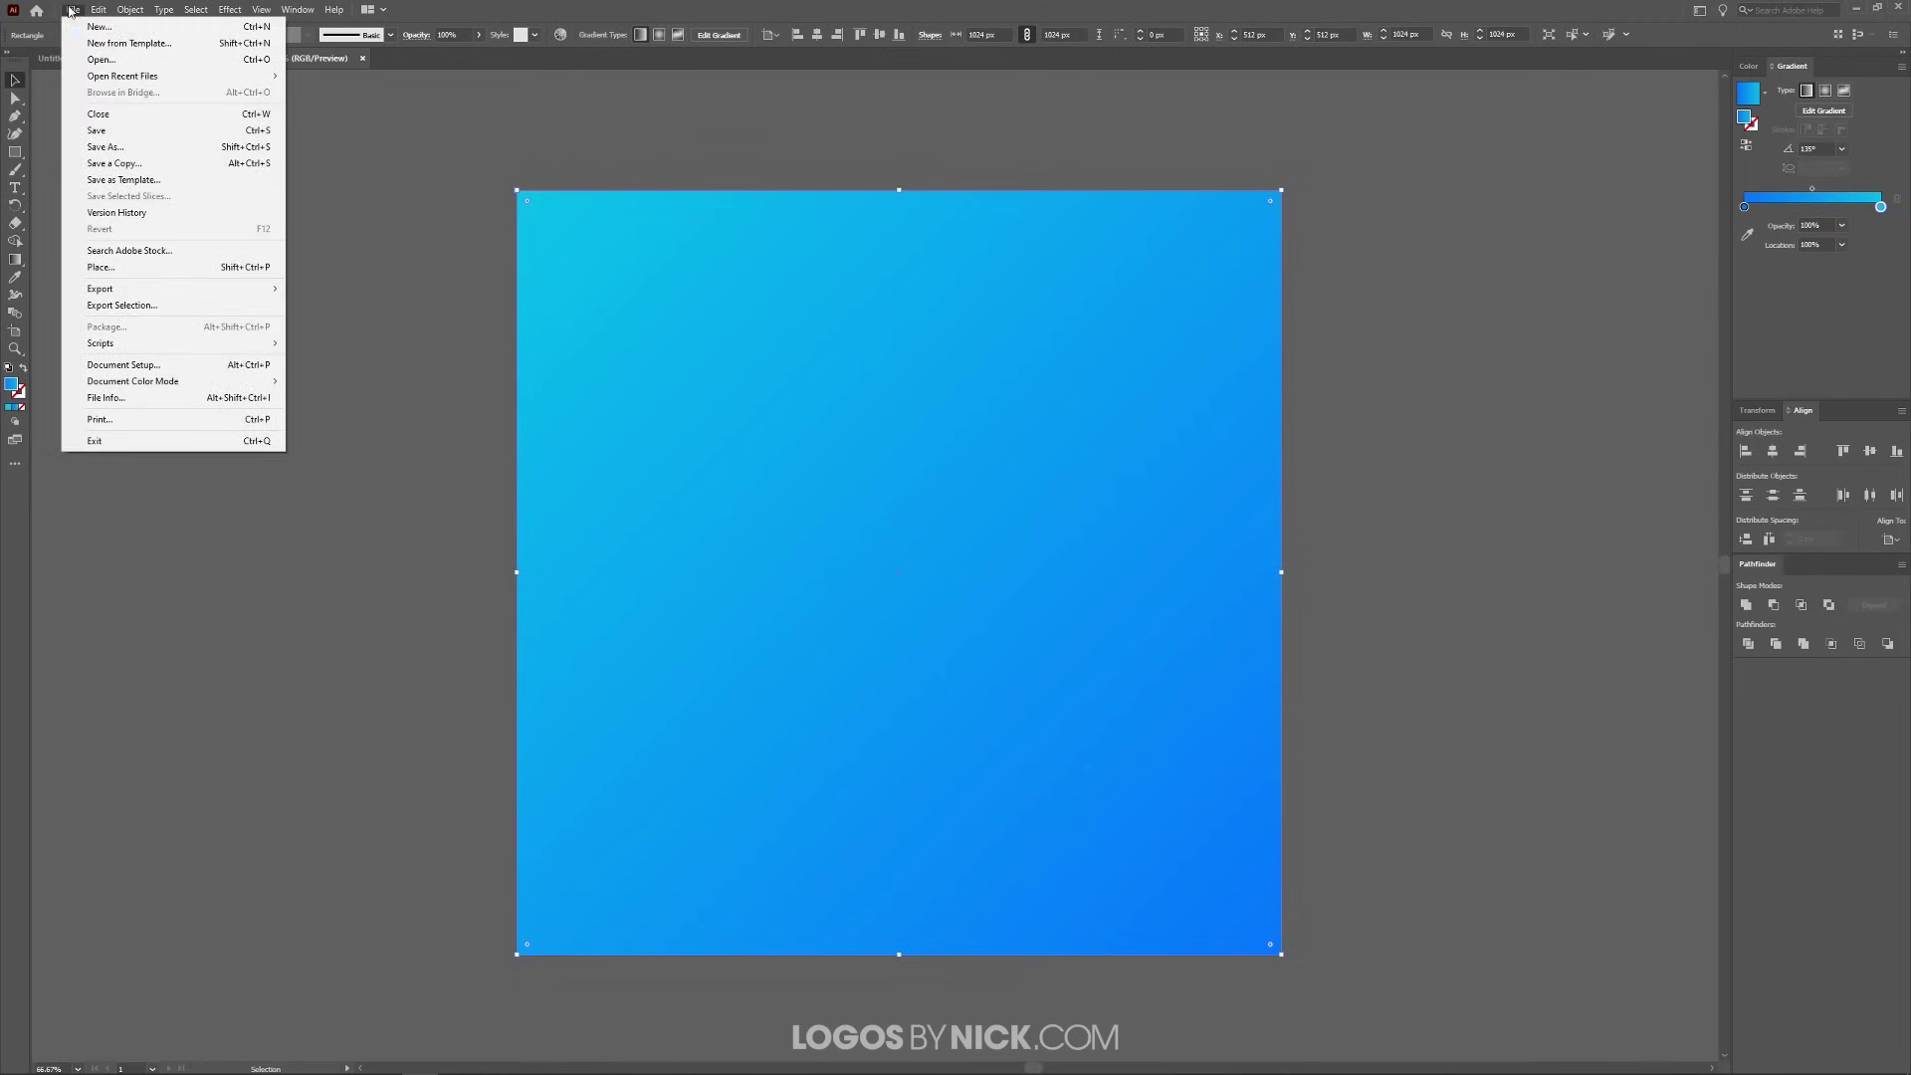
{"action": "left_click", "coordinate": [101, 267]}
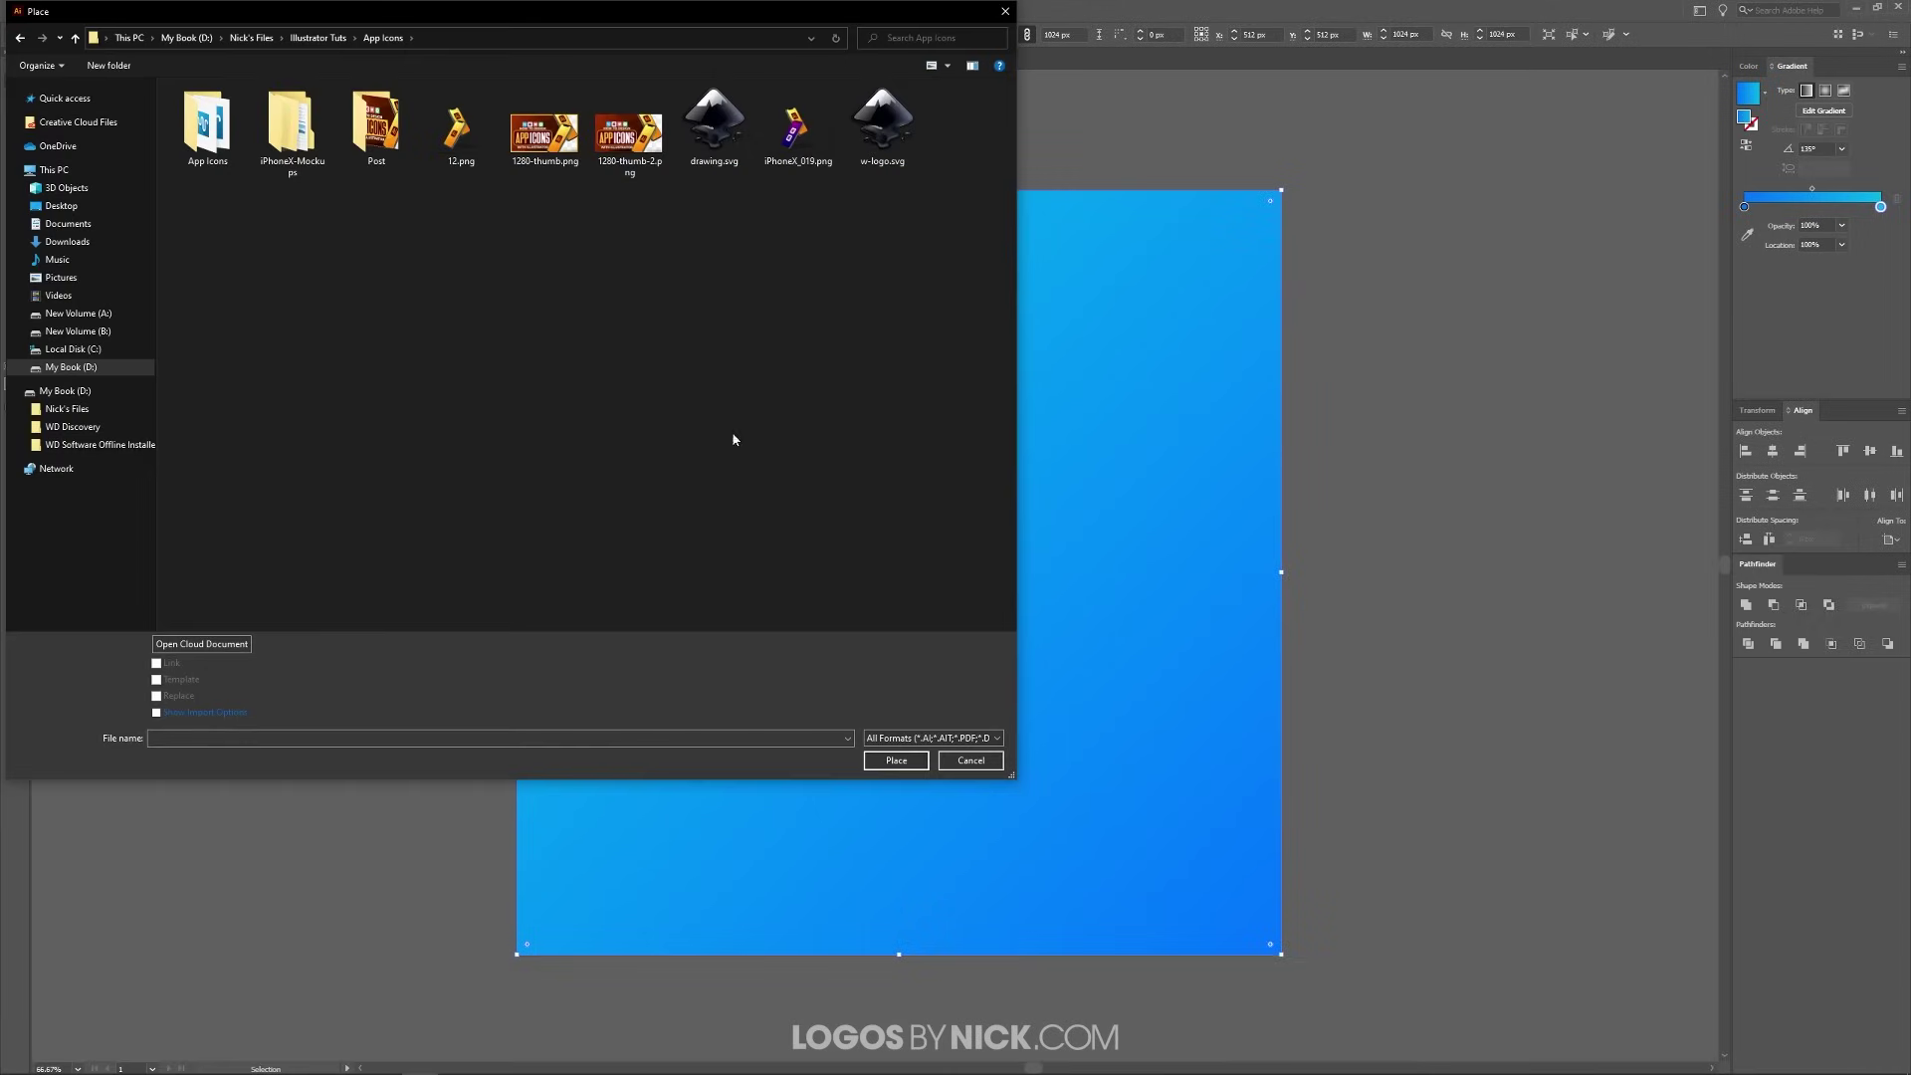
{"action": "double_click", "coordinate": [884, 140]}
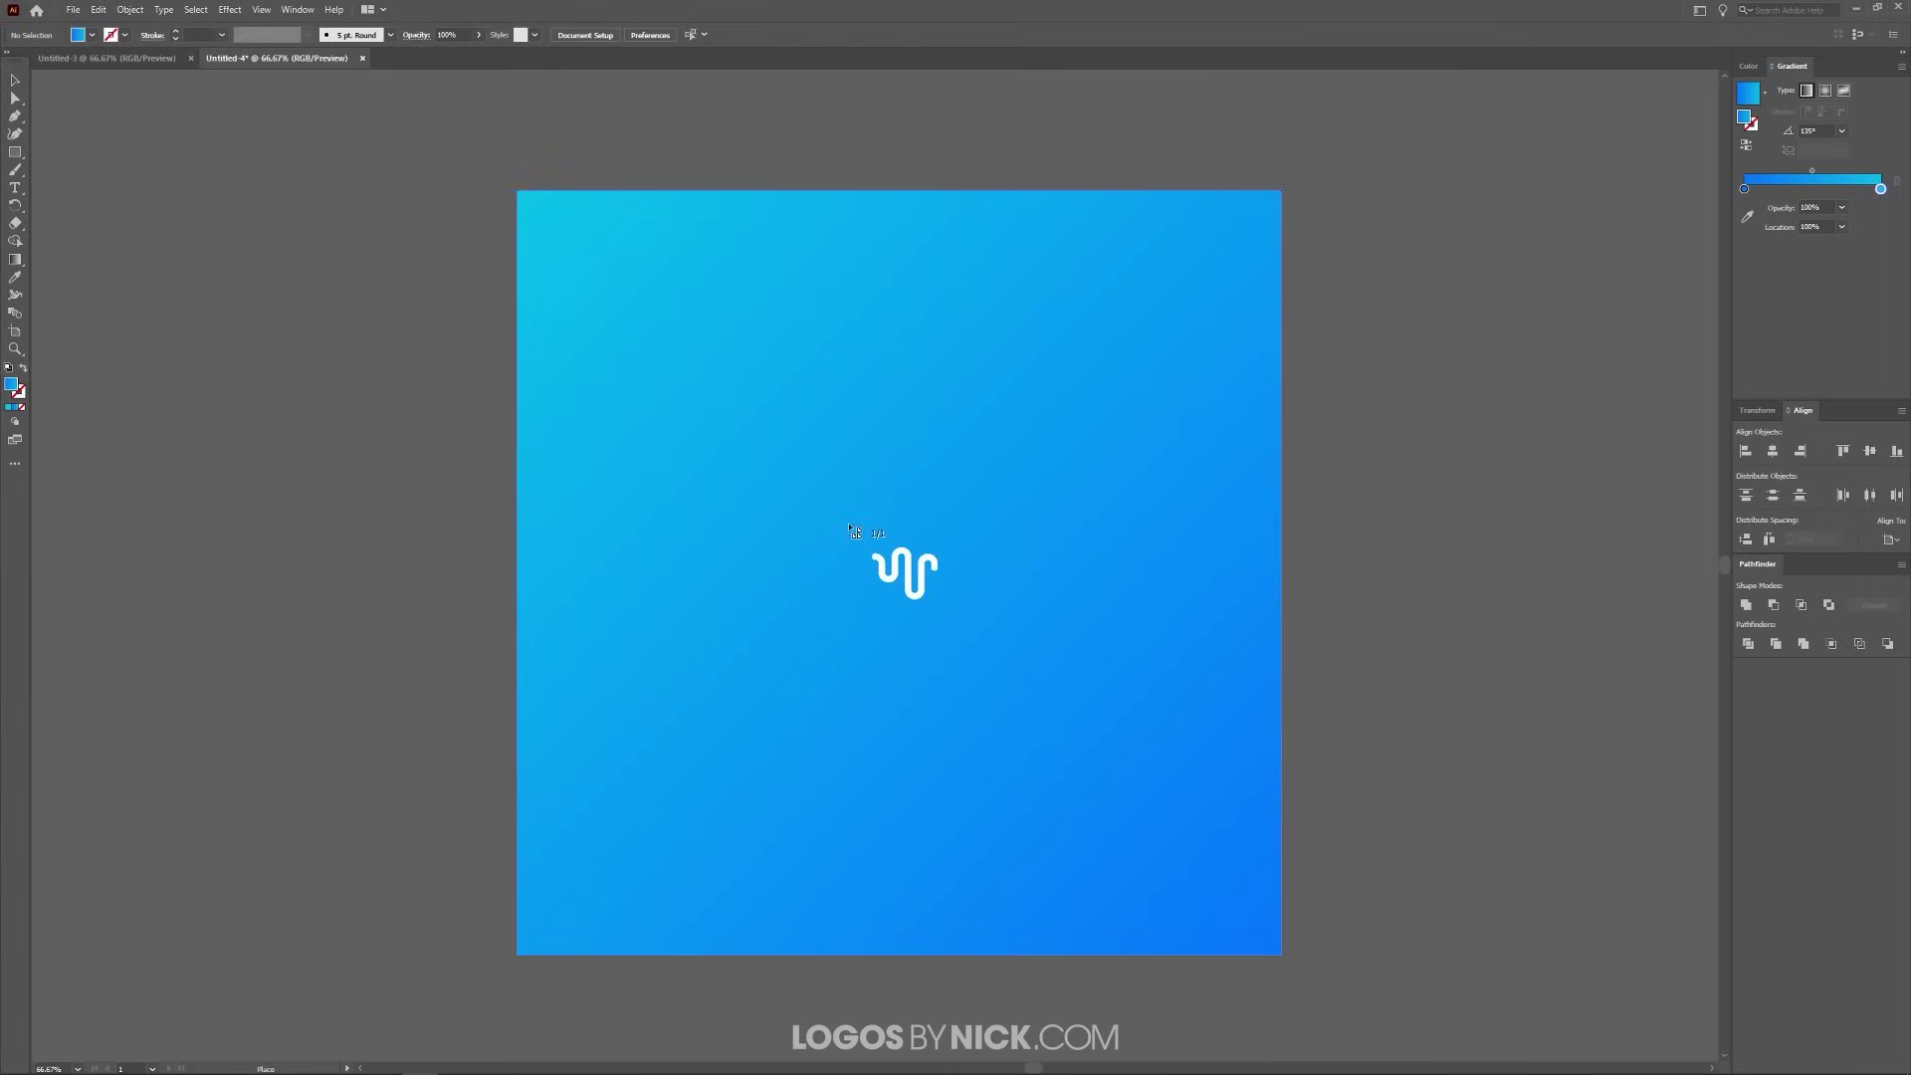
{"action": "left_click", "coordinate": [851, 527]}
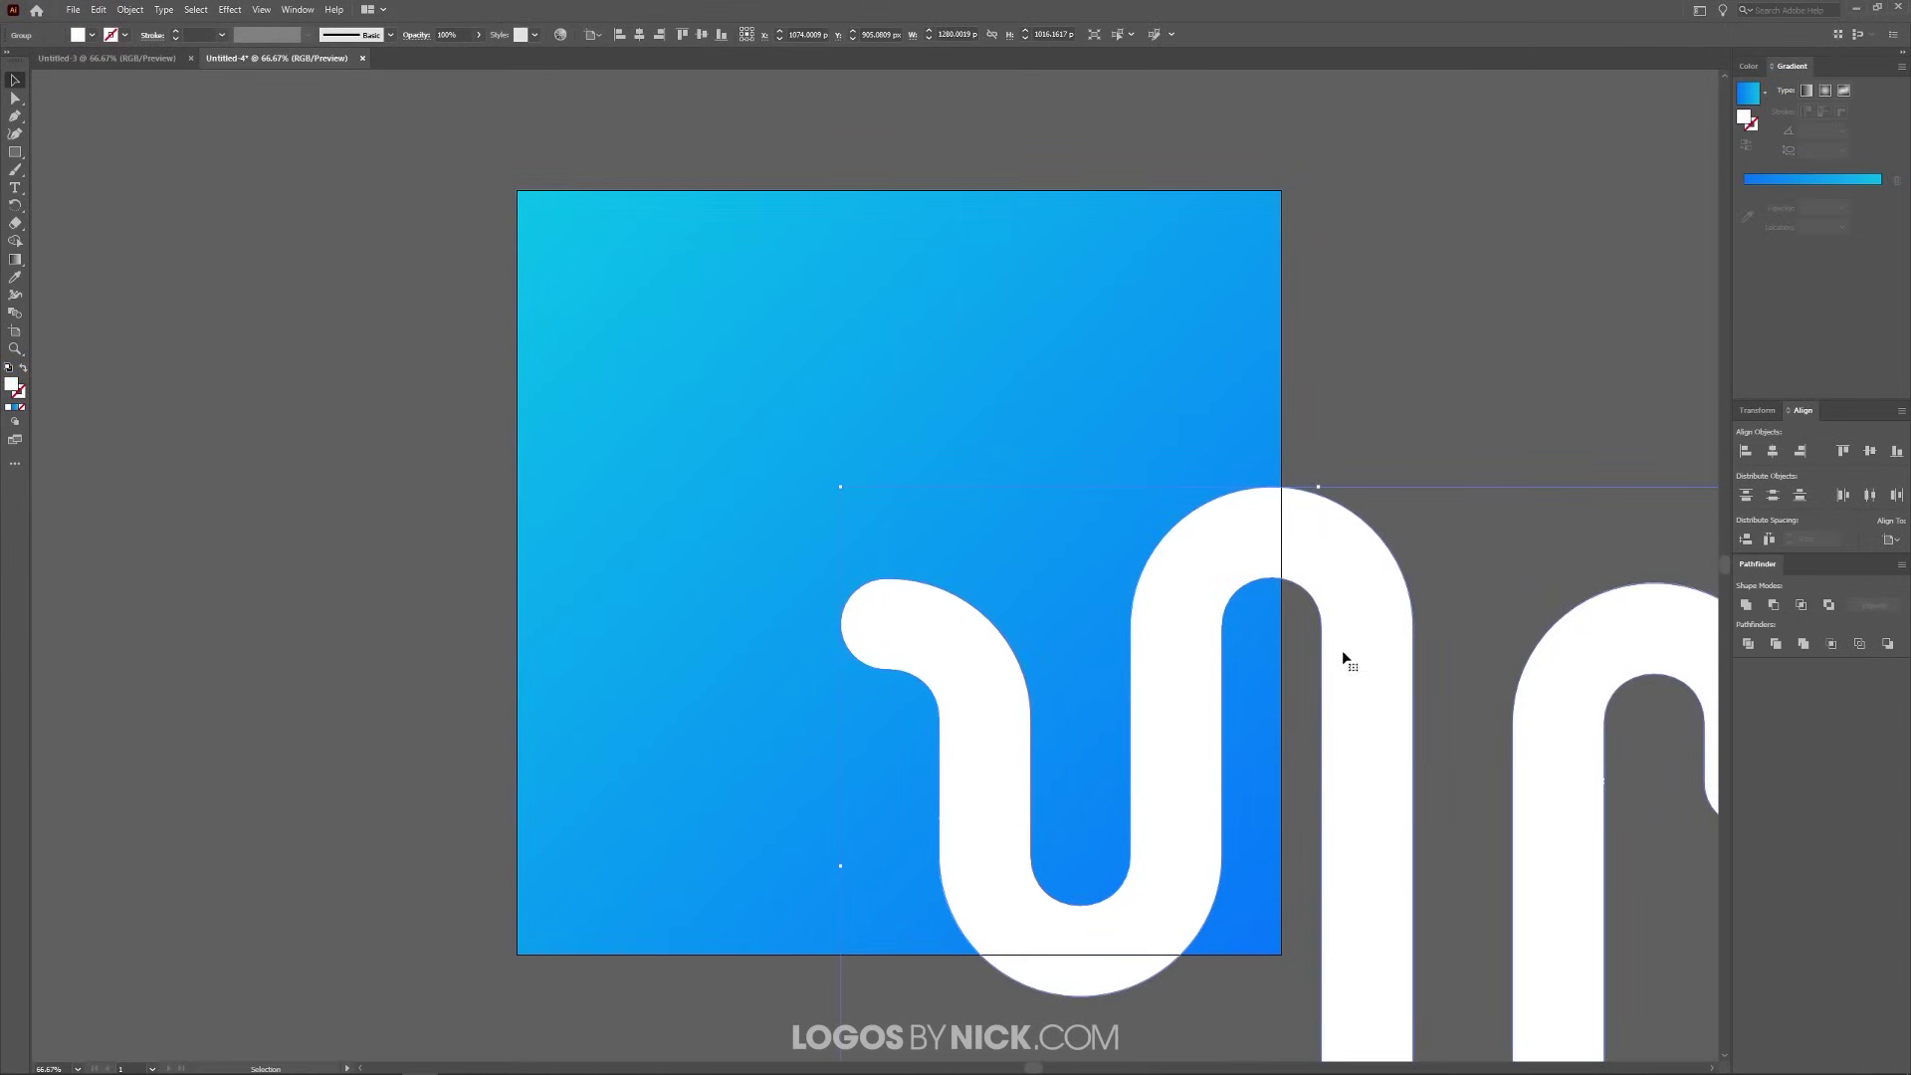
{"action": "left_click_drag", "start_coordinate": [1344, 659], "coordinate": [951, 430]}
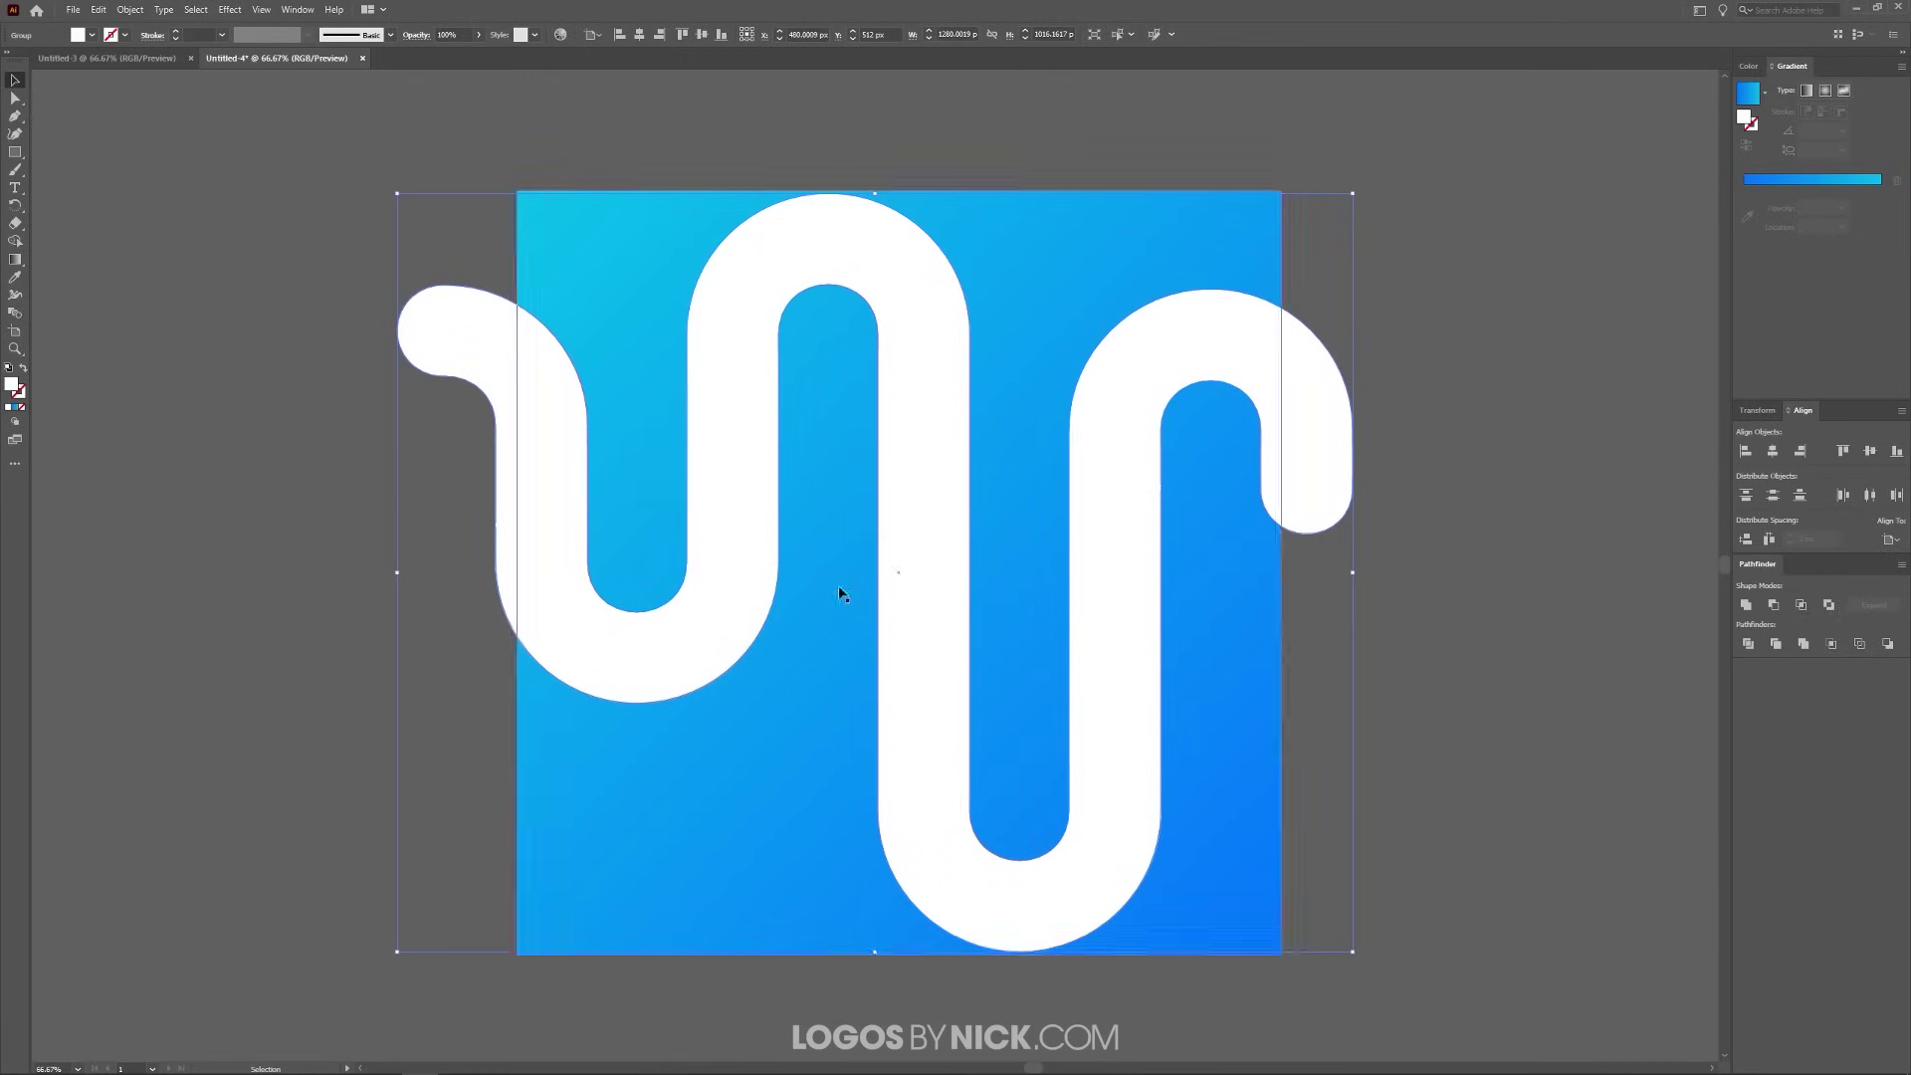
Align the white logo to the artboard and center it both horizontally and vertically.
{"action": "left_click", "coordinate": [1891, 540]}
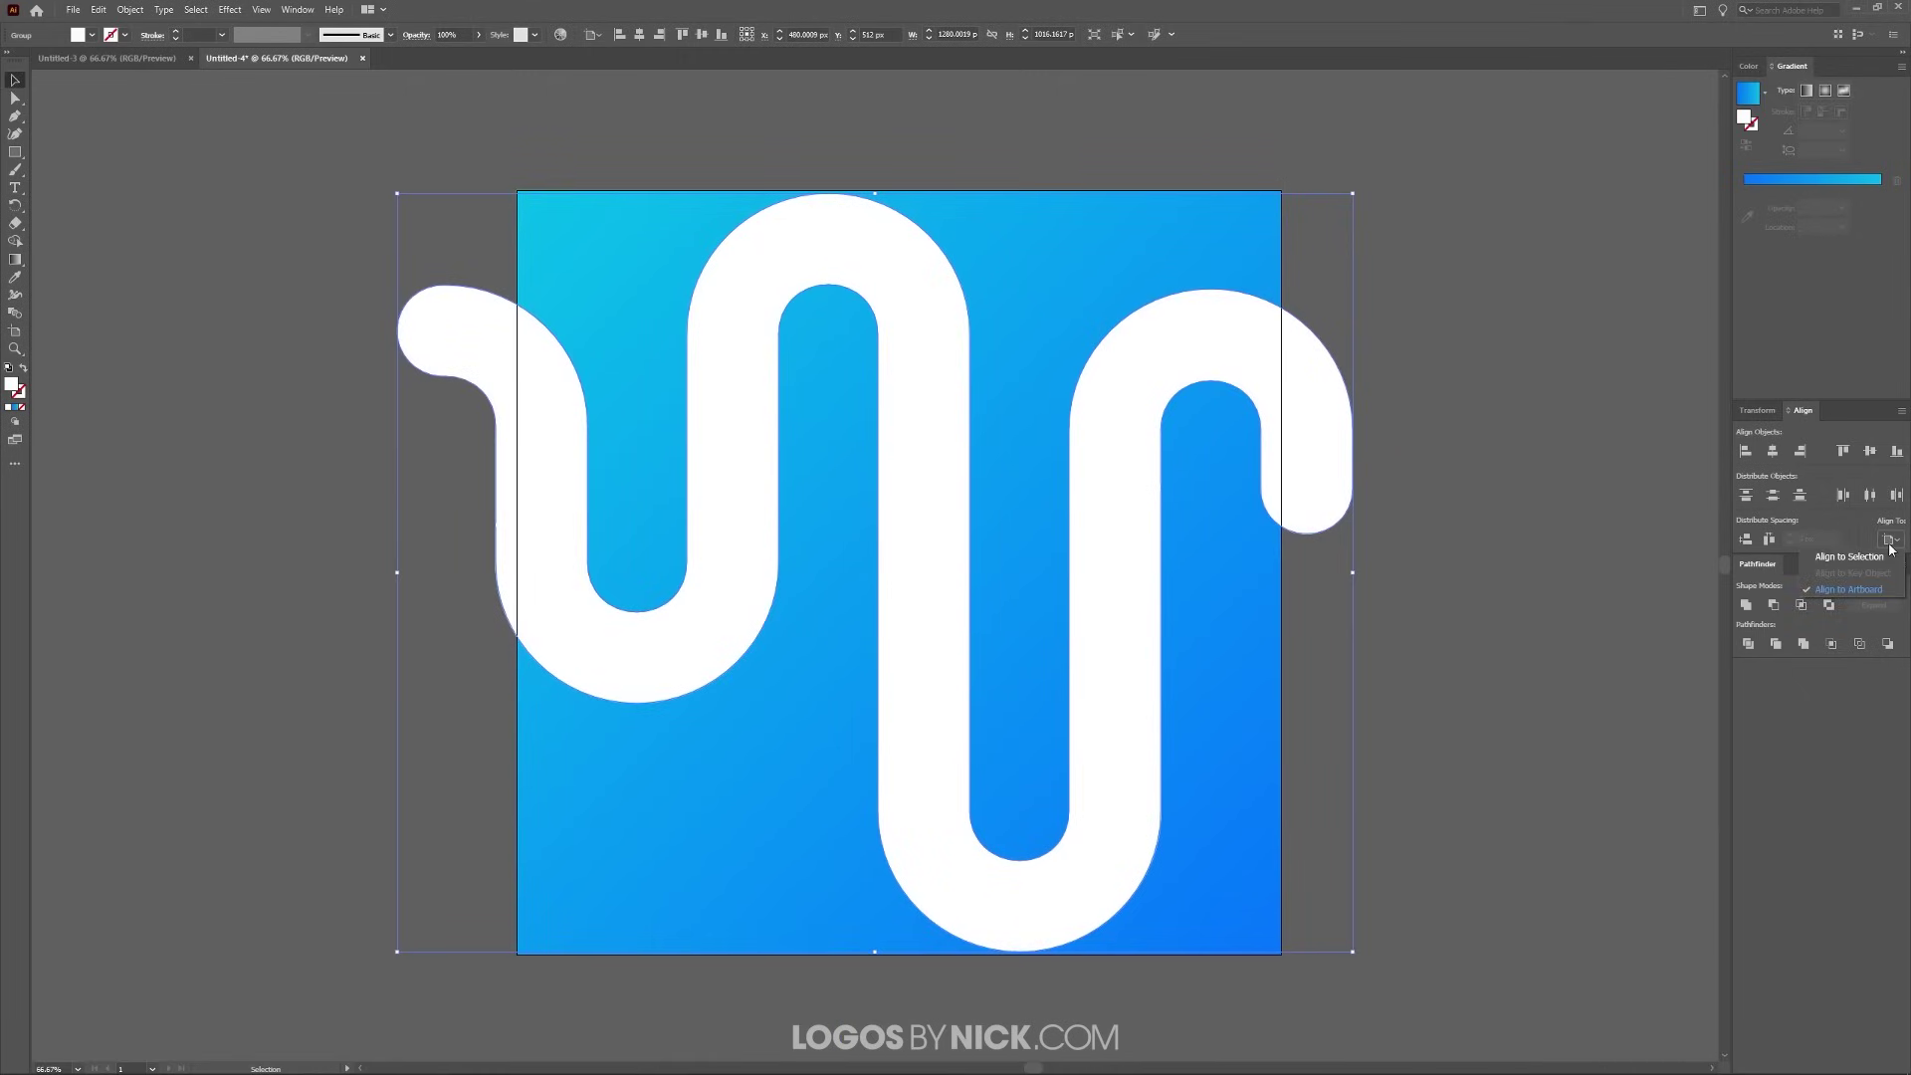
{"action": "left_click", "coordinate": [1843, 590]}
{"action": "left_click", "coordinate": [1773, 451]}
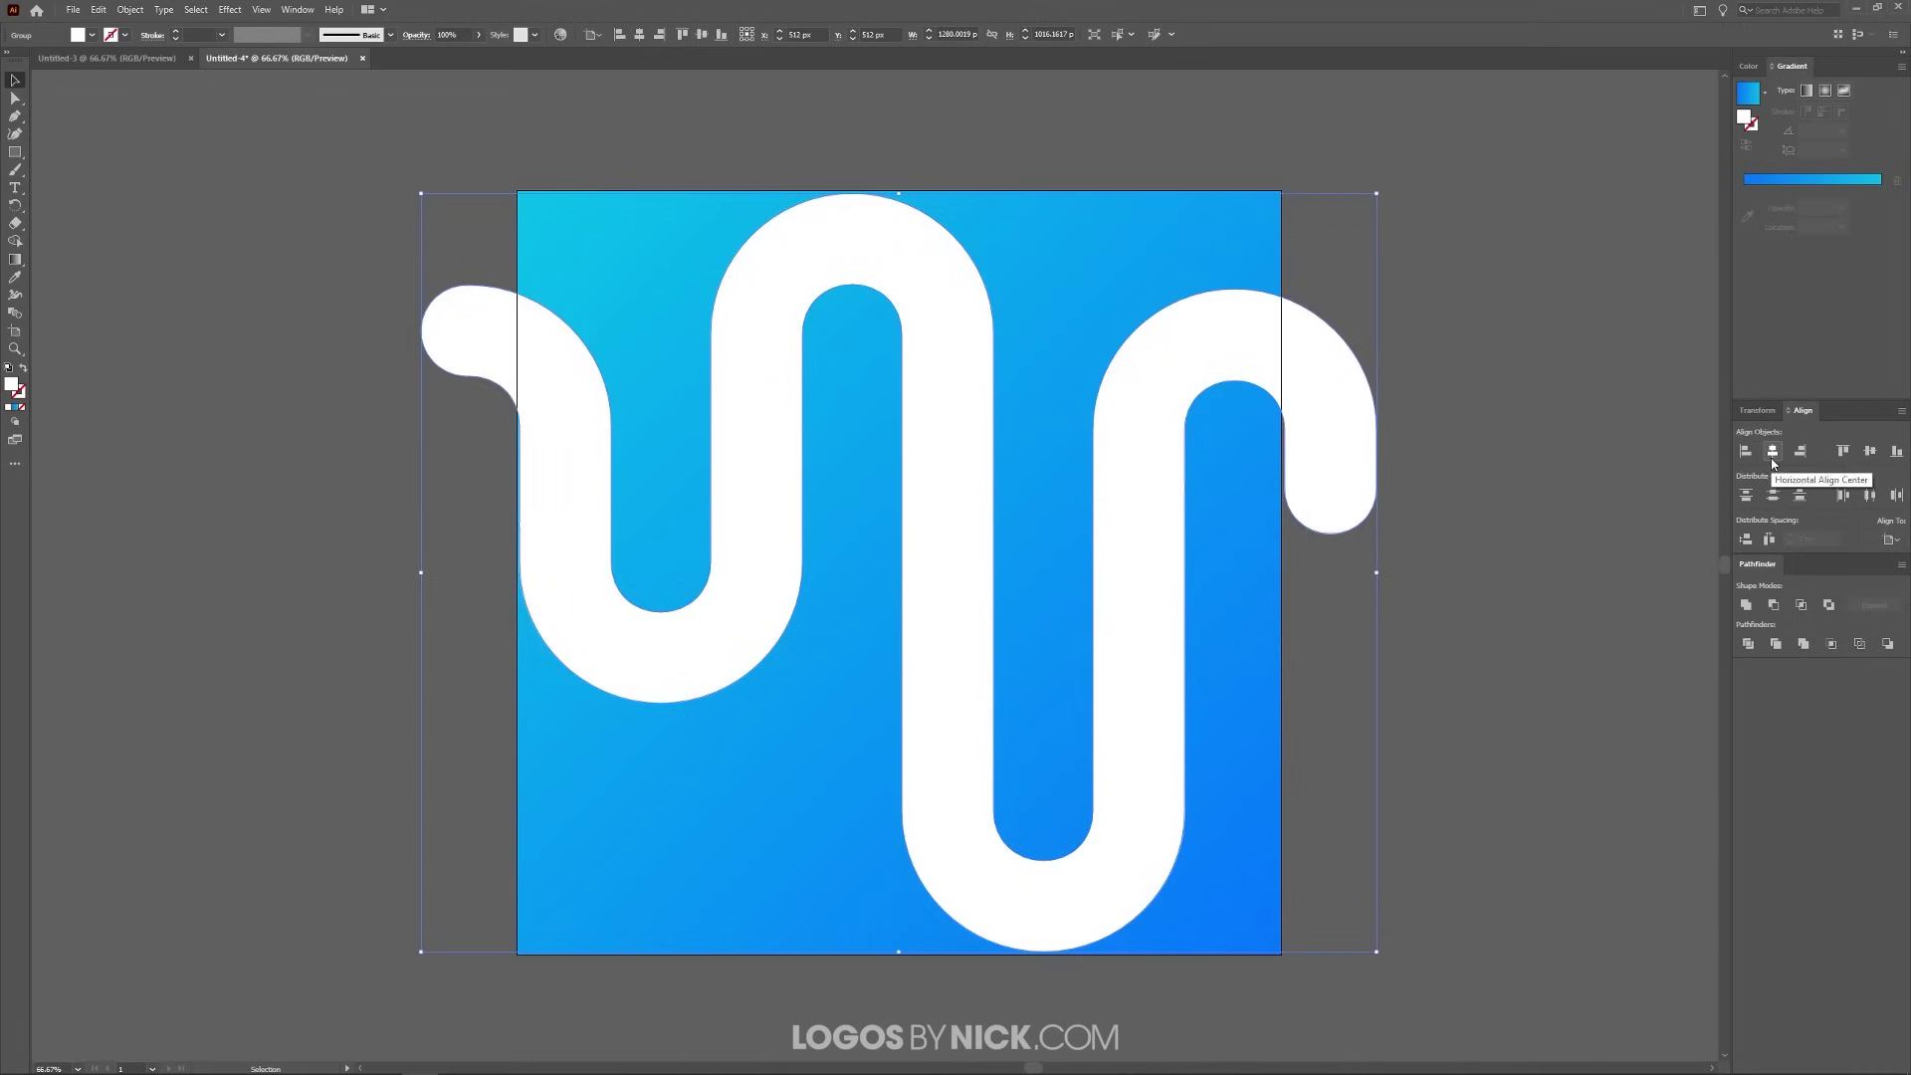
{"action": "left_click", "coordinate": [1868, 453]}
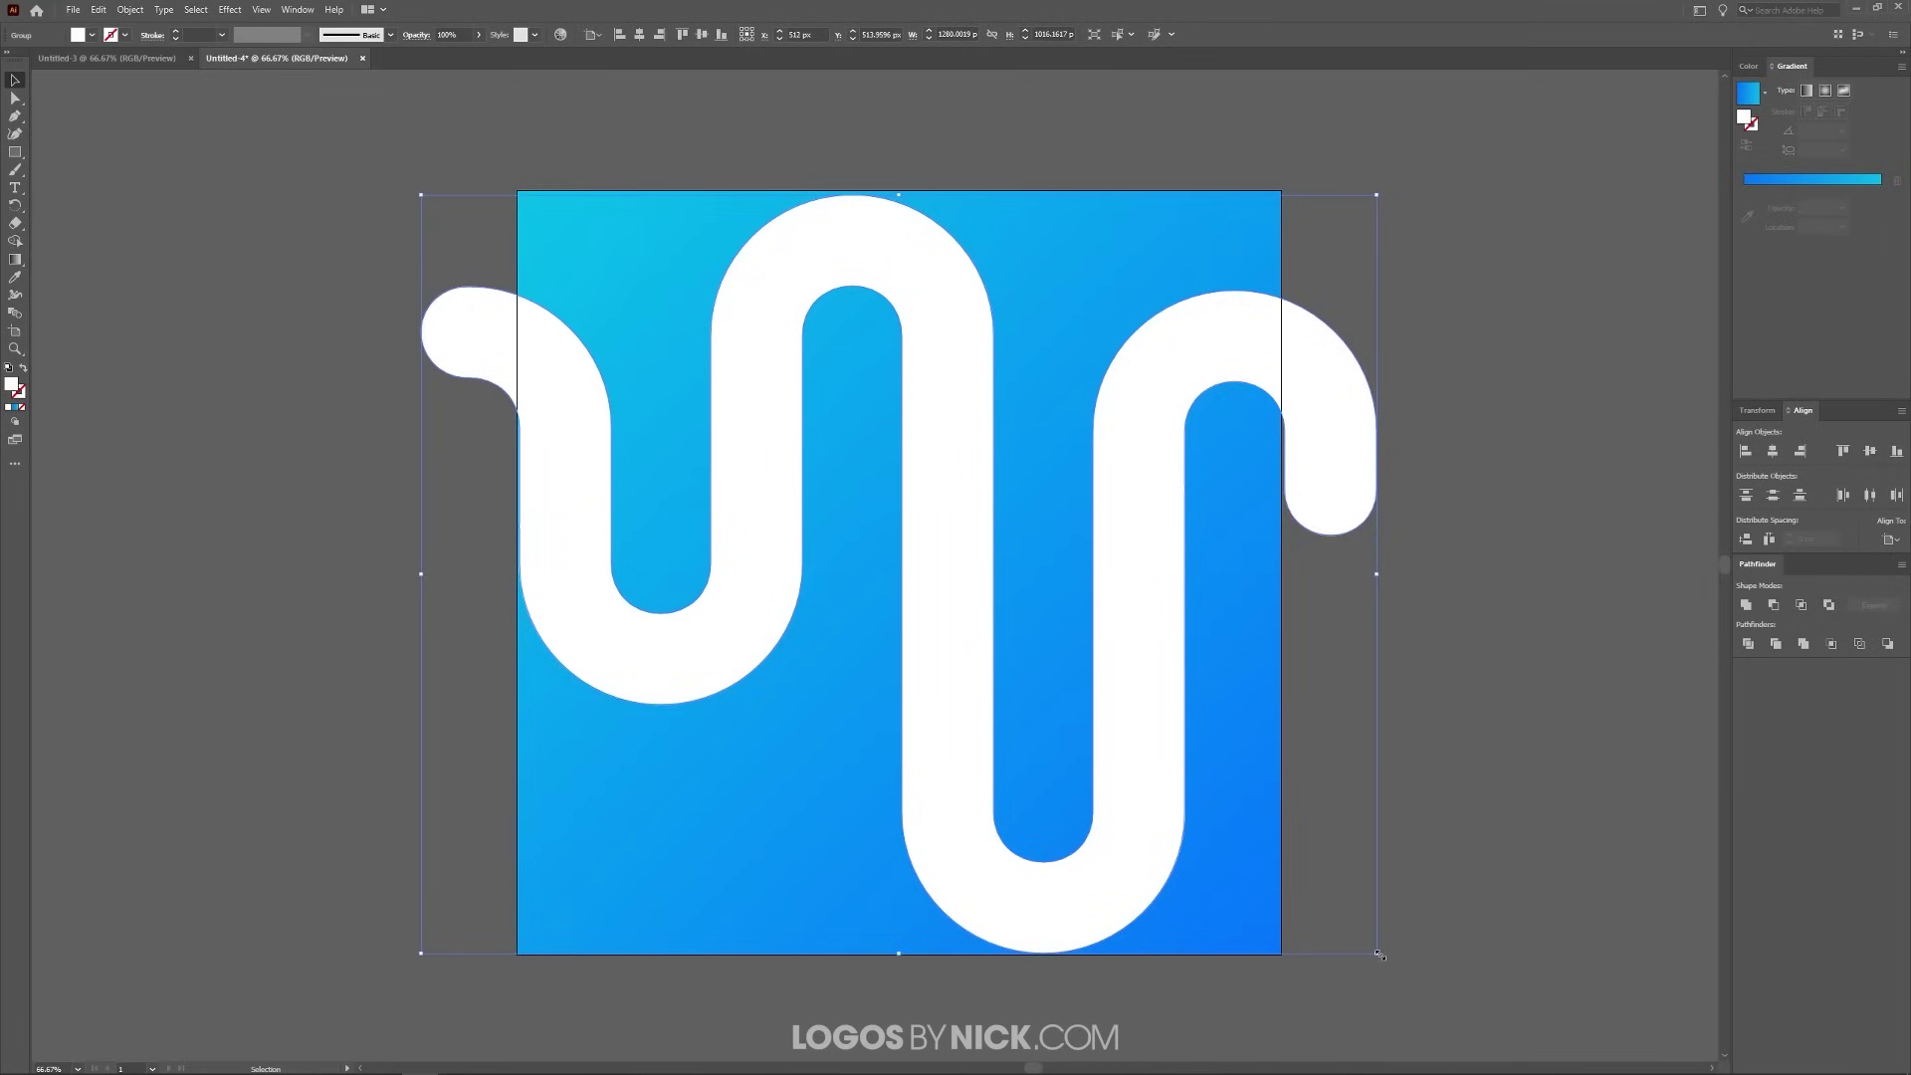
Scale the white logo down proportionally about its center to about 644 × 511 px and deselect it.
{"action": "left_click_drag", "start_coordinate": [1379, 953], "coordinate": [1118, 822]}
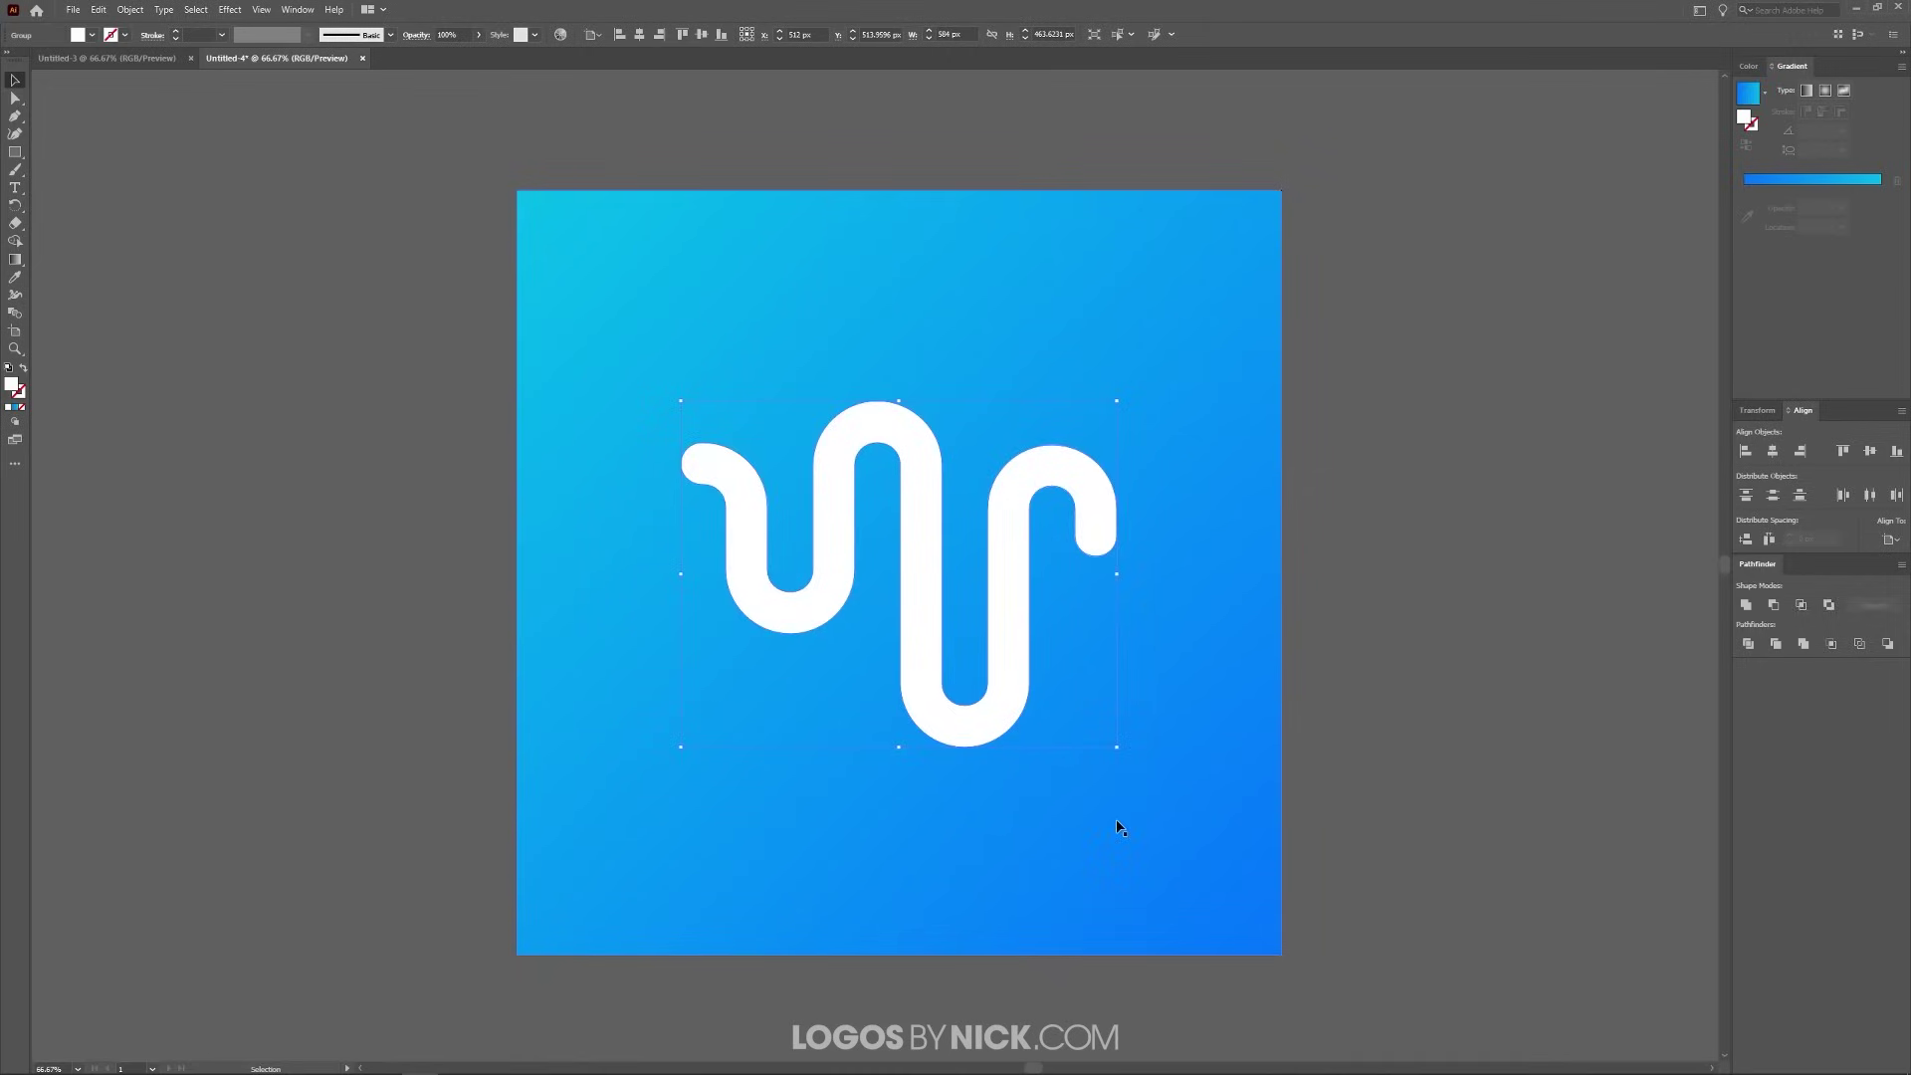
{"action": "left_click_drag", "start_coordinate": [1118, 749], "coordinate": [1145, 768]}
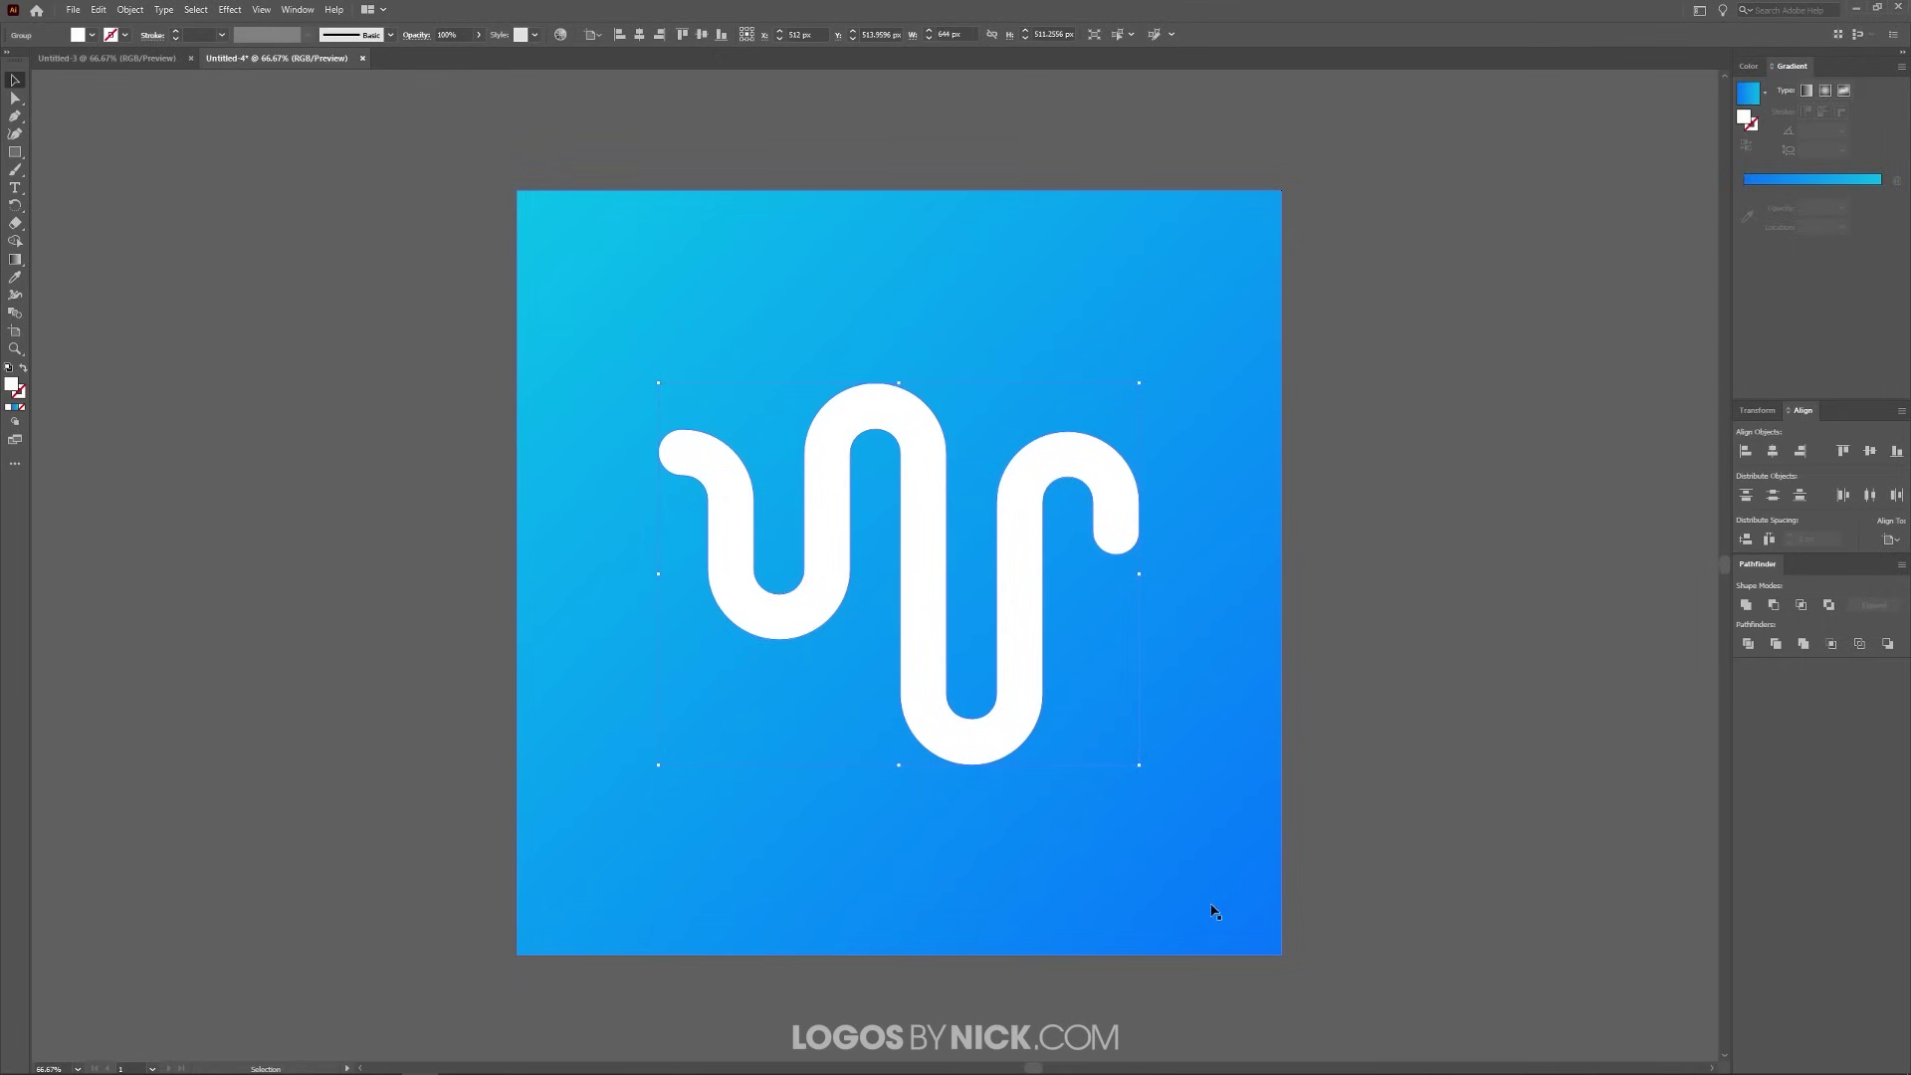
{"action": "left_click_drag", "start_coordinate": [1142, 766], "coordinate": [1259, 860]}
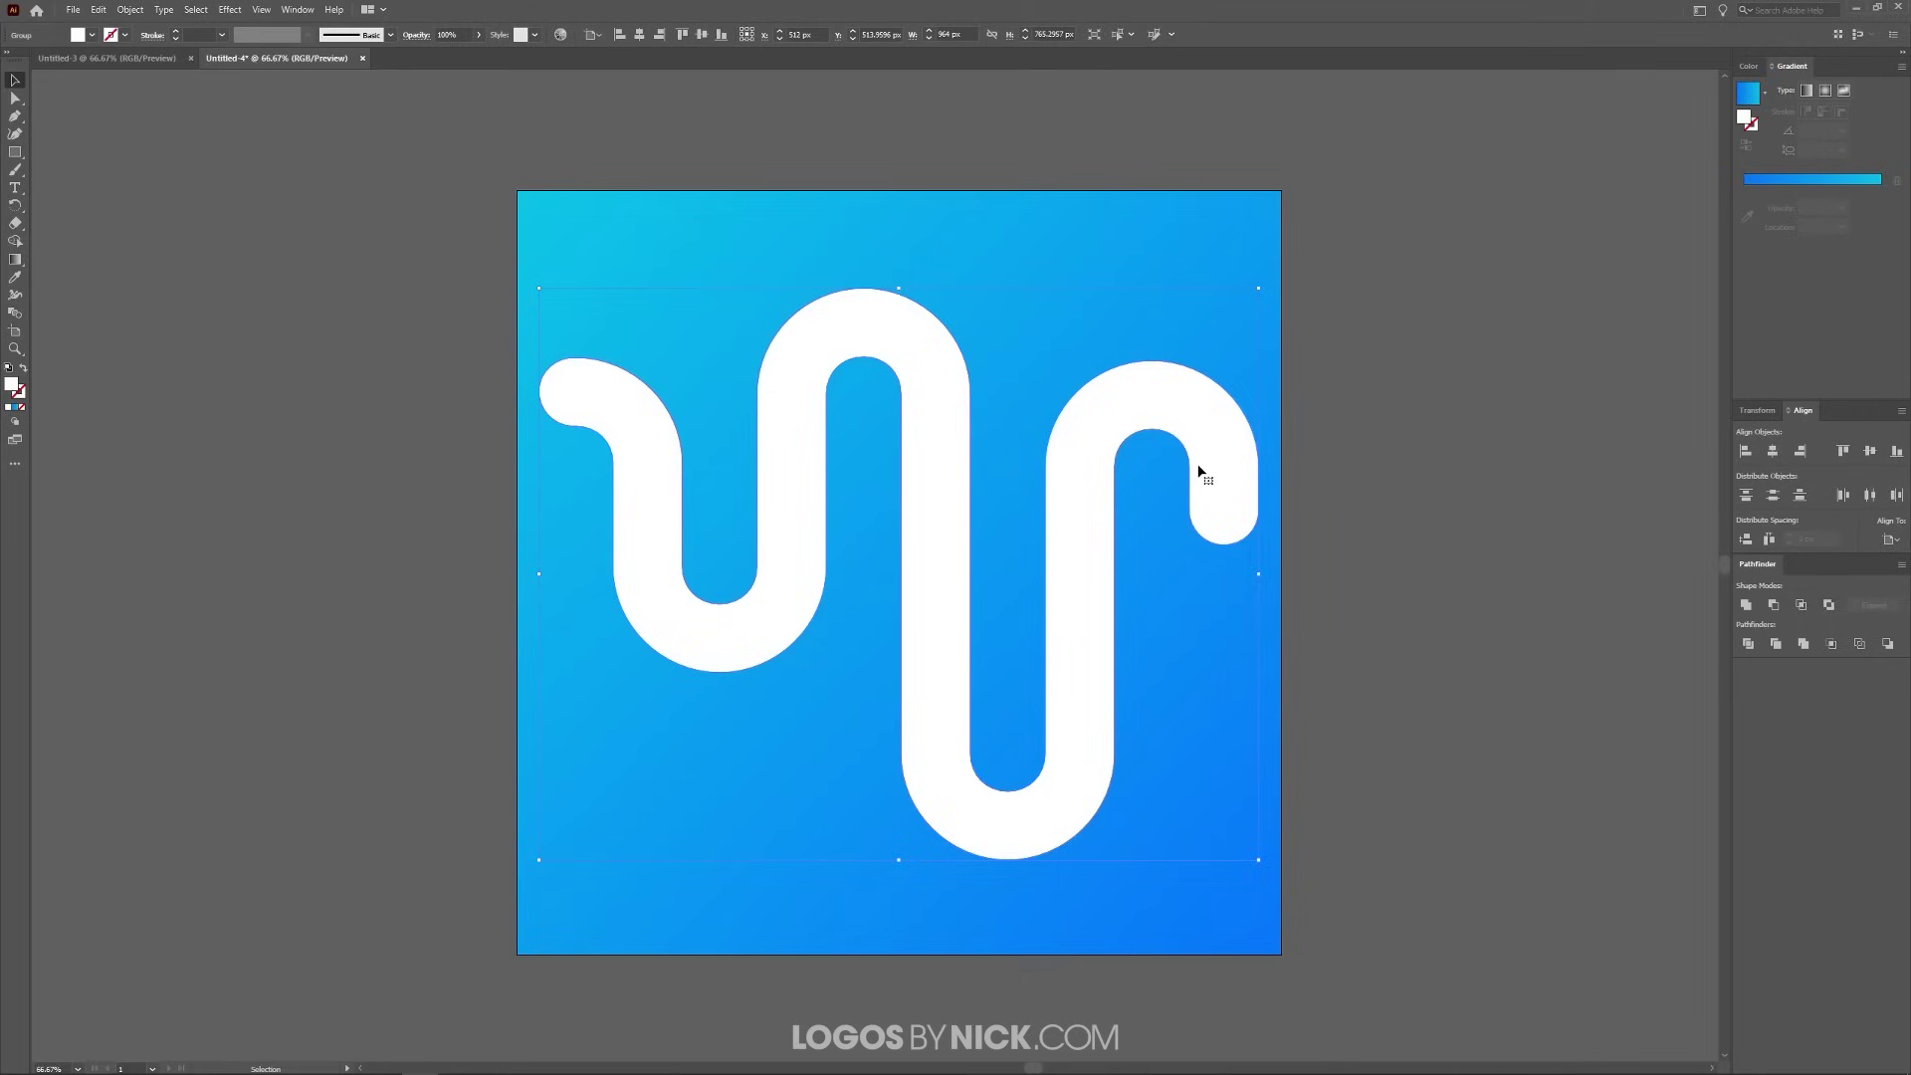
{"action": "key", "text": "ctrl+z"}
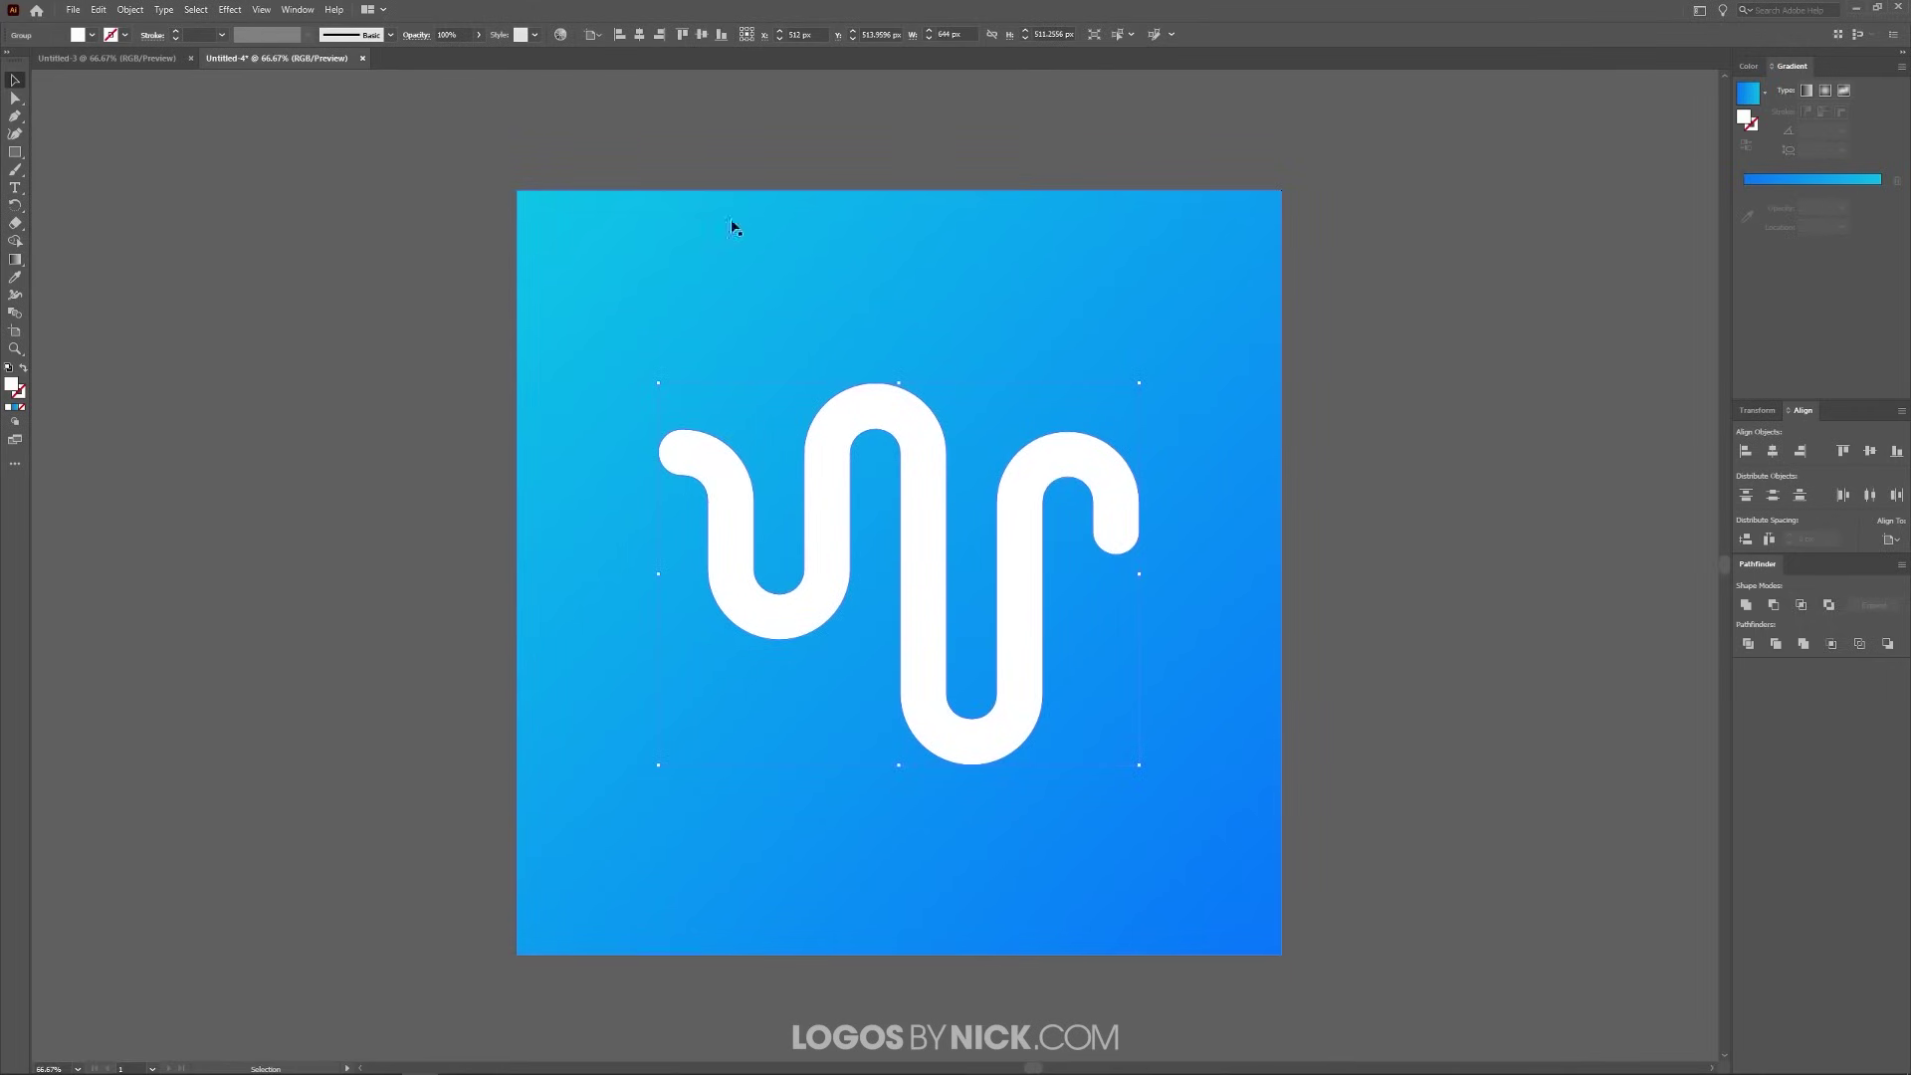
{"action": "left_click", "coordinate": [1469, 544]}
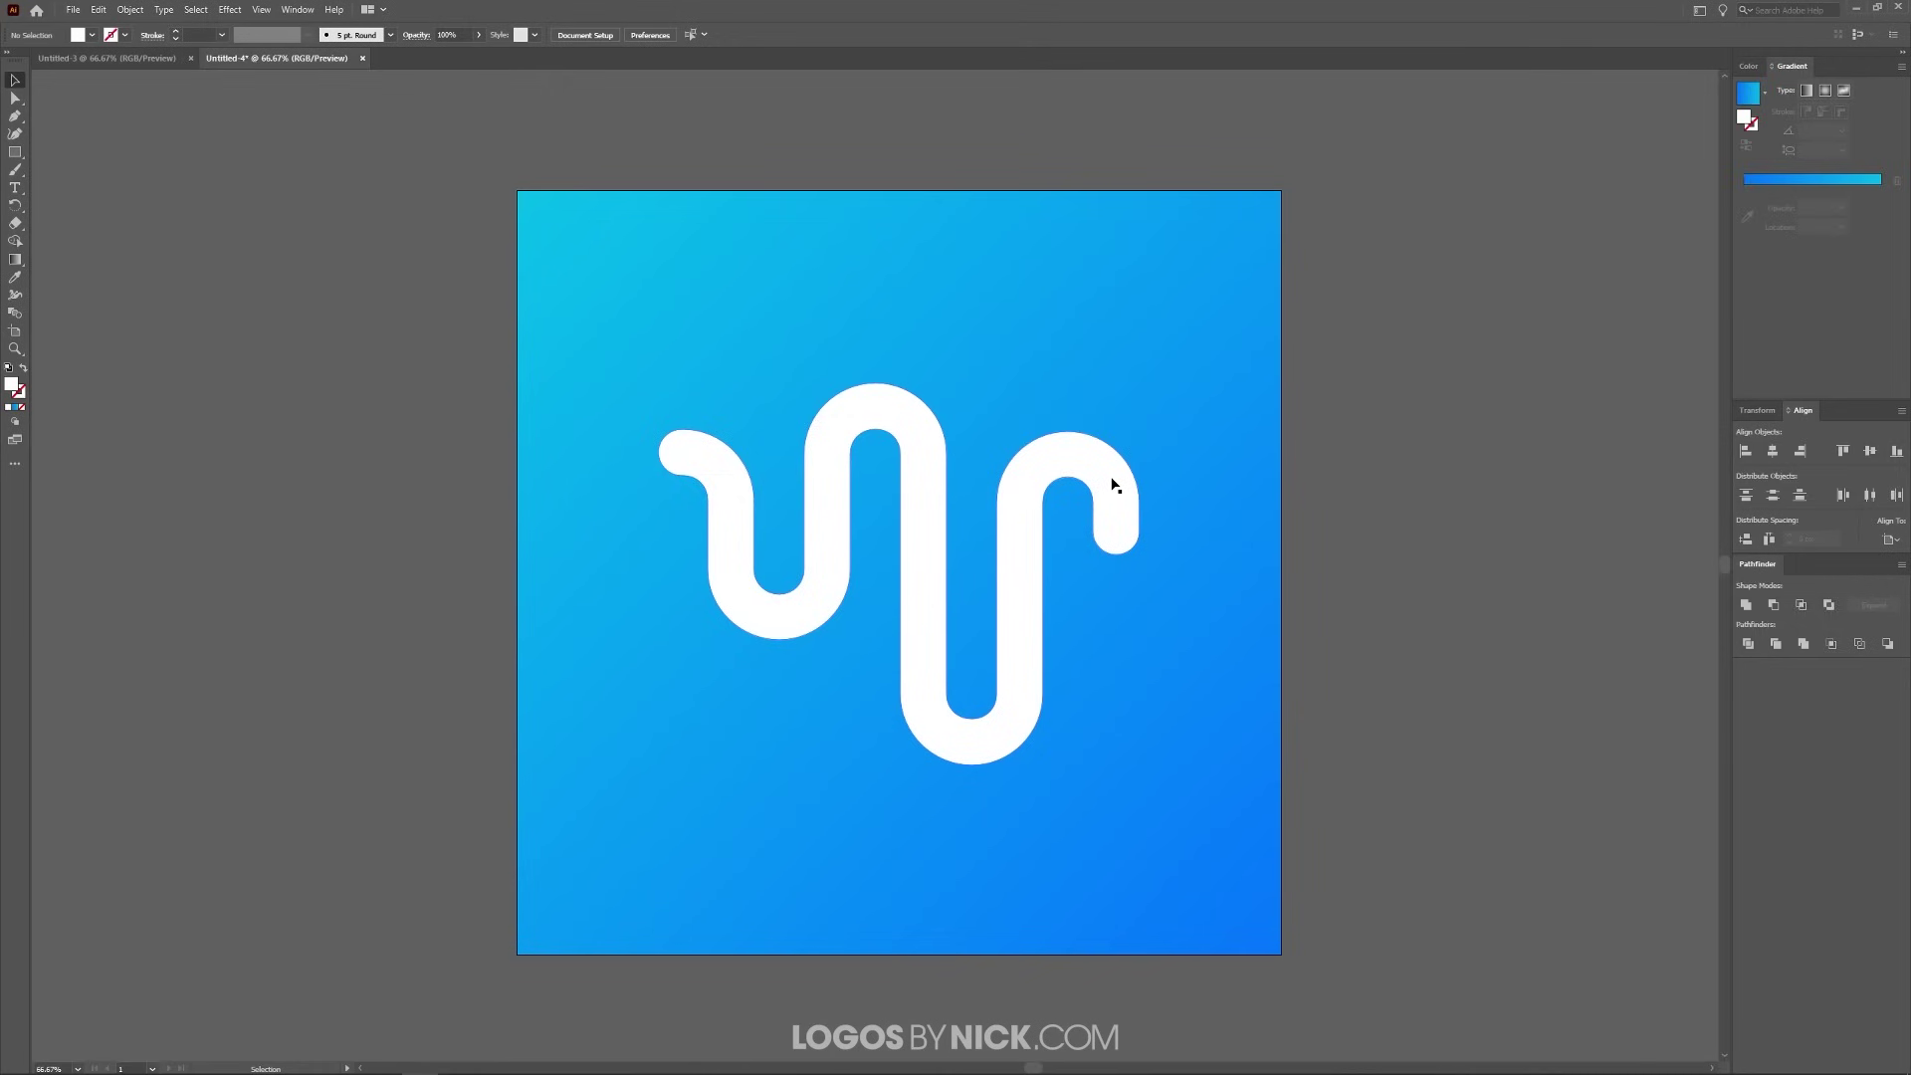
Copy the white logo and paste a duplicate in place exactly over the original.
{"action": "left_click", "coordinate": [910, 448]}
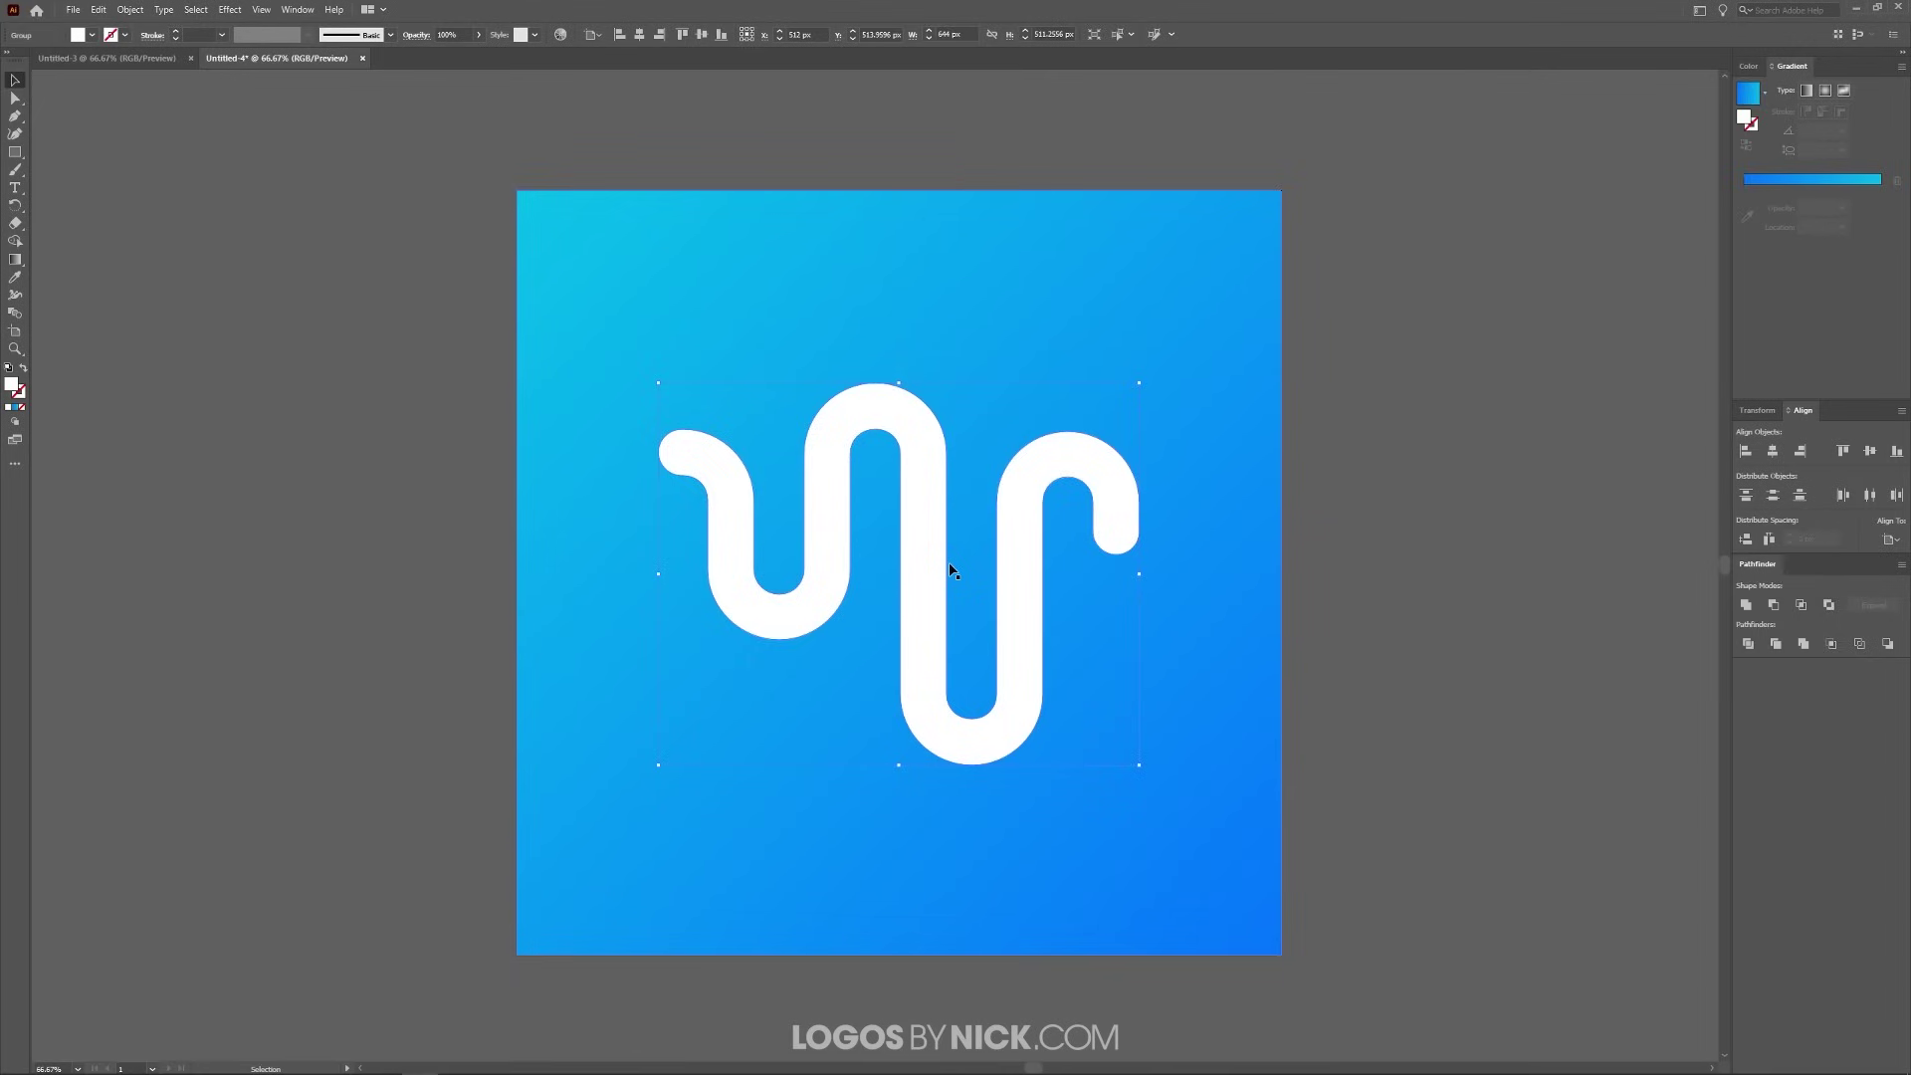
{"action": "scroll", "coordinate": [918, 508], "scroll_direction": "down", "scroll_amount": 1}
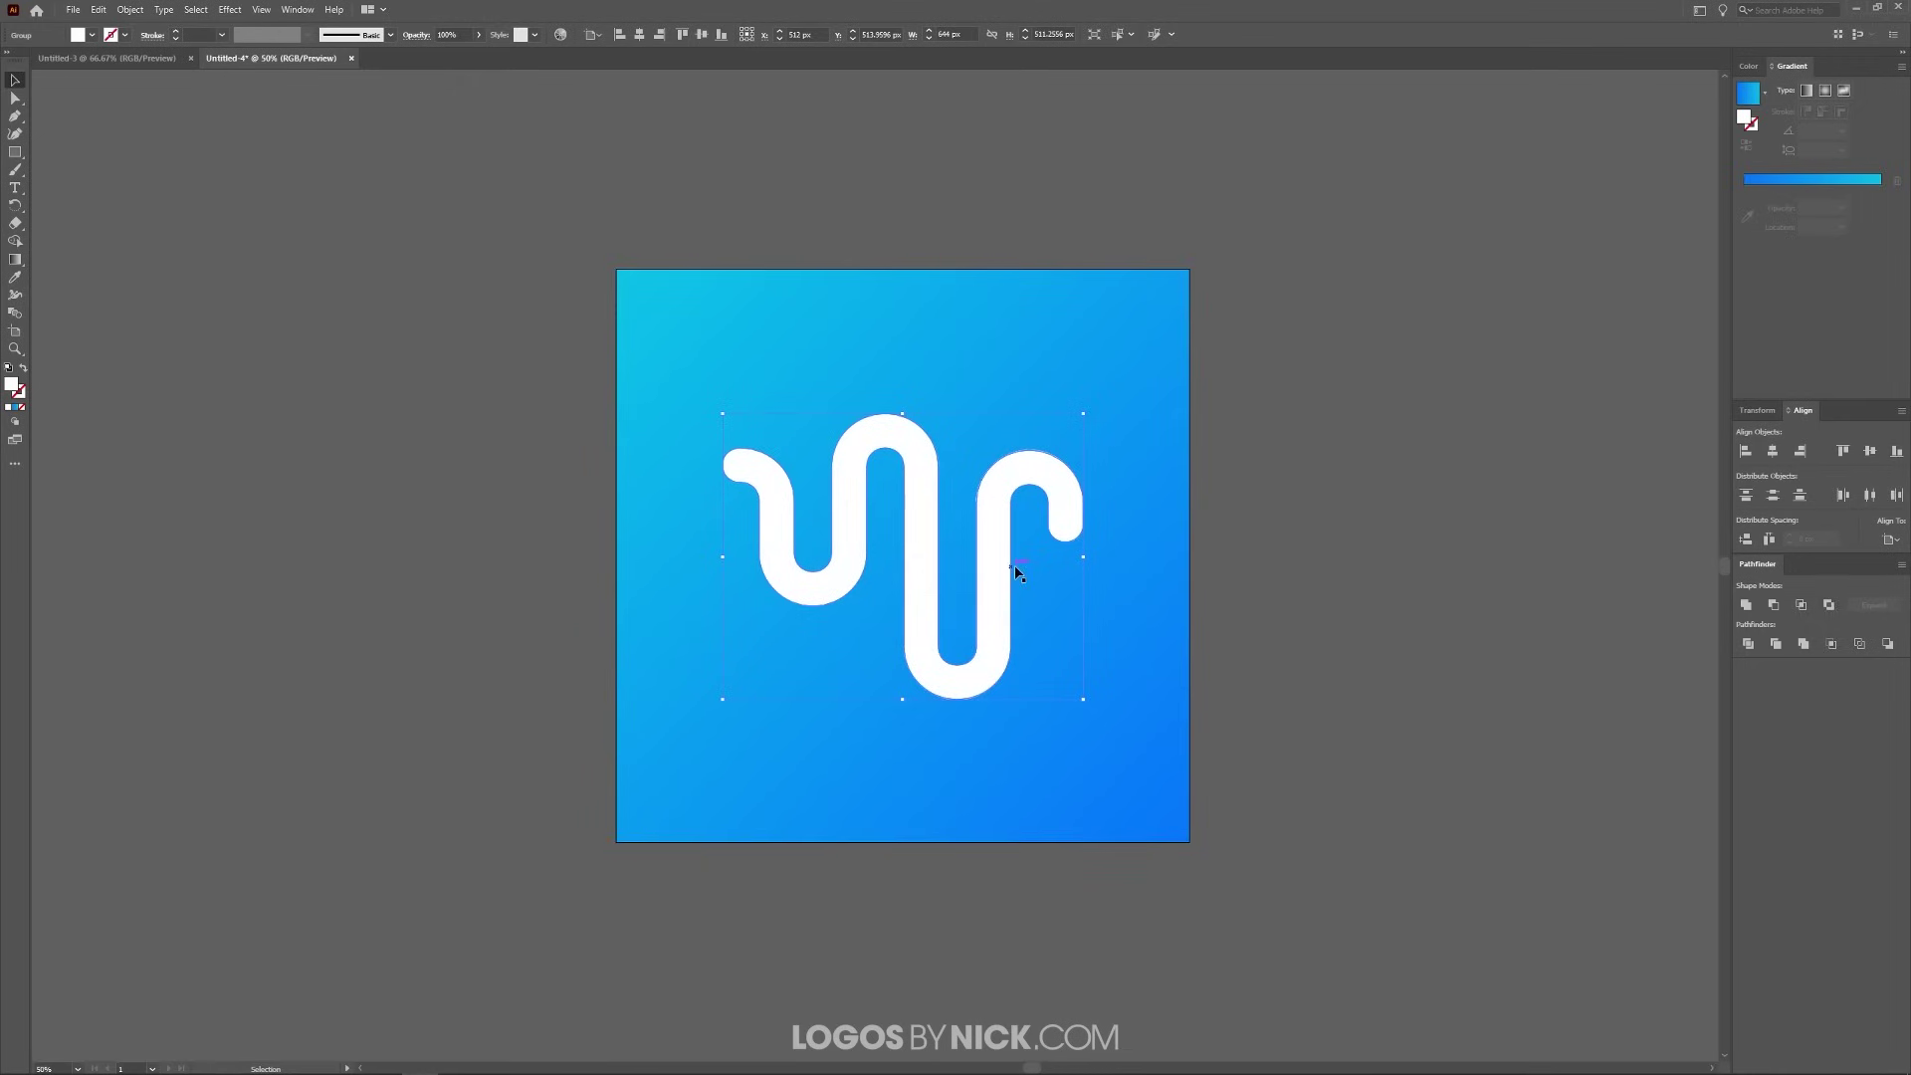
{"action": "scroll", "coordinate": [1352, 647], "scroll_direction": "down", "scroll_amount": 2}
{"action": "right_click", "coordinate": [968, 422]}
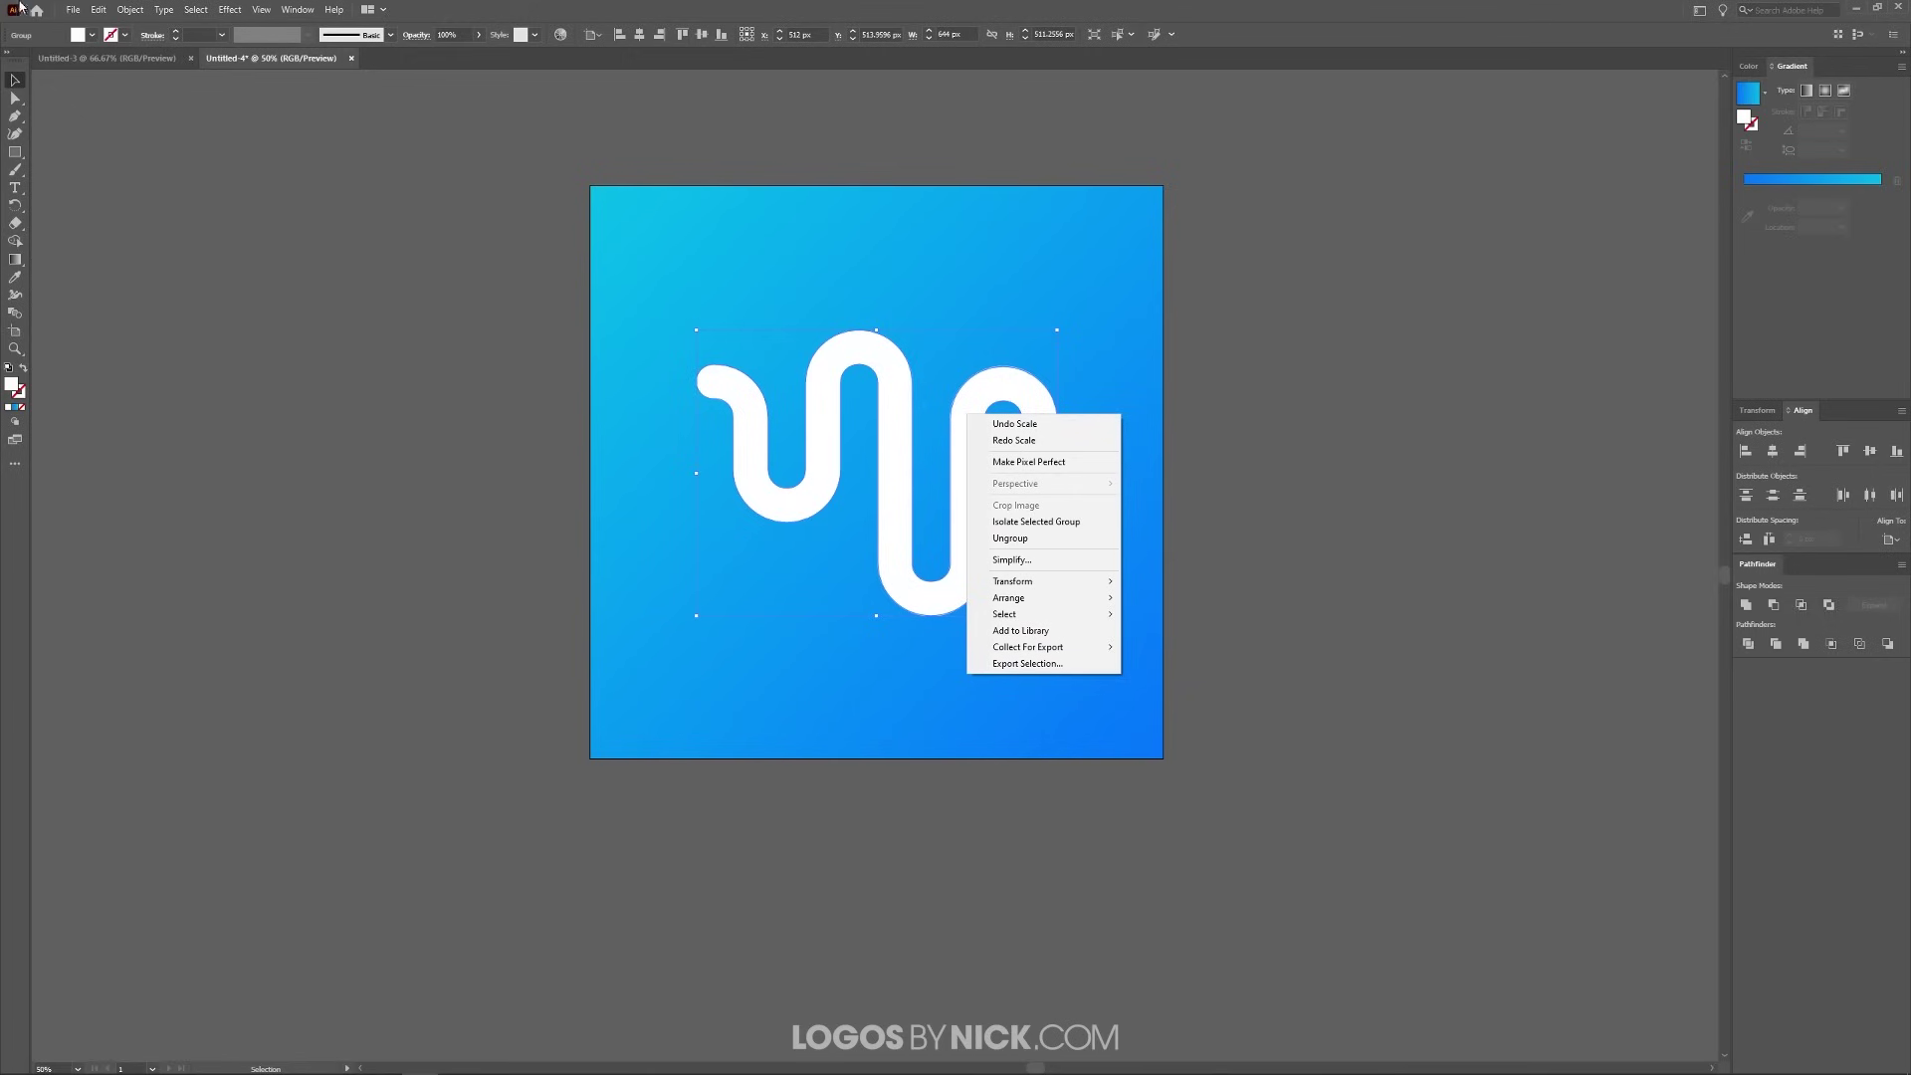
{"action": "left_click", "coordinate": [92, 17]}
{"action": "left_click", "coordinate": [130, 78]}
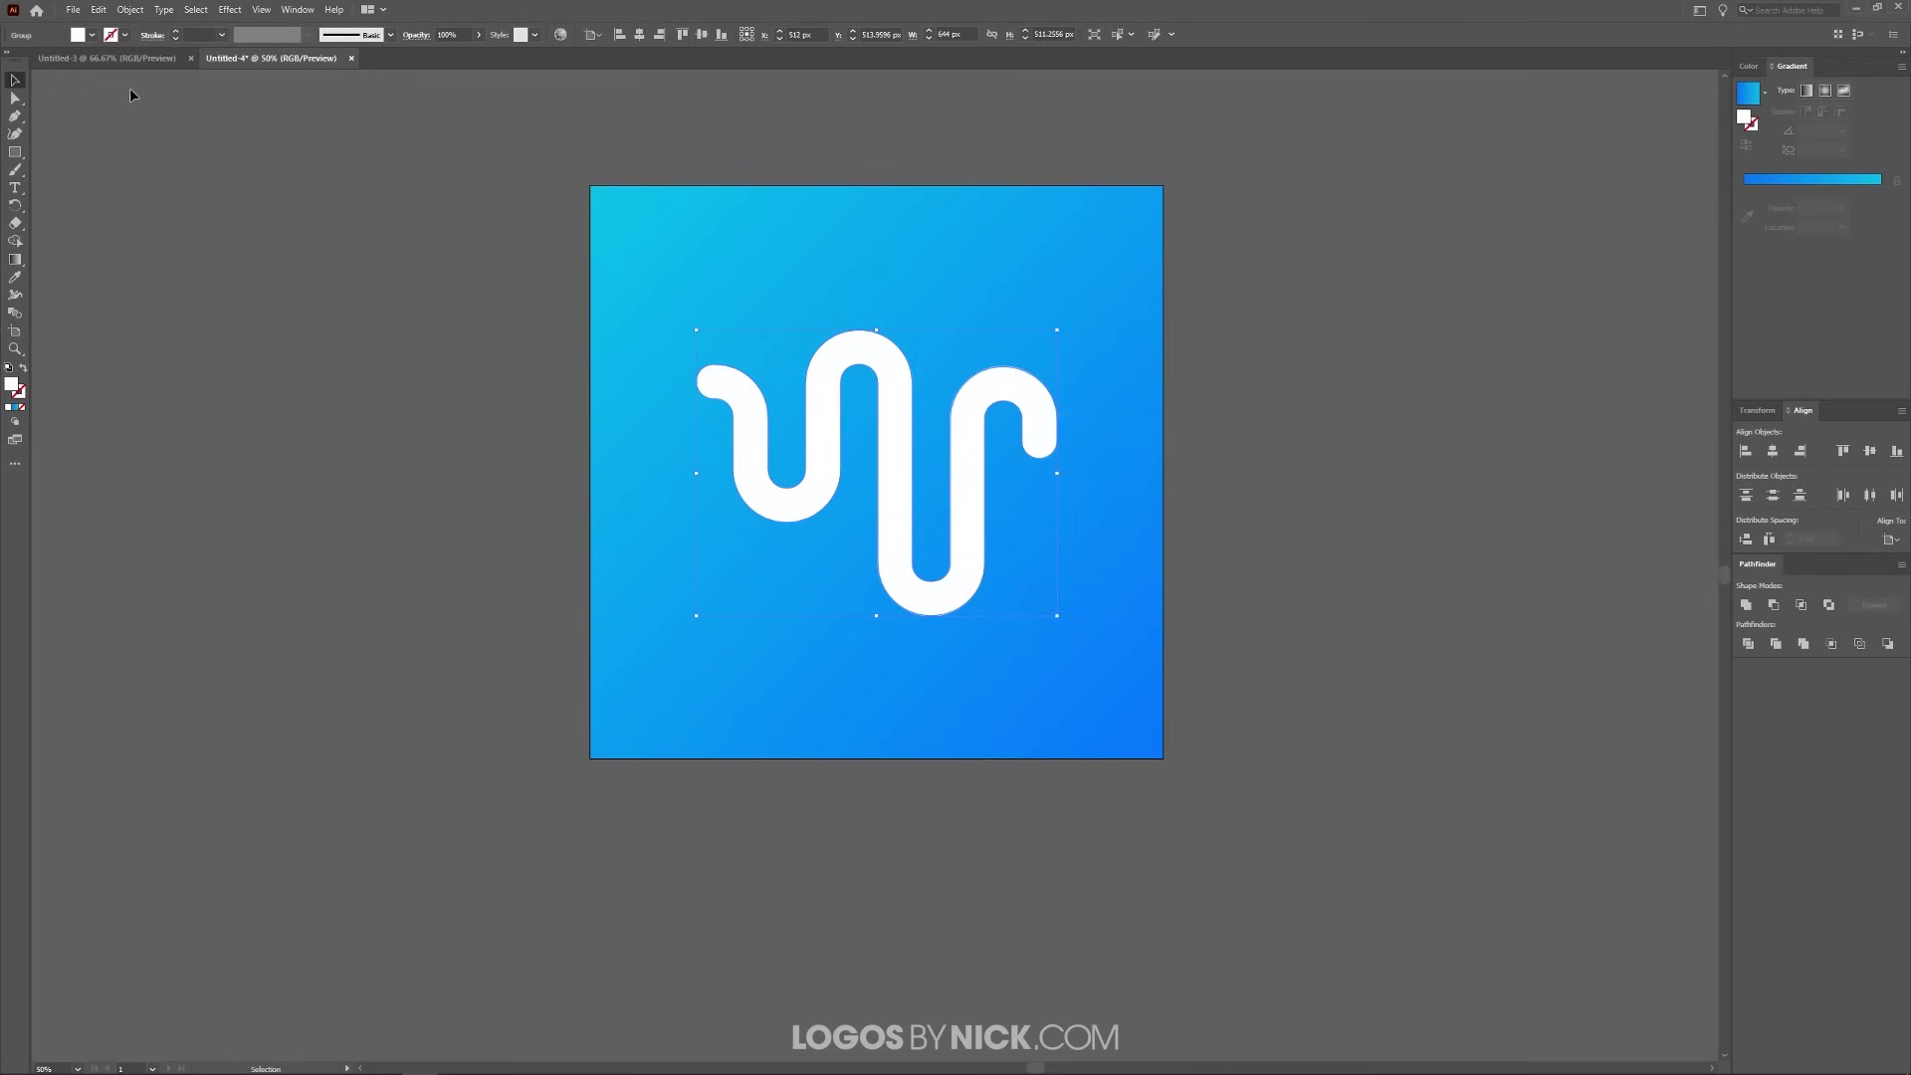
{"action": "left_click", "coordinate": [103, 12]}
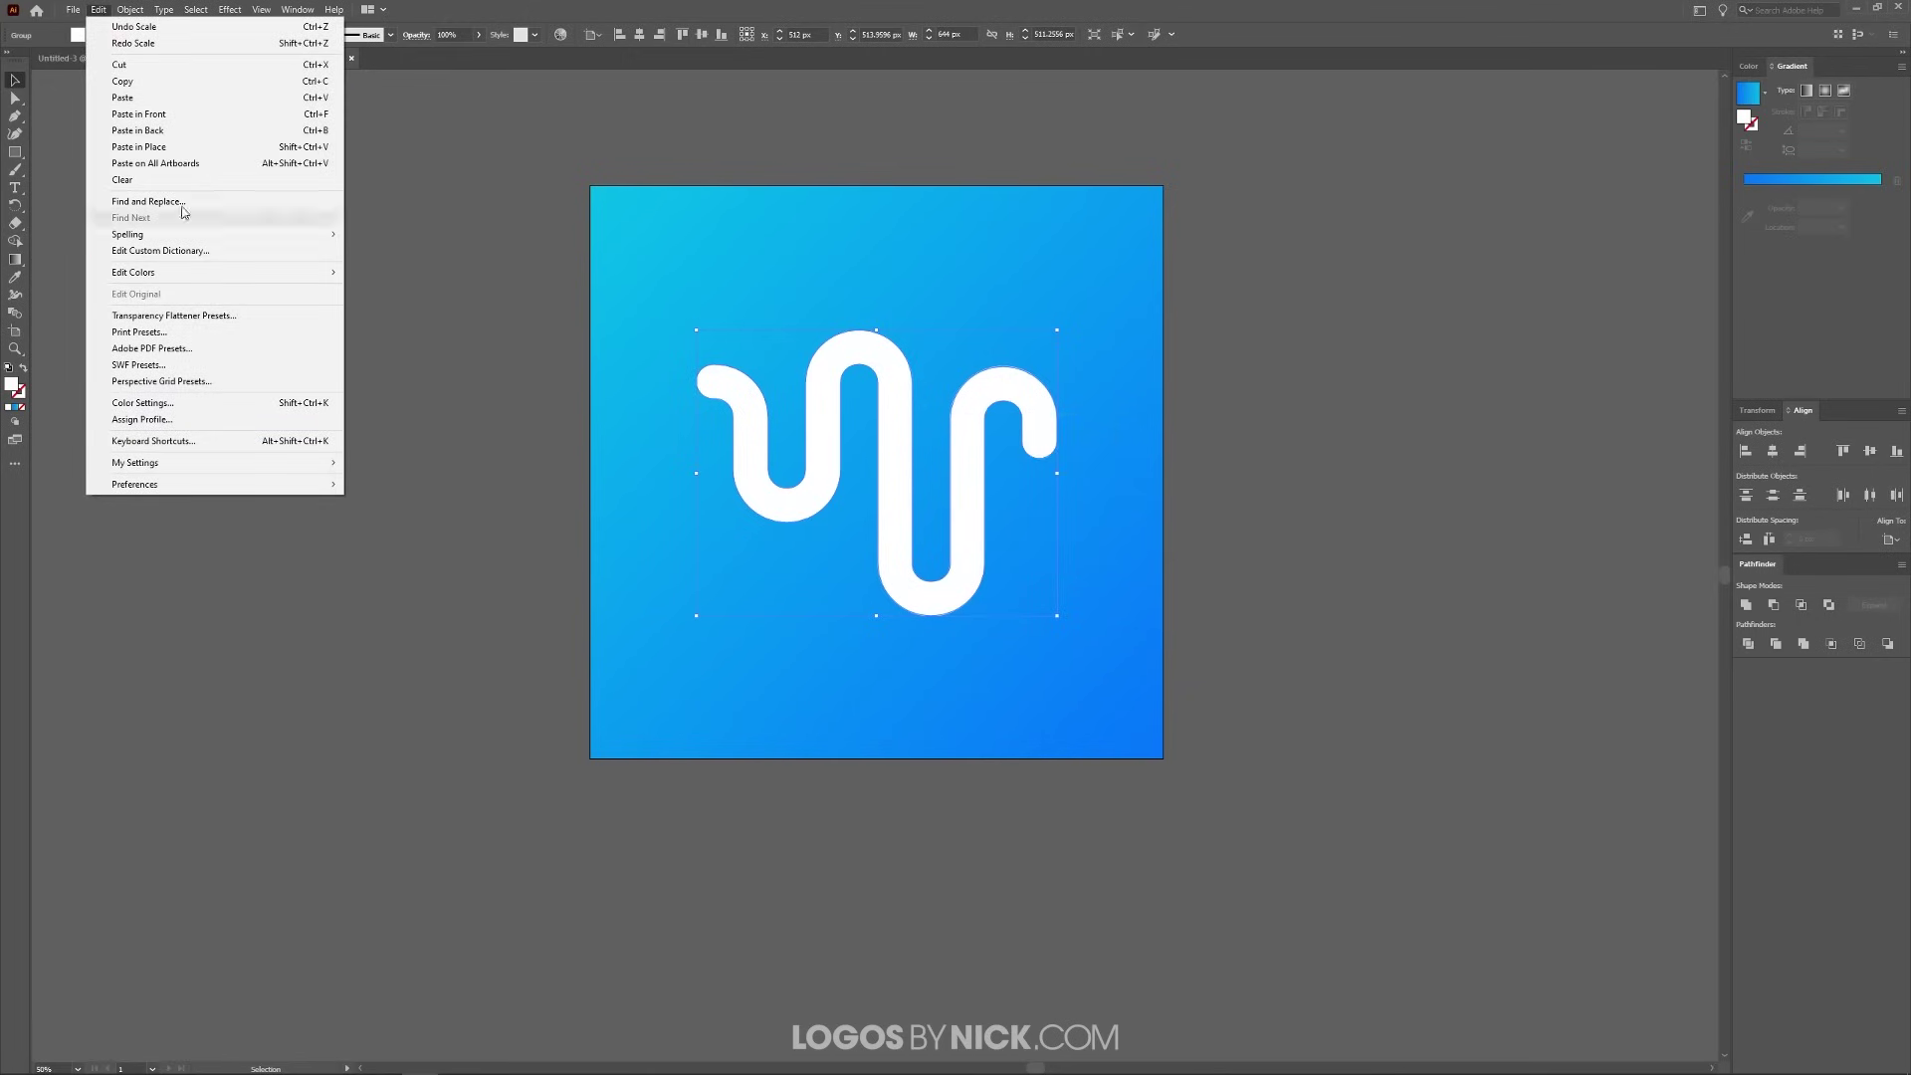
{"action": "left_click", "coordinate": [197, 148]}
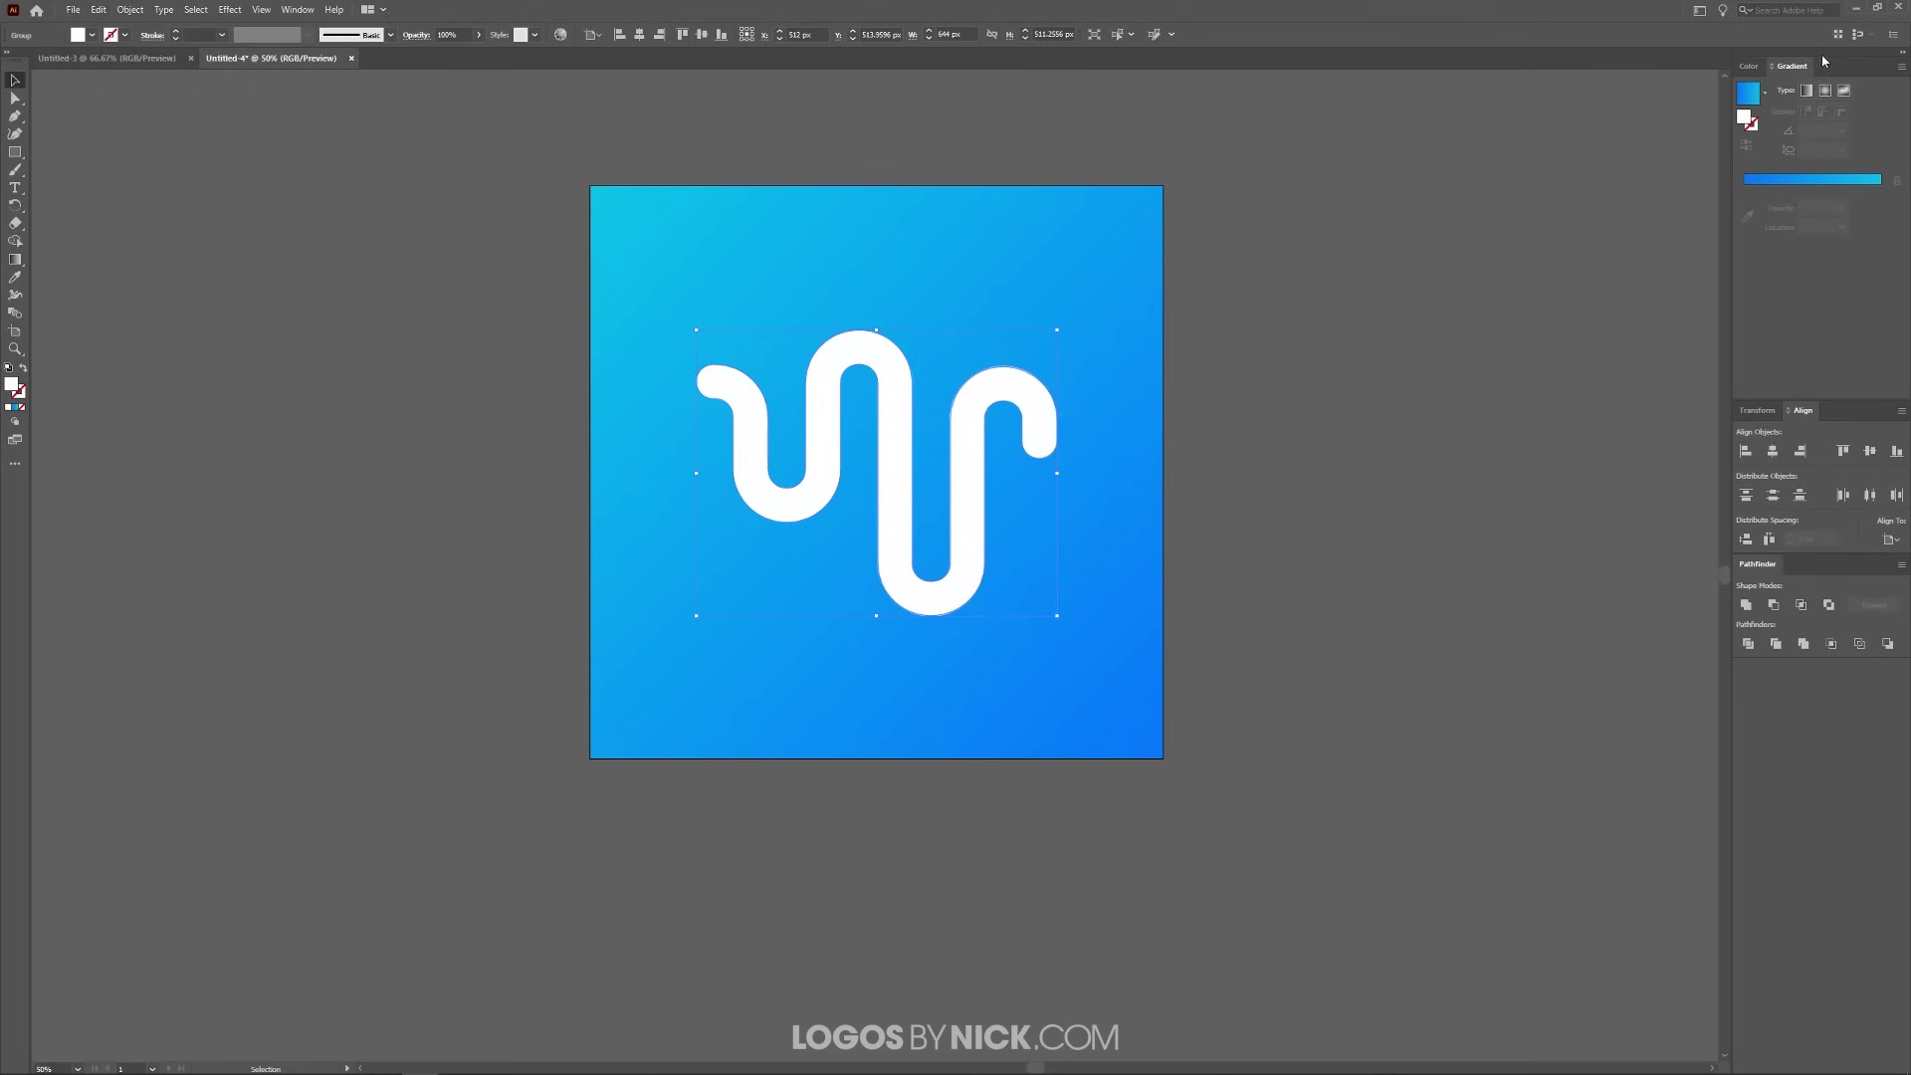
Color the logo's top copy black and duplicate it diagonally down to the right, beyond the artboard's lower-right corner.
{"action": "left_click", "coordinate": [1745, 76]}
{"action": "left_click", "coordinate": [1751, 167]}
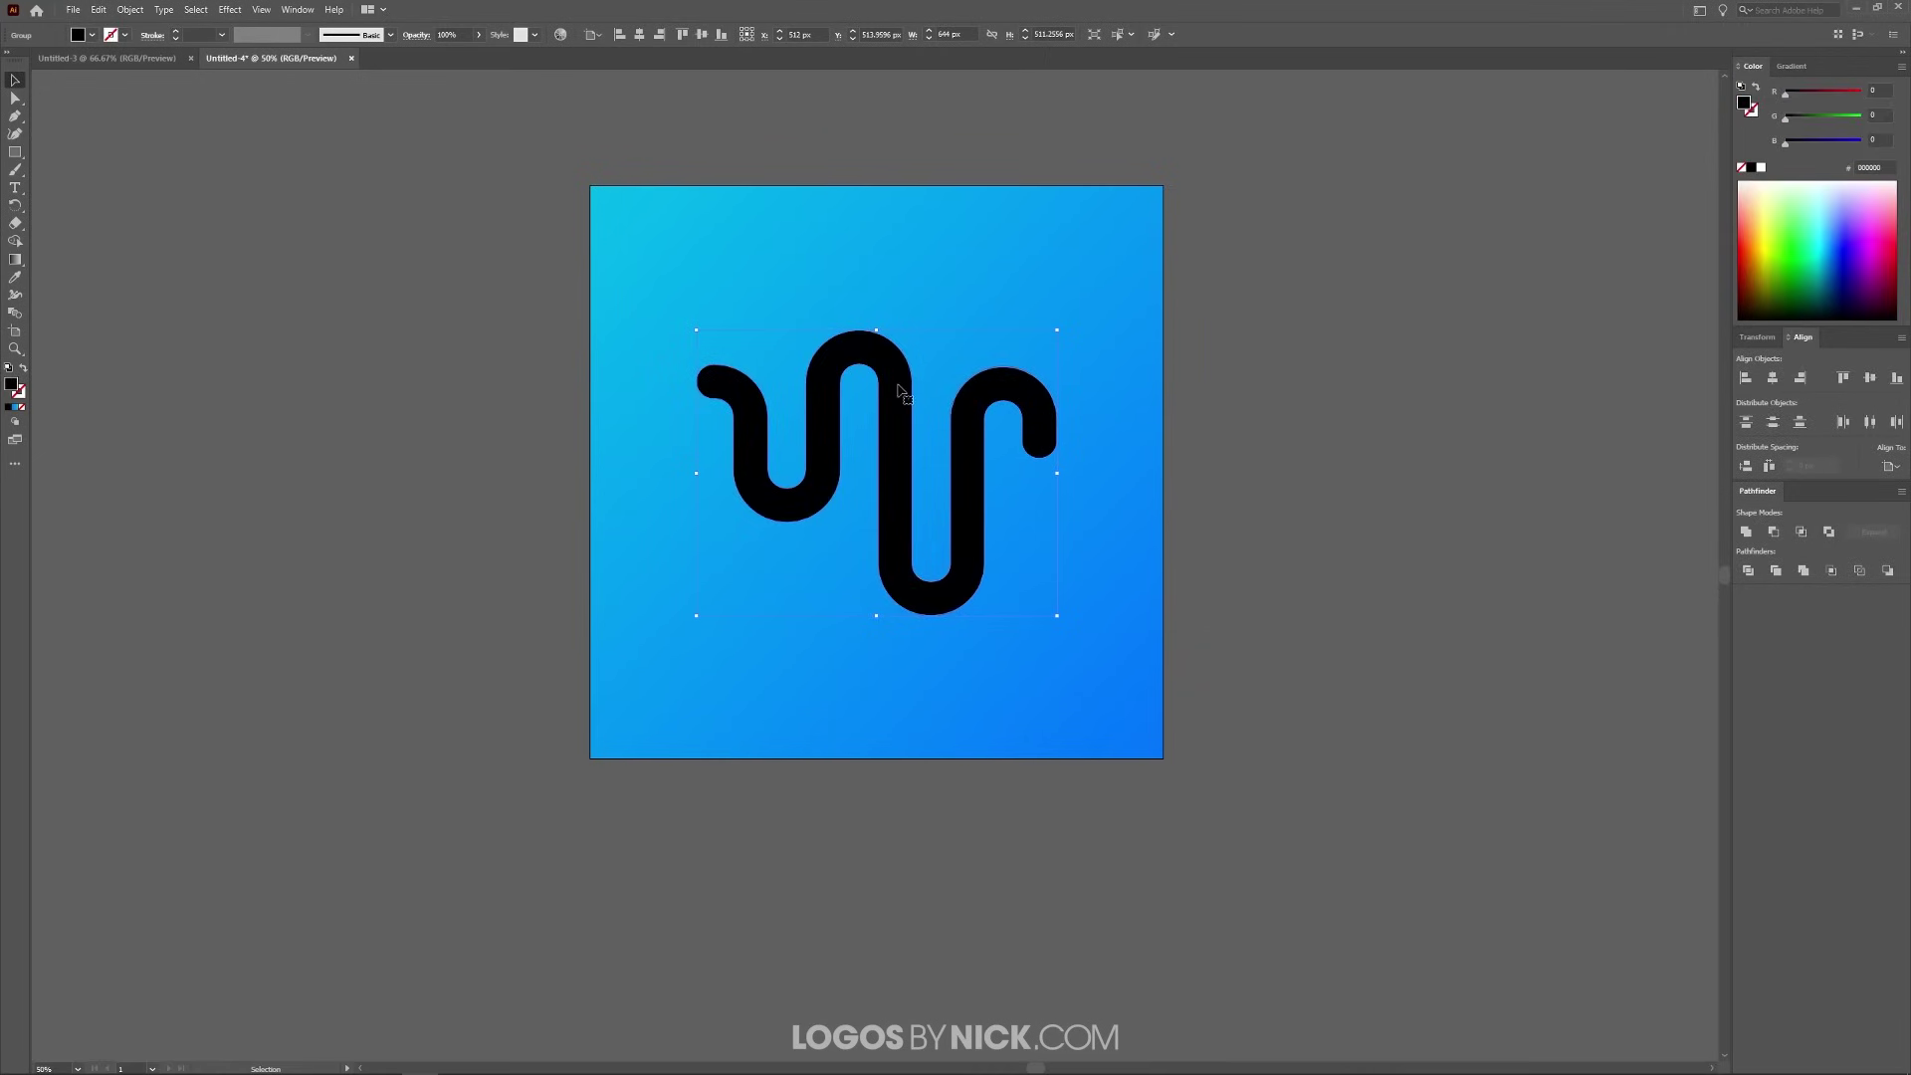
{"action": "left_click_drag", "start_coordinate": [899, 390], "coordinate": [1328, 838]}
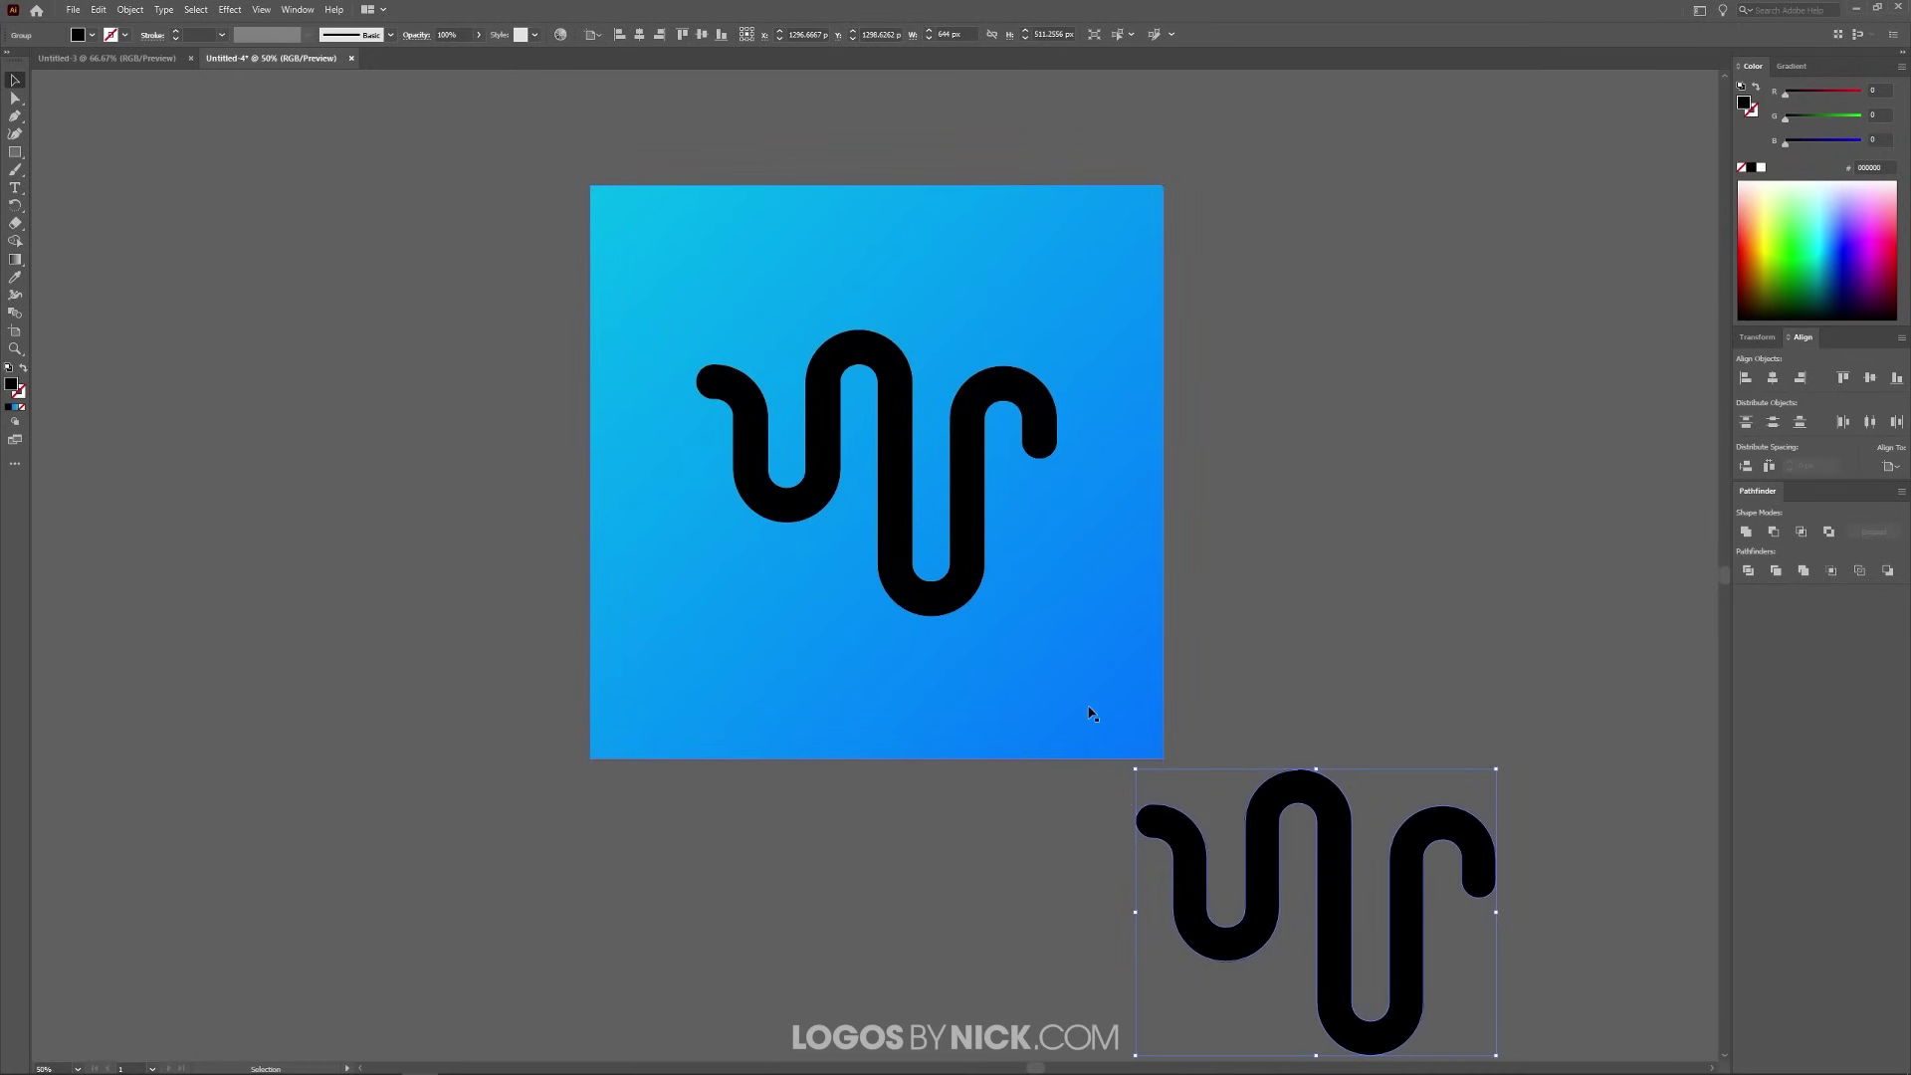
Select both black logos and set the blend options to Specified Distance spacing with a value of 0.
{"action": "left_click", "coordinate": [972, 499], "text": "shift"}
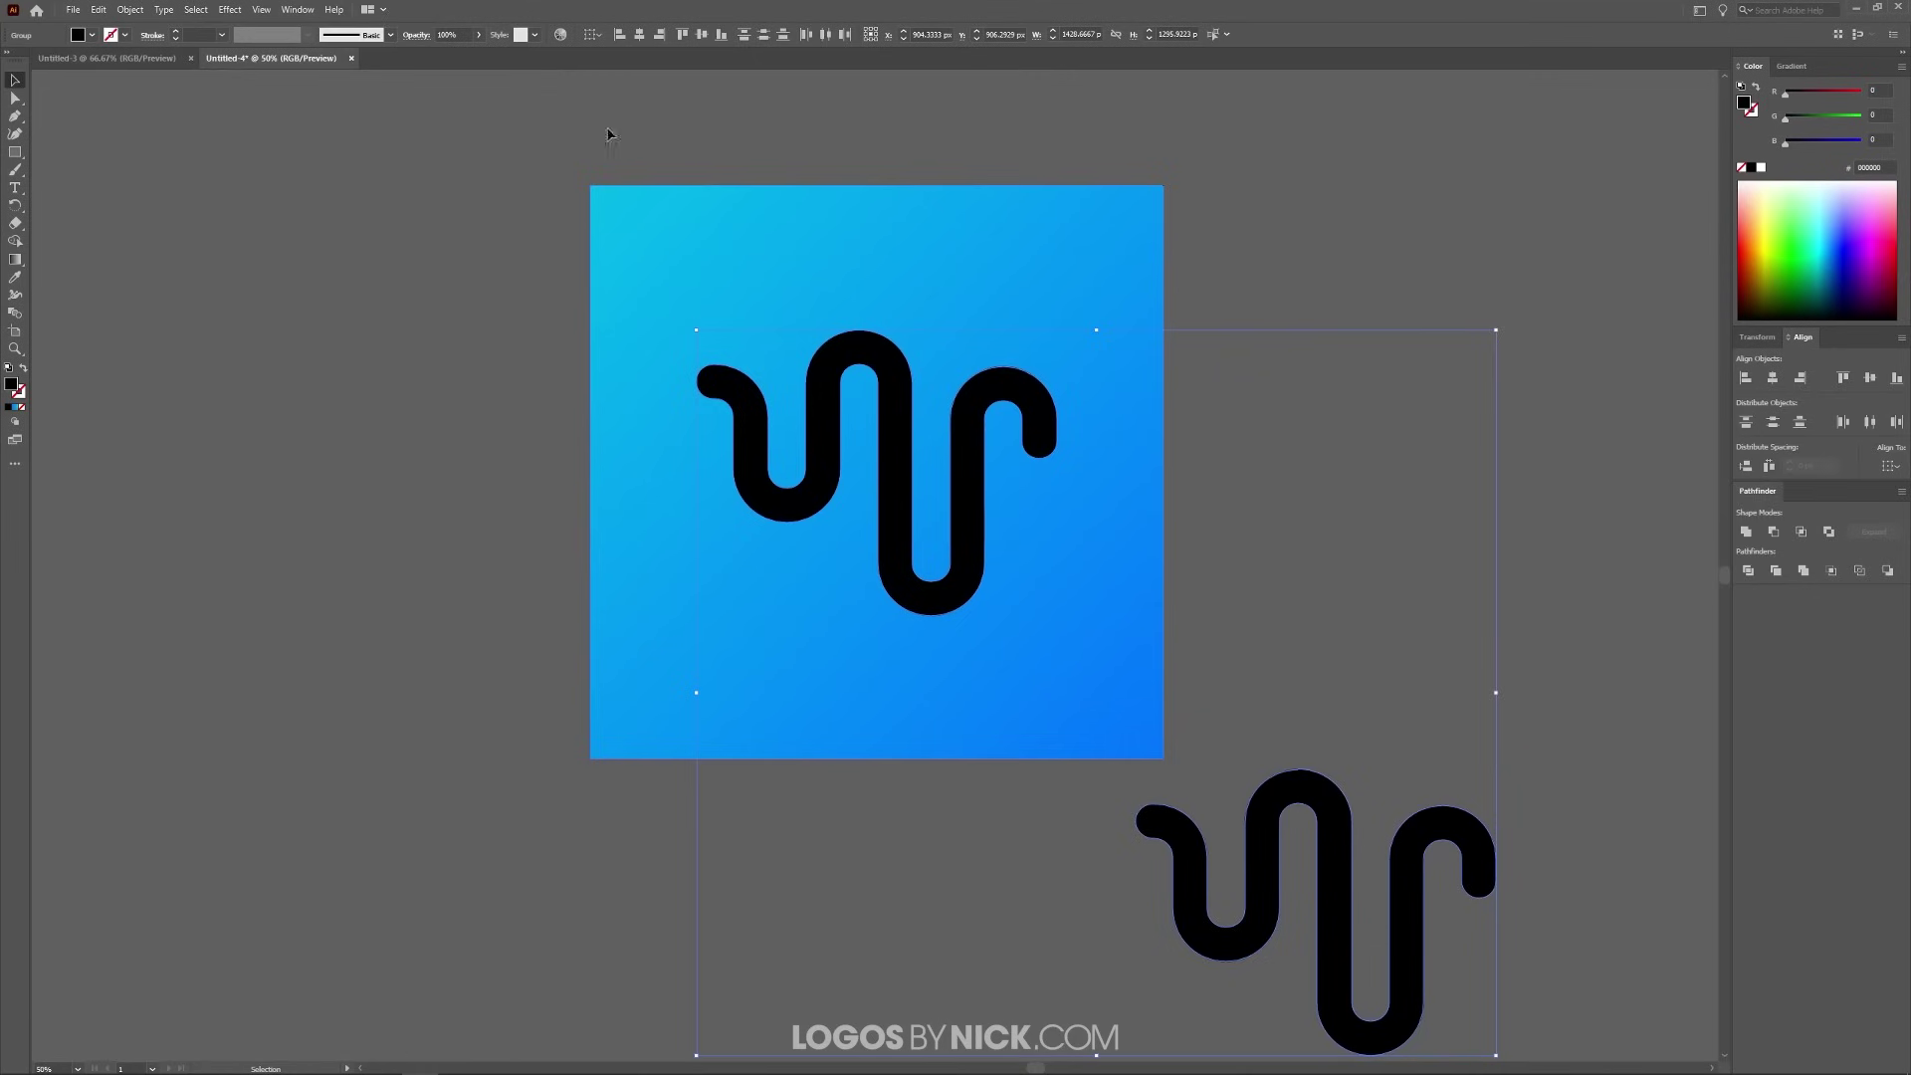
{"action": "left_click", "coordinate": [130, 10]}
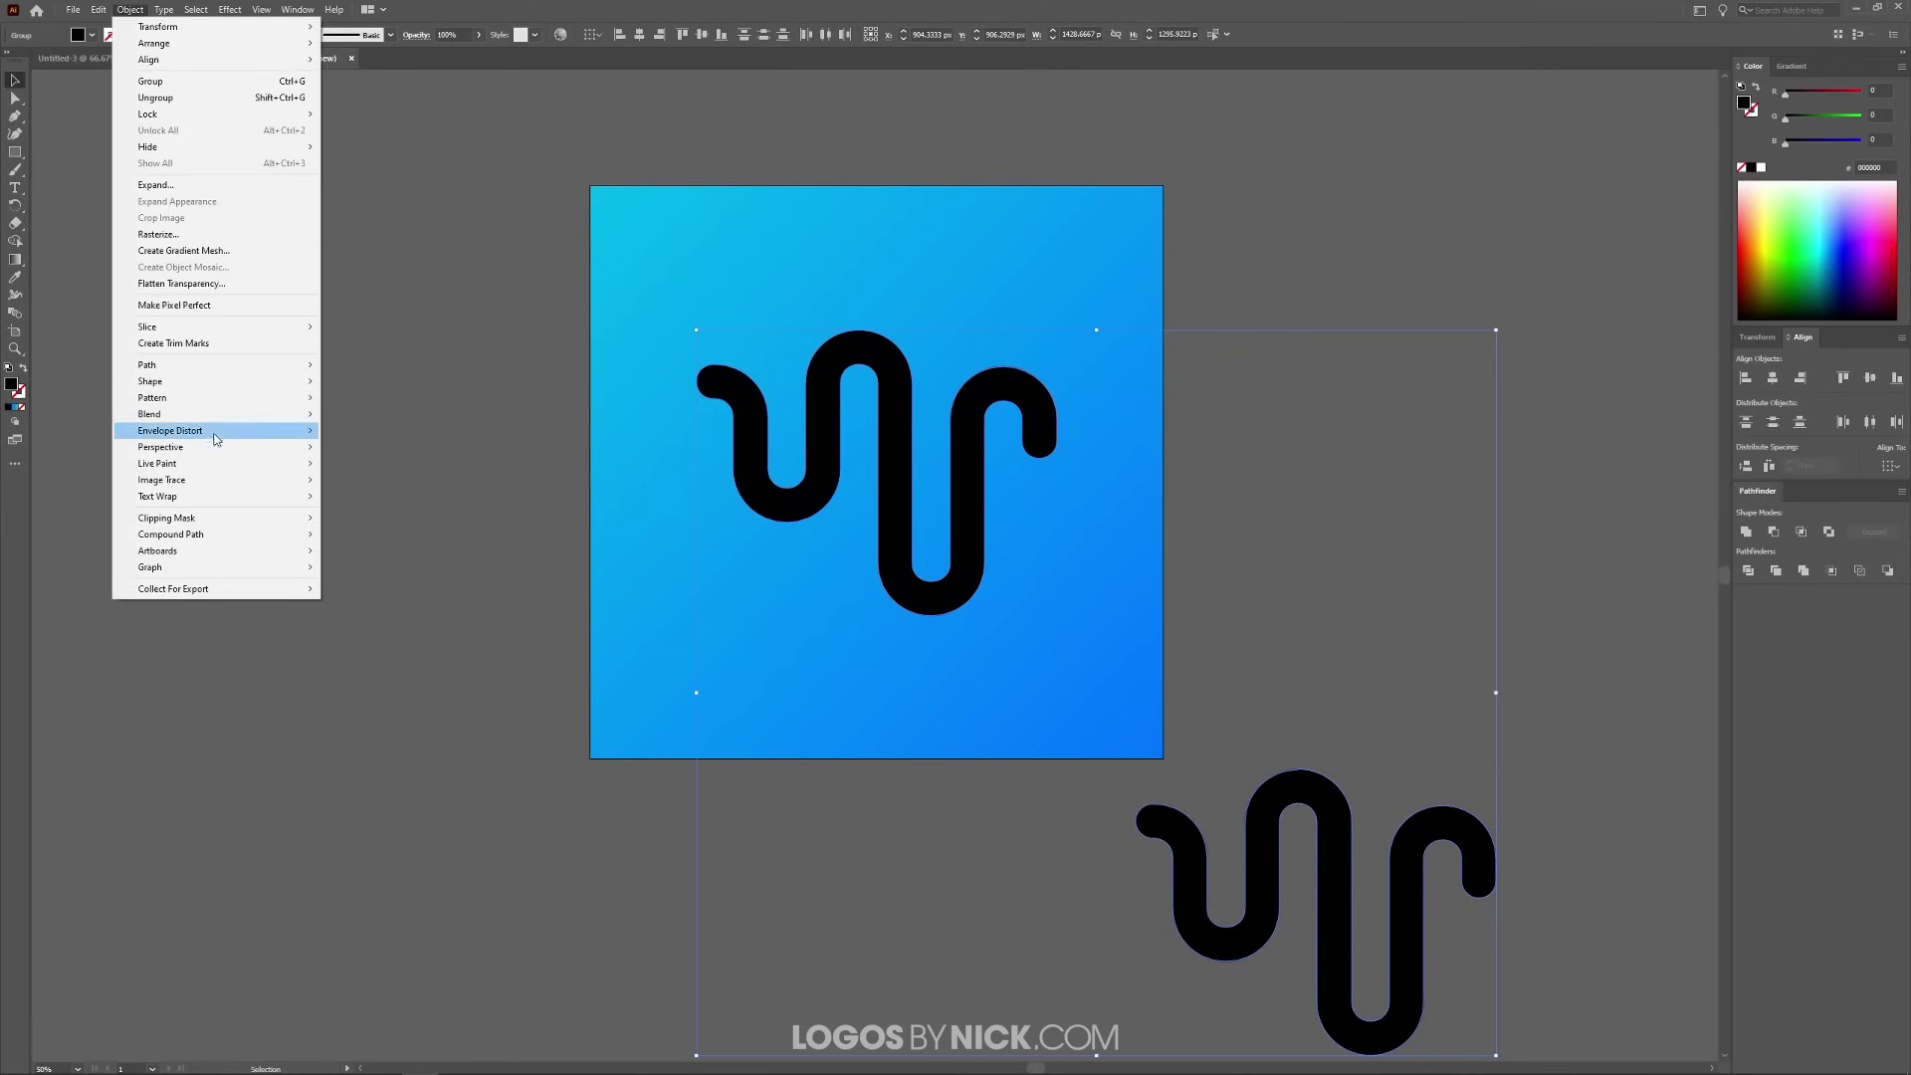
{"action": "mouse_move", "coordinate": [215, 414]}
{"action": "left_click", "coordinate": [398, 452]}
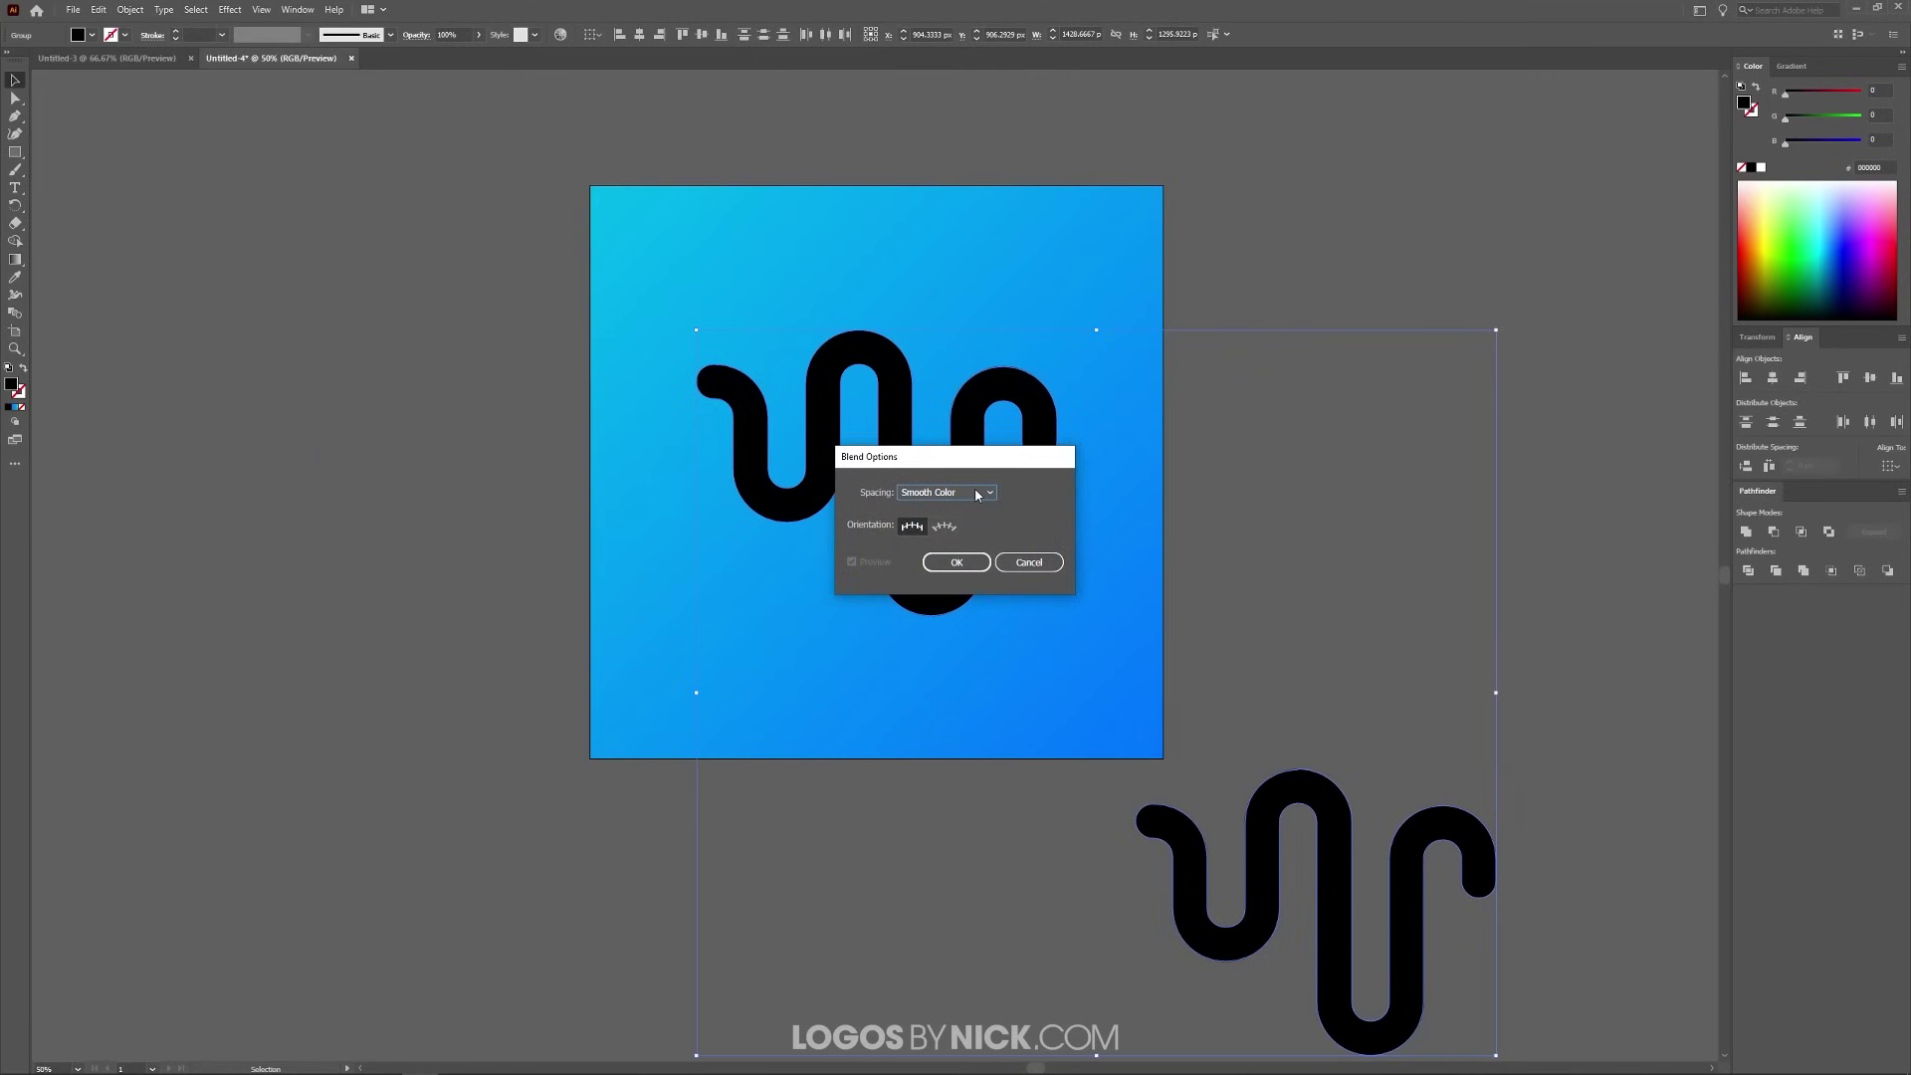
{"action": "left_click", "coordinate": [974, 493]}
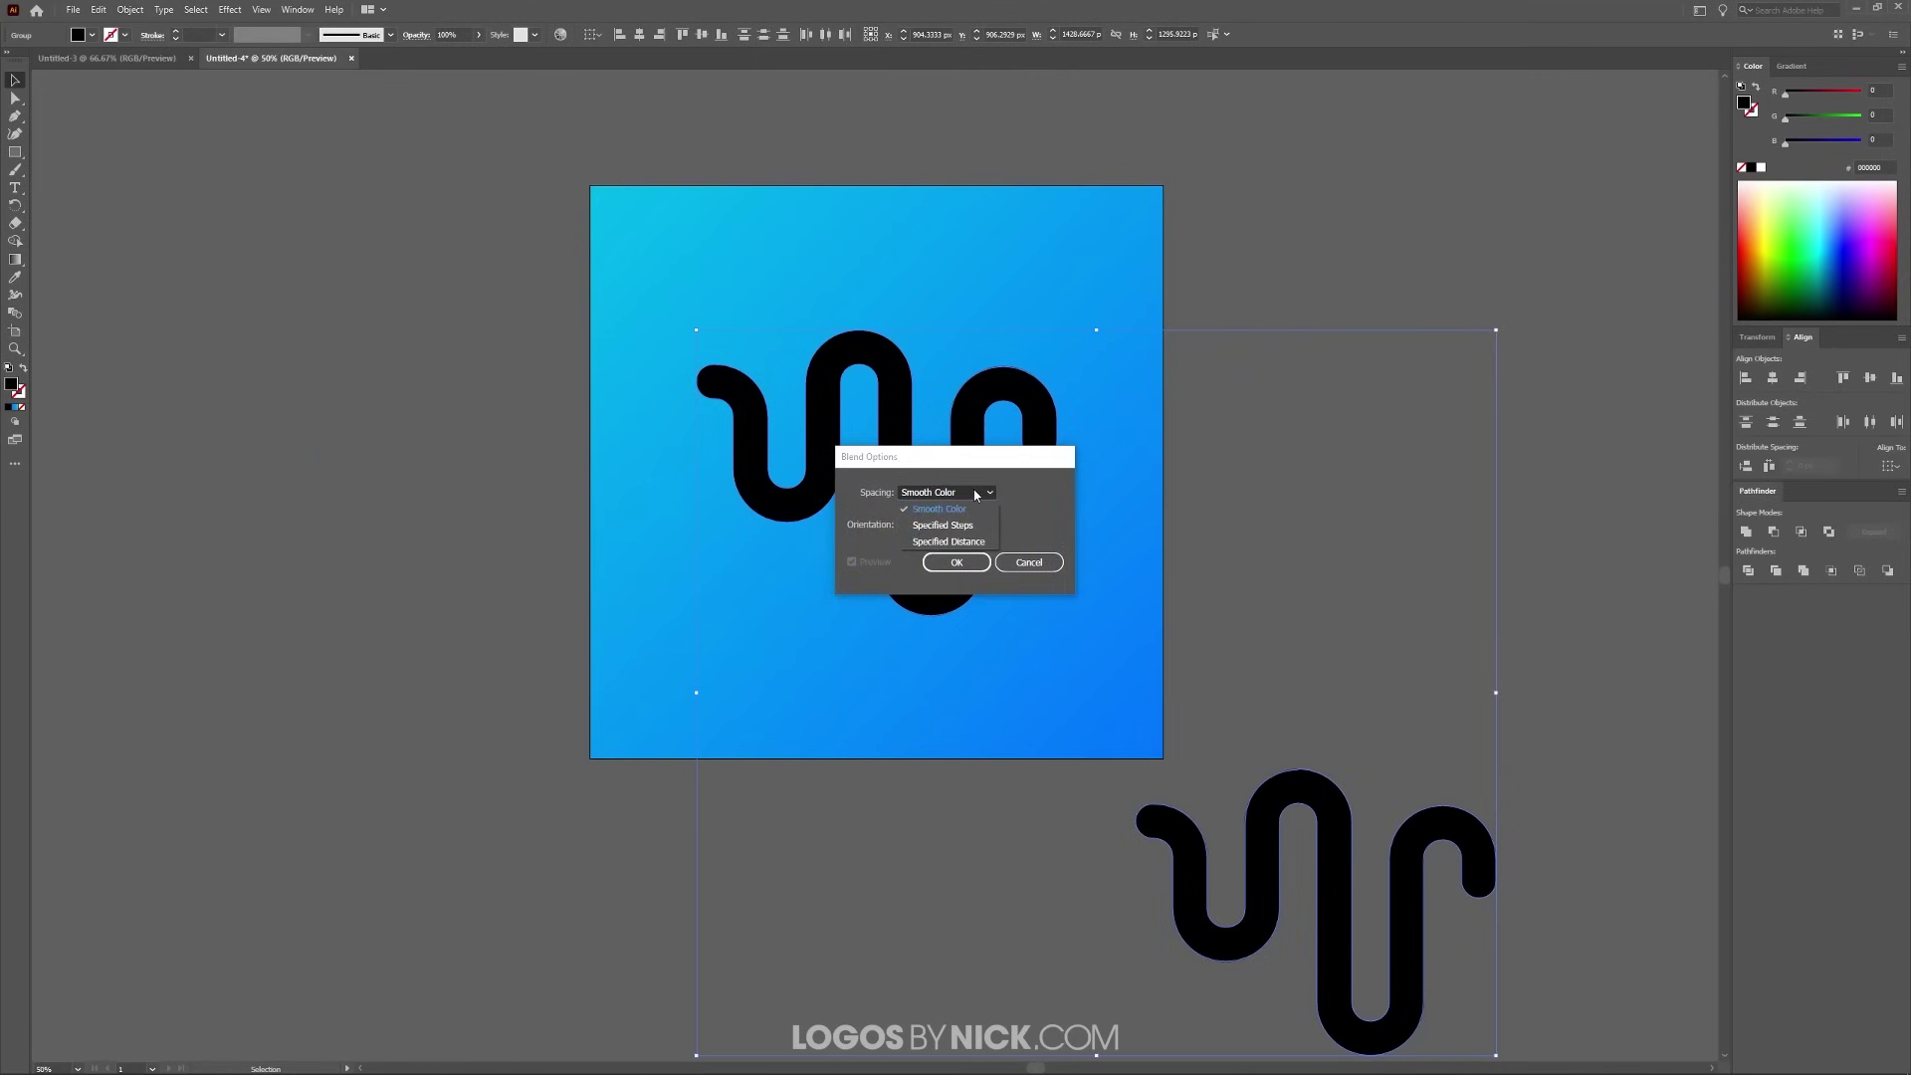
{"action": "left_click", "coordinate": [948, 542]}
{"action": "type", "text": "0"}
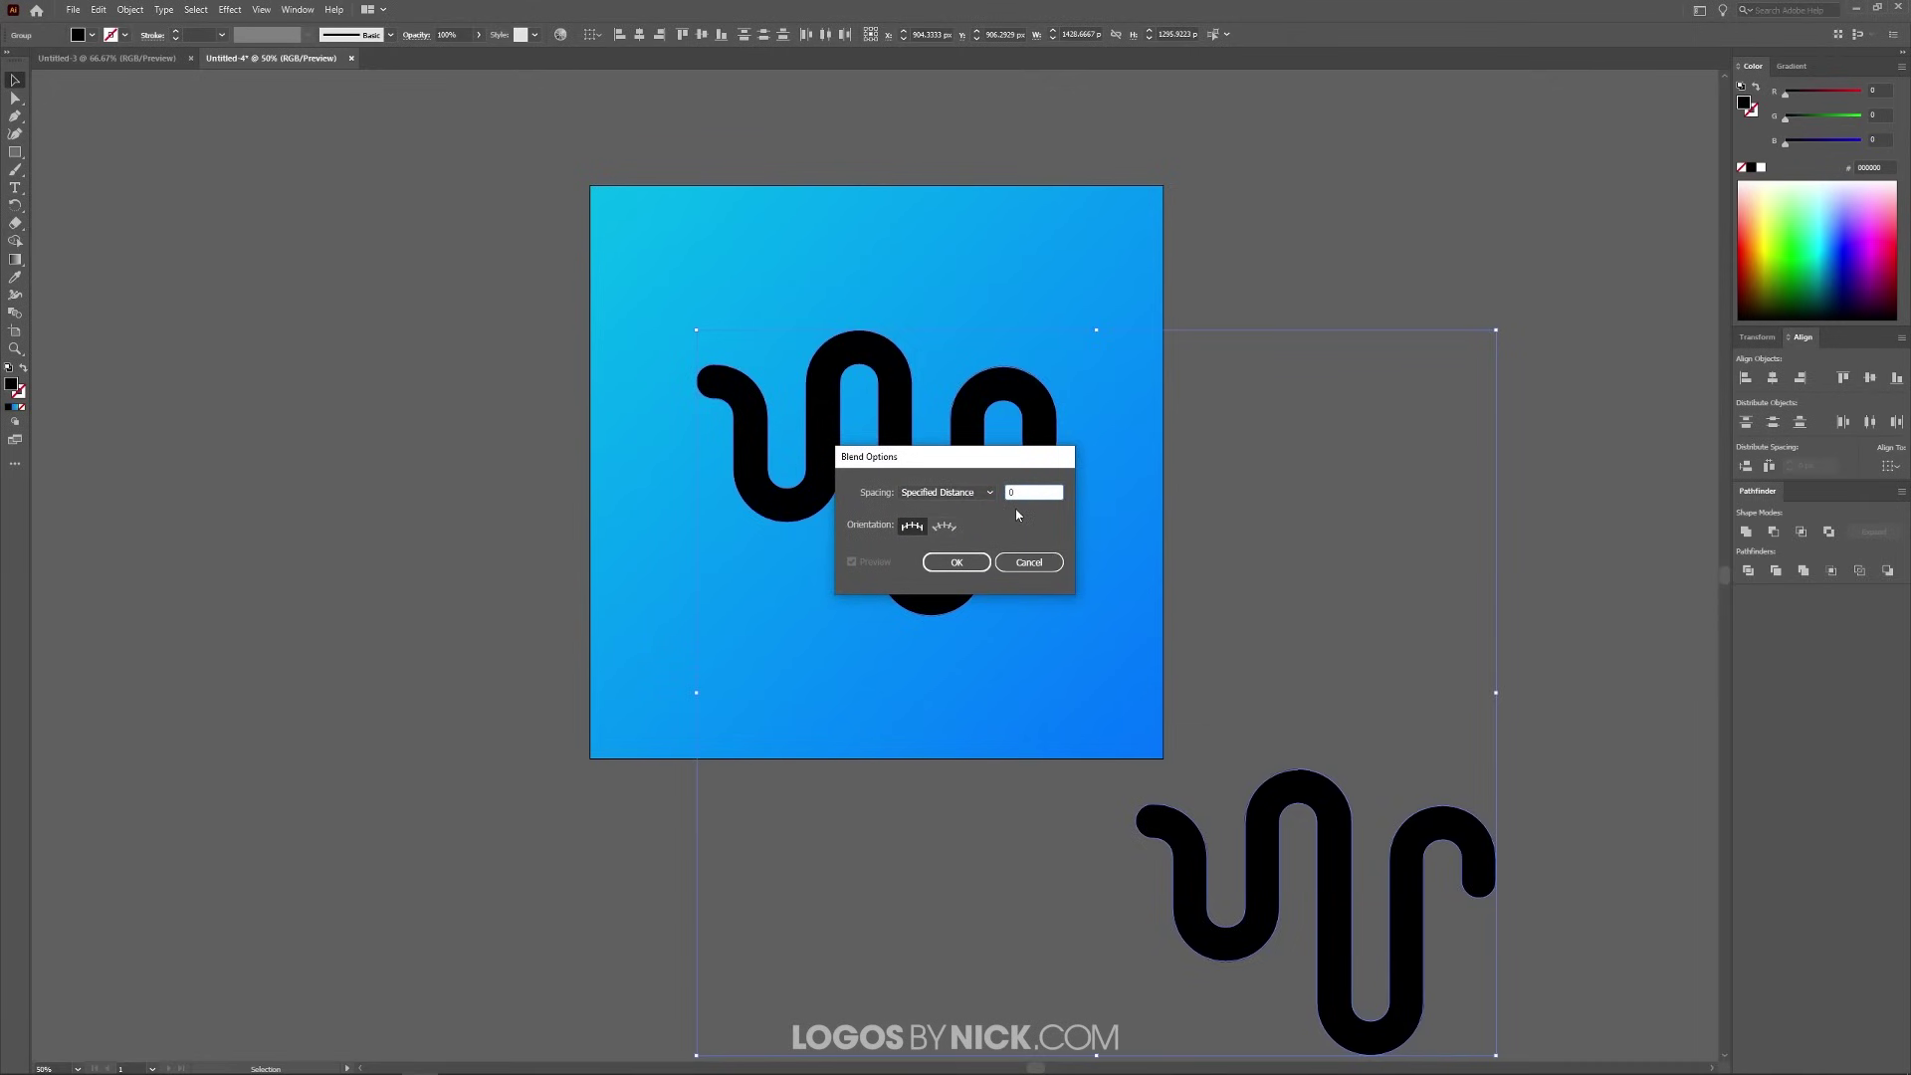
{"action": "left_click", "coordinate": [956, 562]}
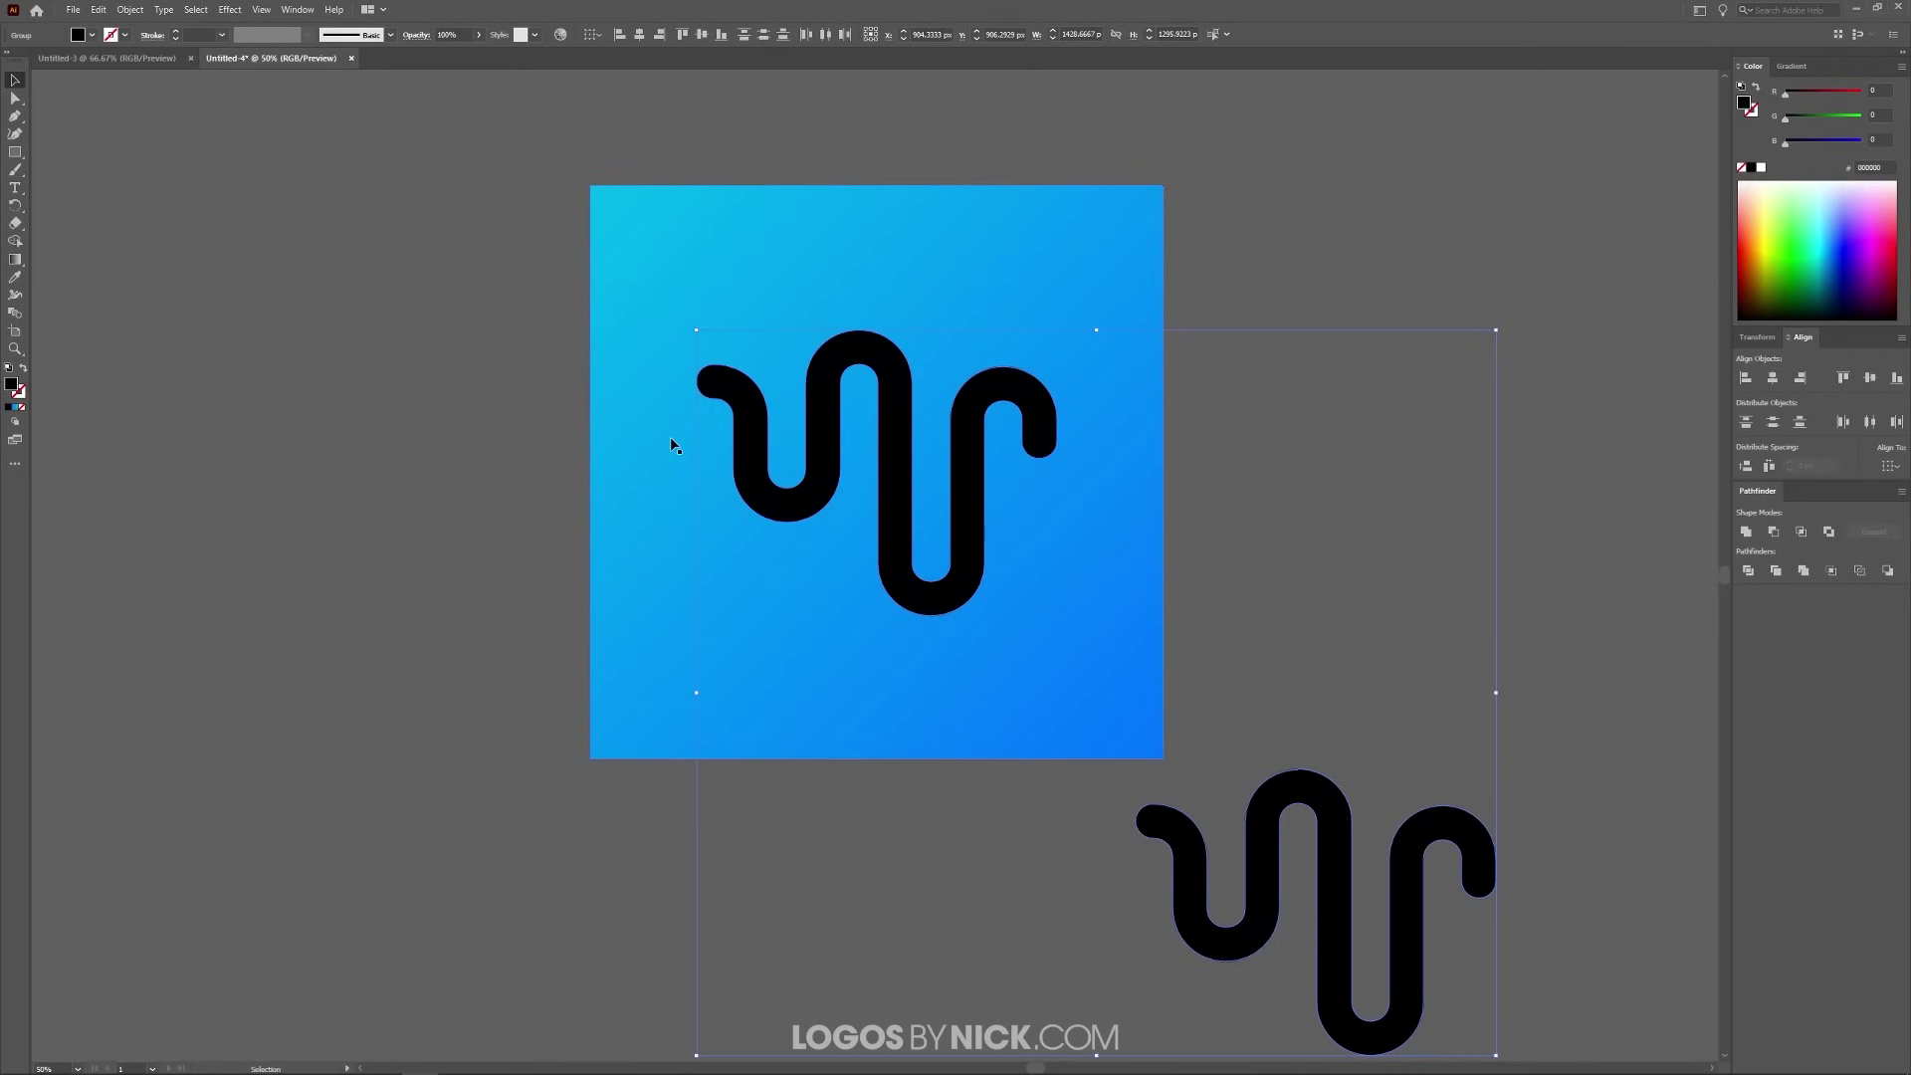
Make a blend between the two black logos to form a solid diagonal long shadow.
{"action": "left_click", "coordinate": [130, 9]}
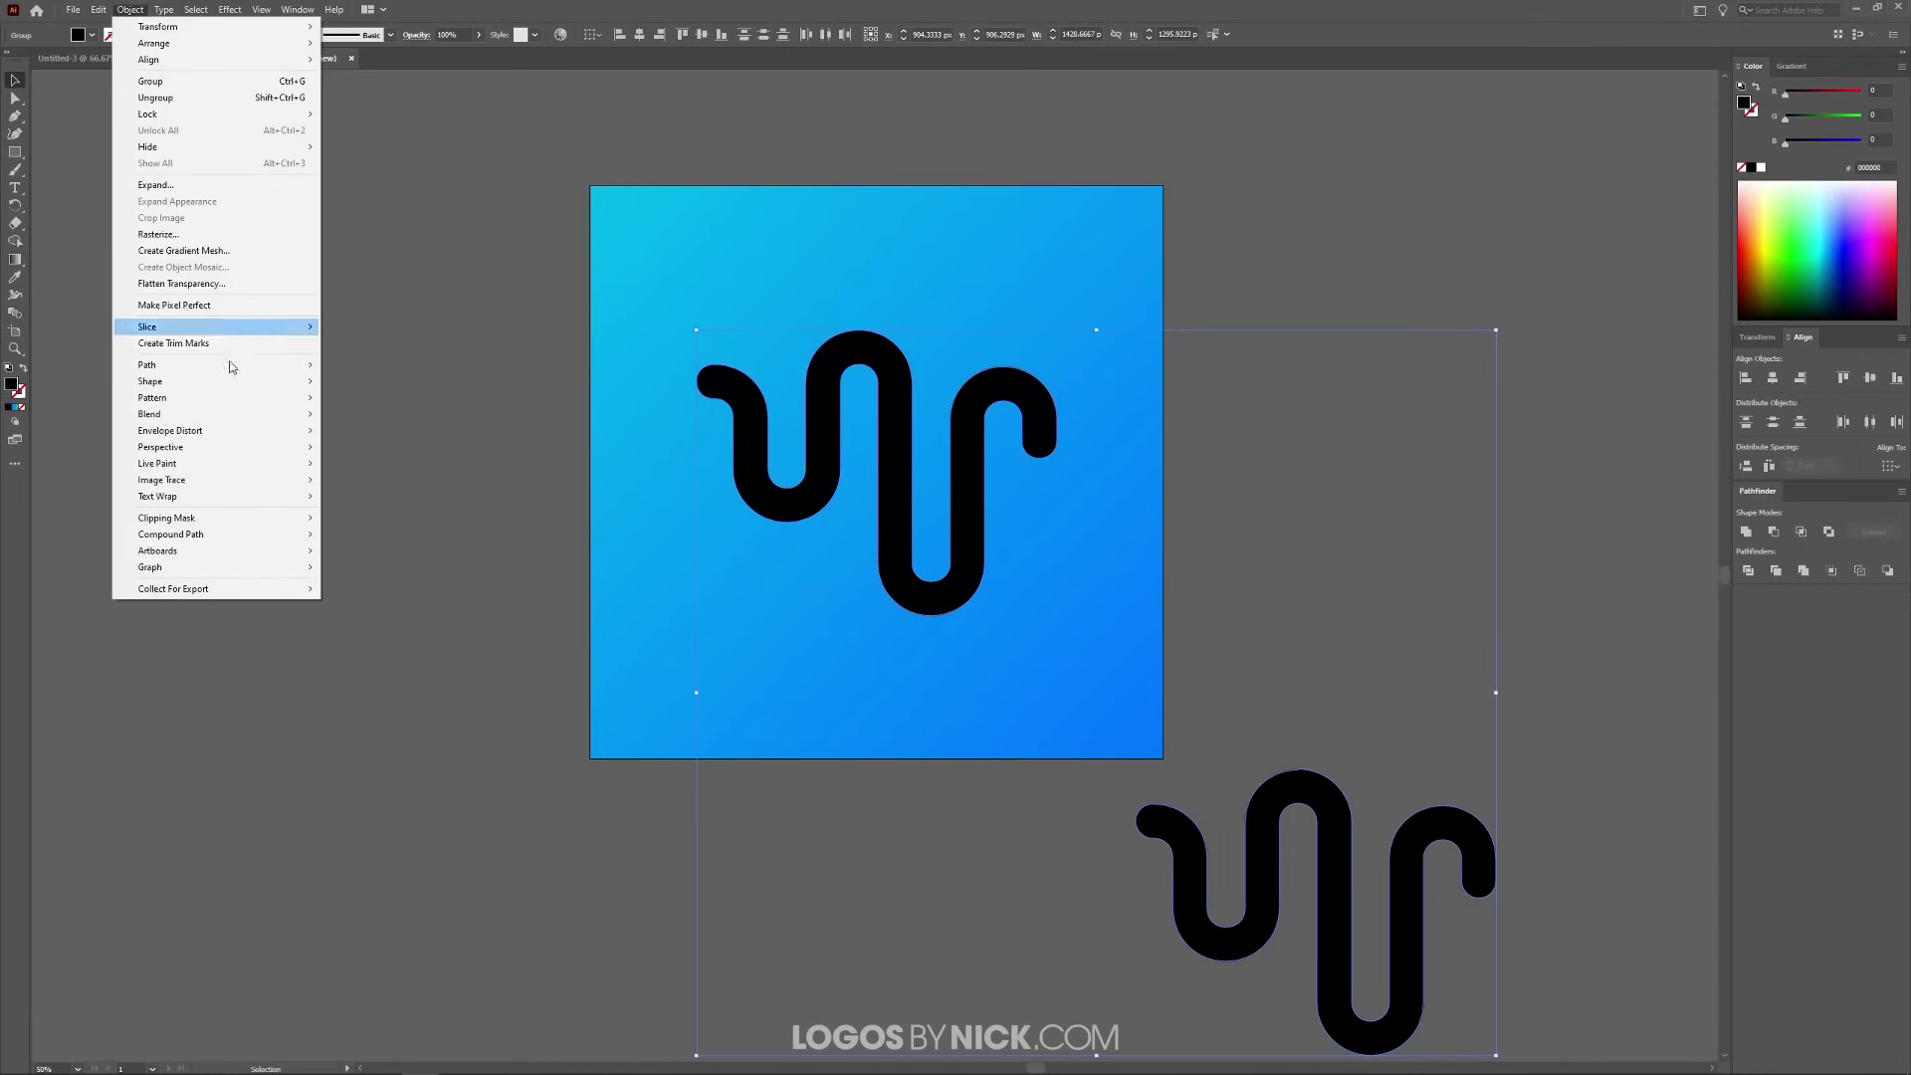
{"action": "mouse_move", "coordinate": [254, 414]}
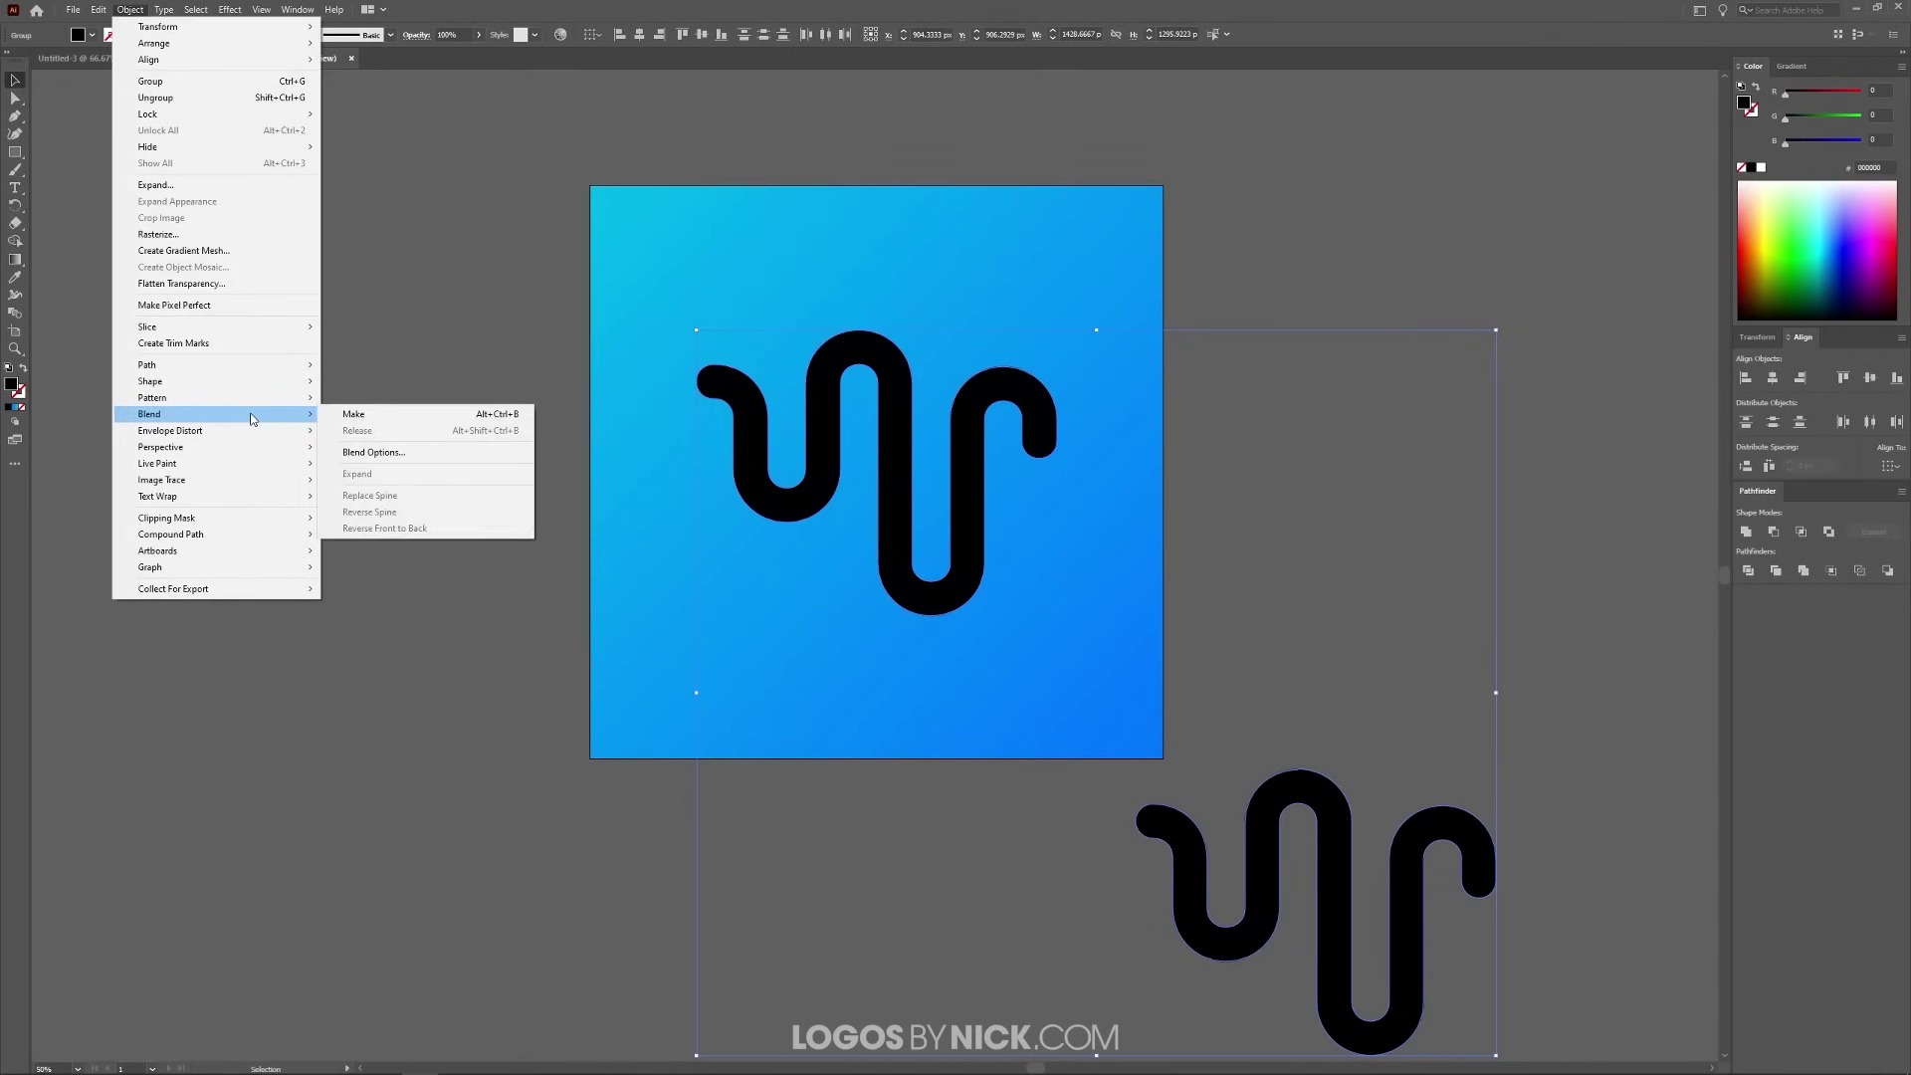
{"action": "left_click", "coordinate": [364, 417]}
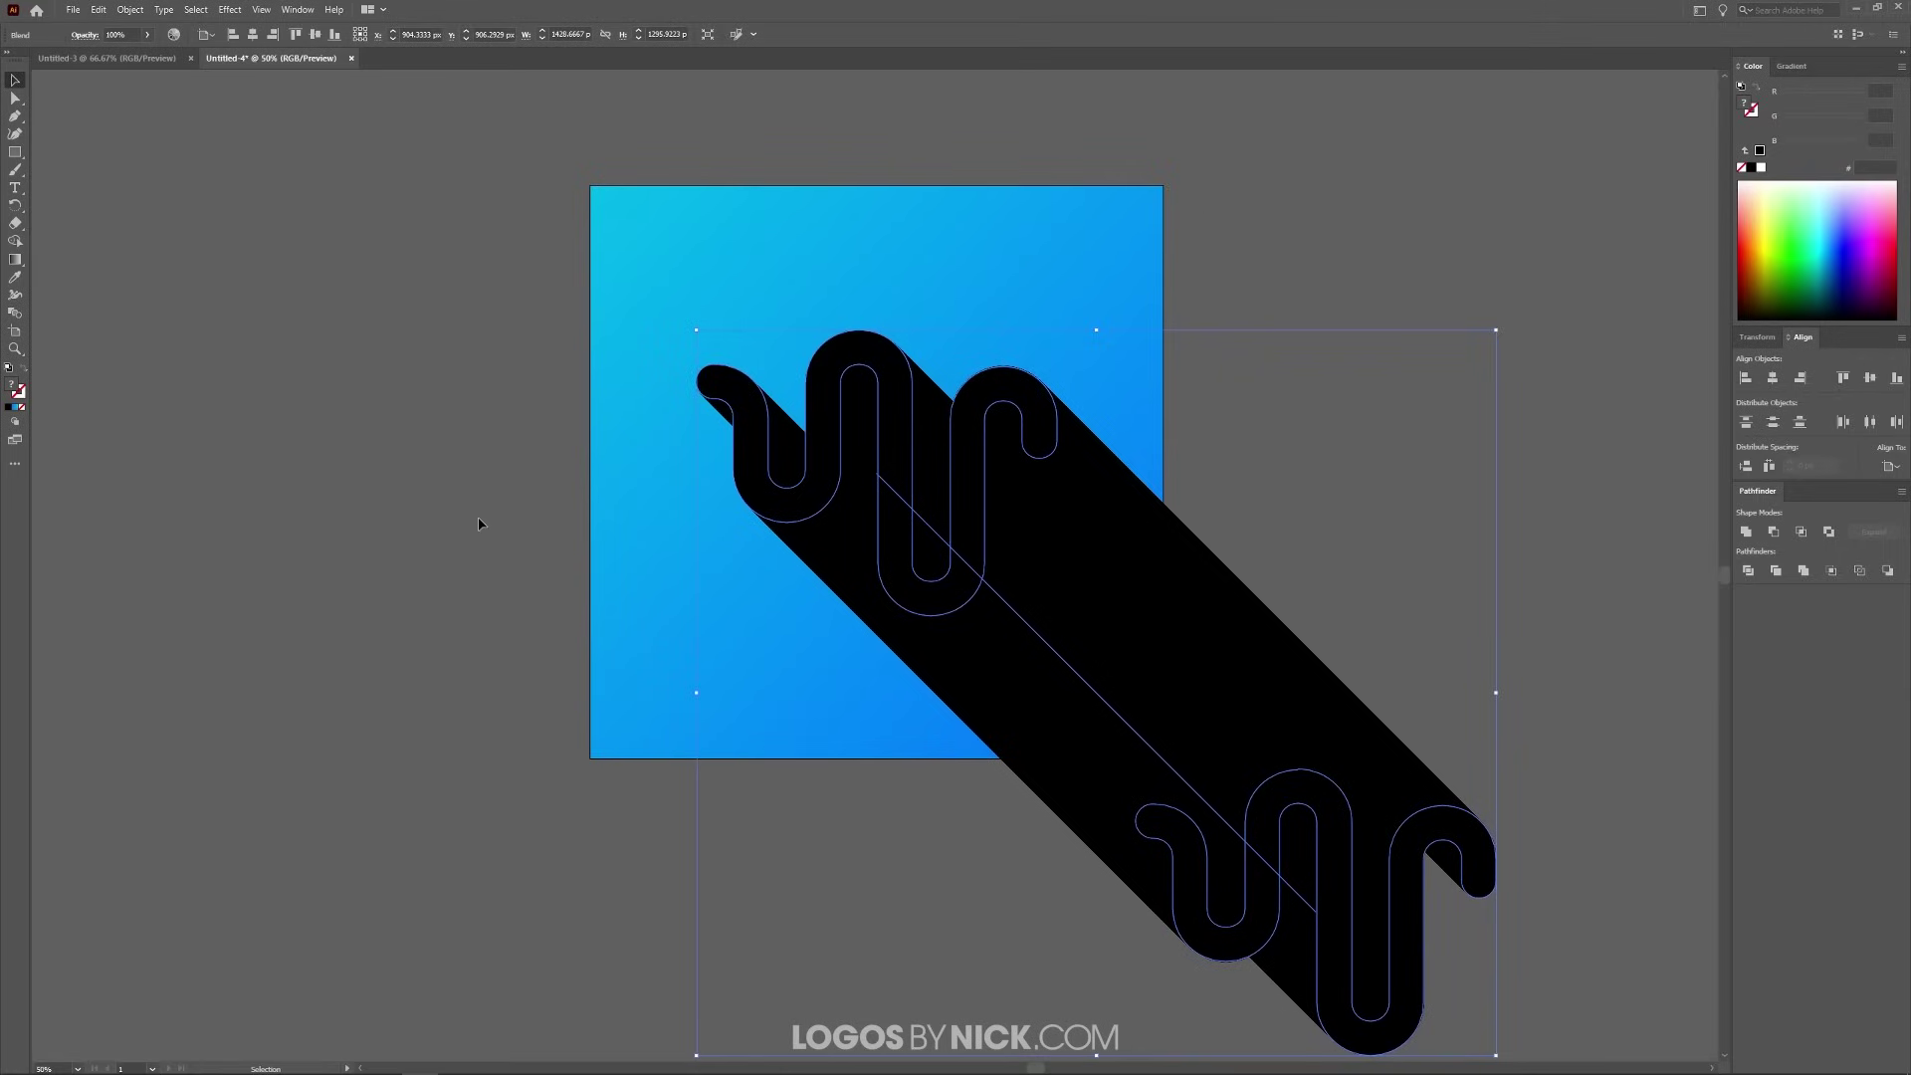
{"action": "left_click", "coordinate": [497, 335]}
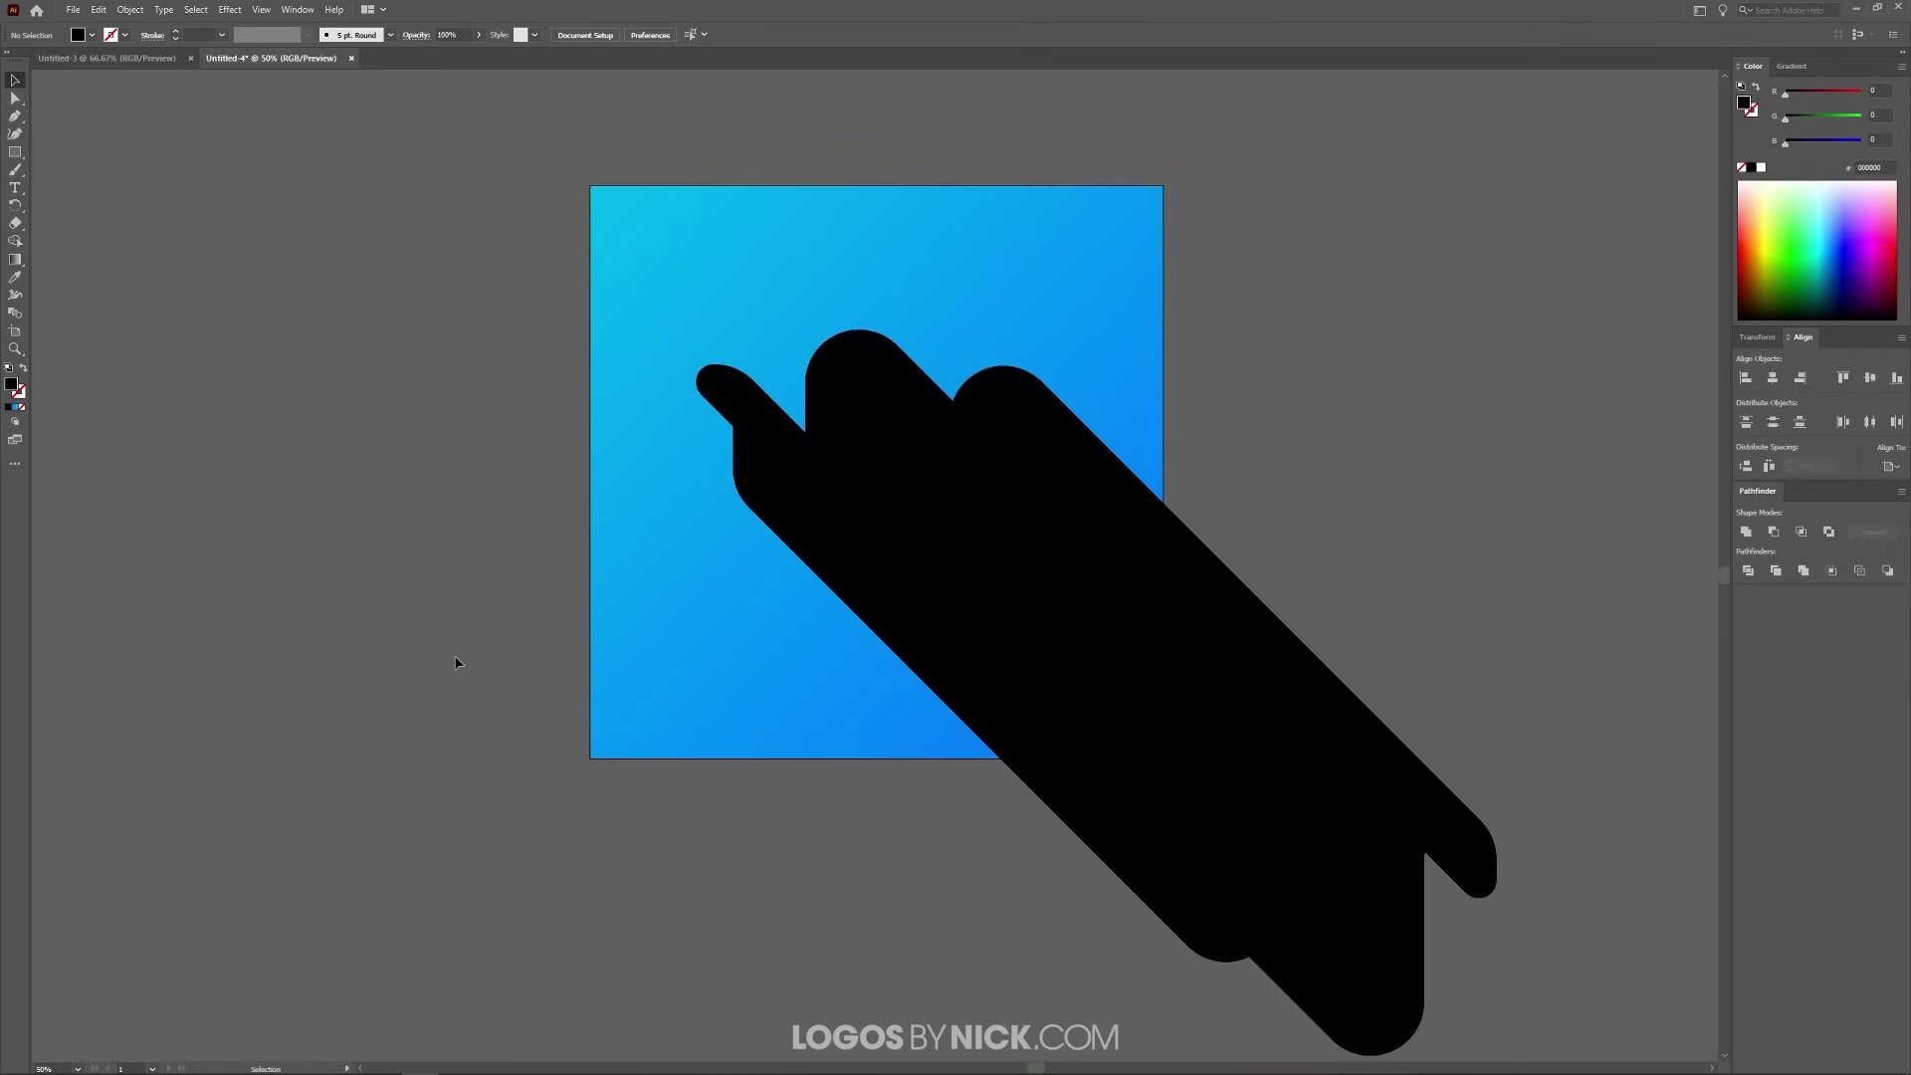
Select the black blend and send it behind the white logo, keeping it above the gradient square.
{"action": "left_click", "coordinate": [1203, 657]}
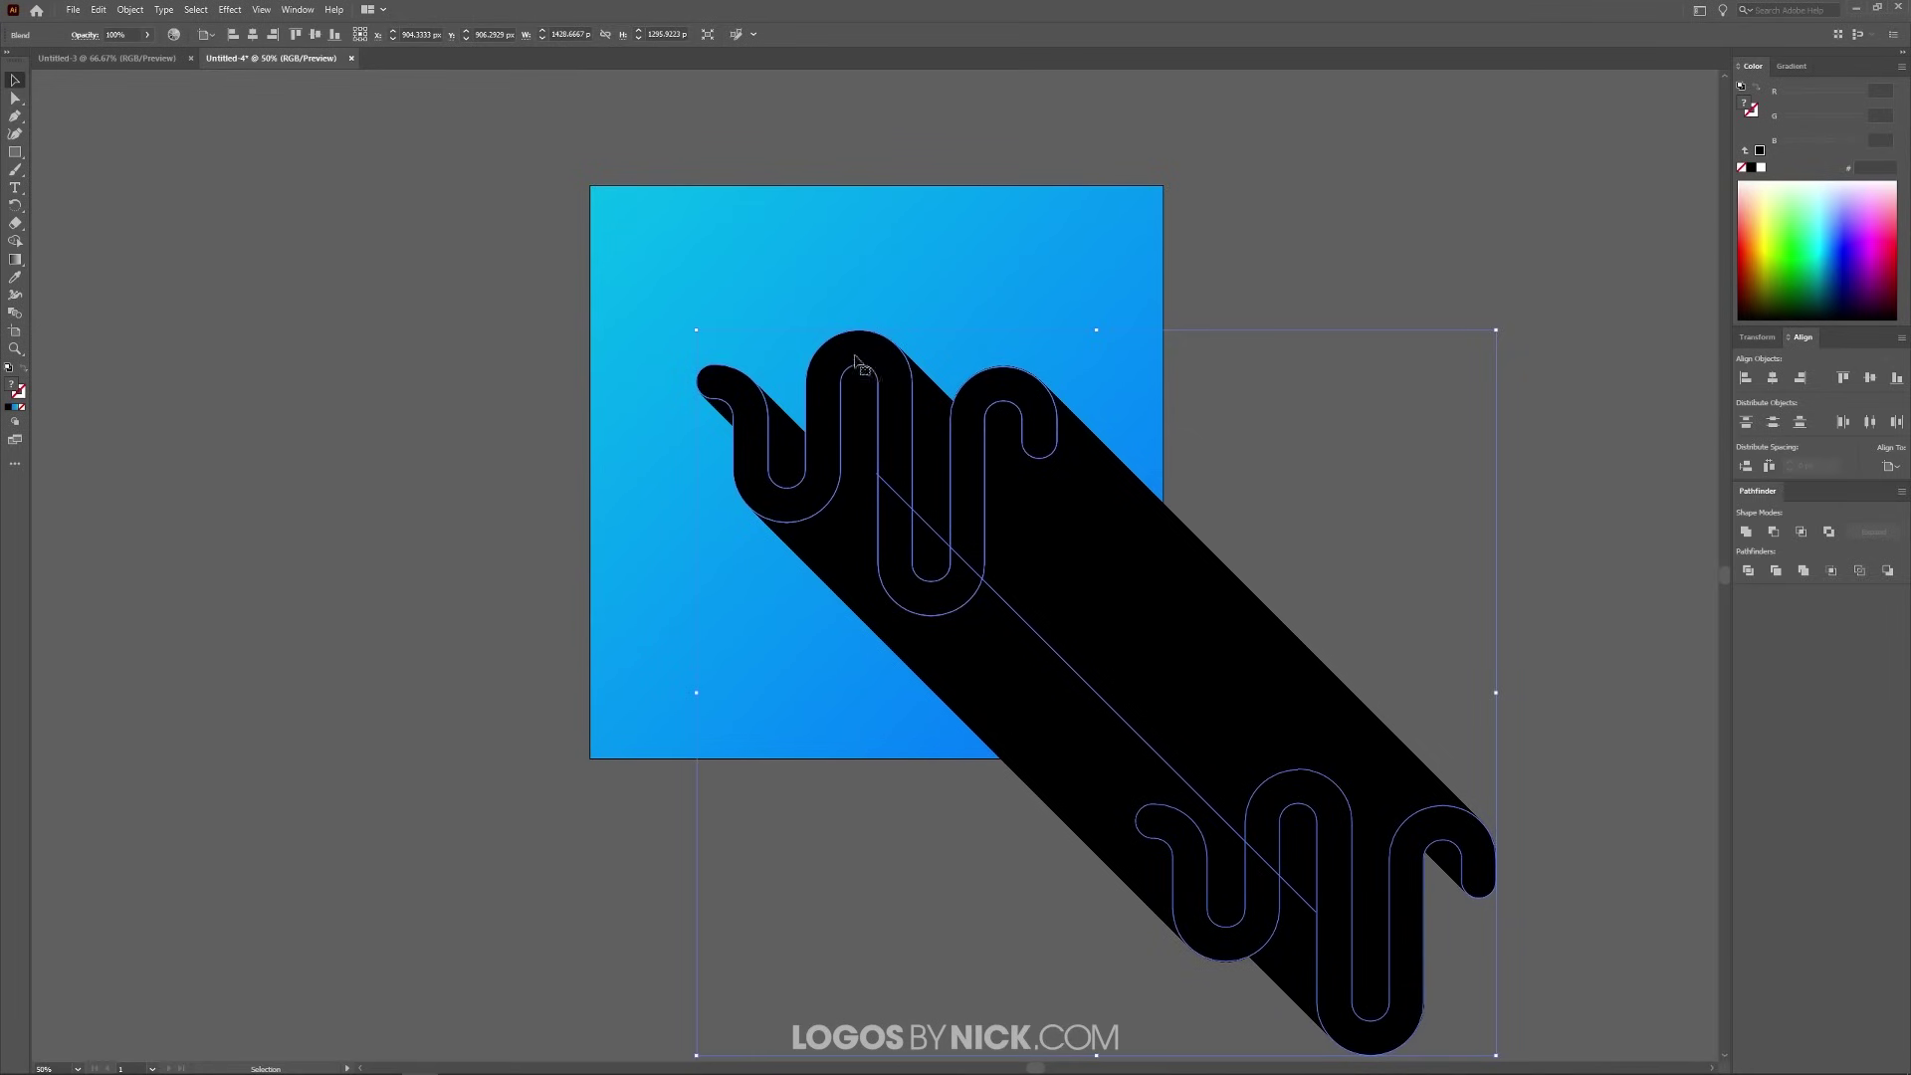
{"action": "key", "text": "a"}
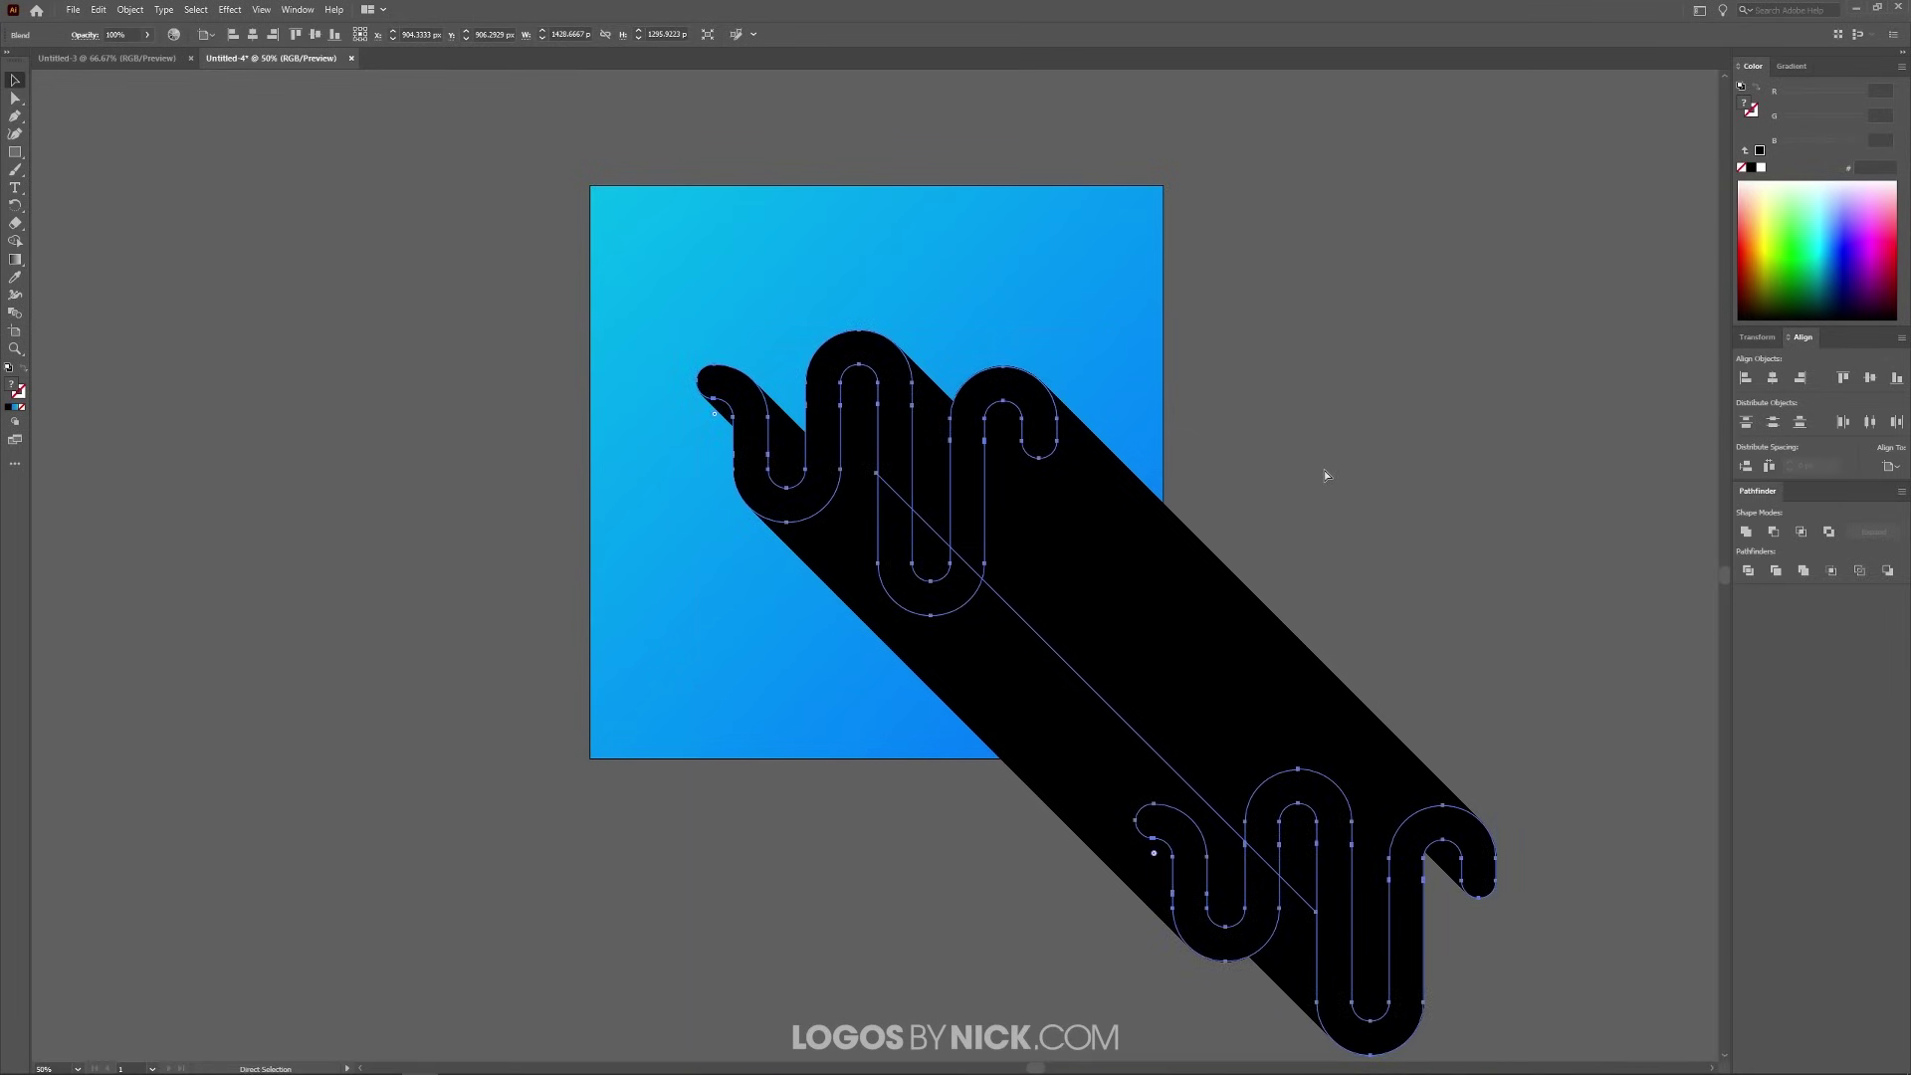
{"action": "key", "text": "v"}
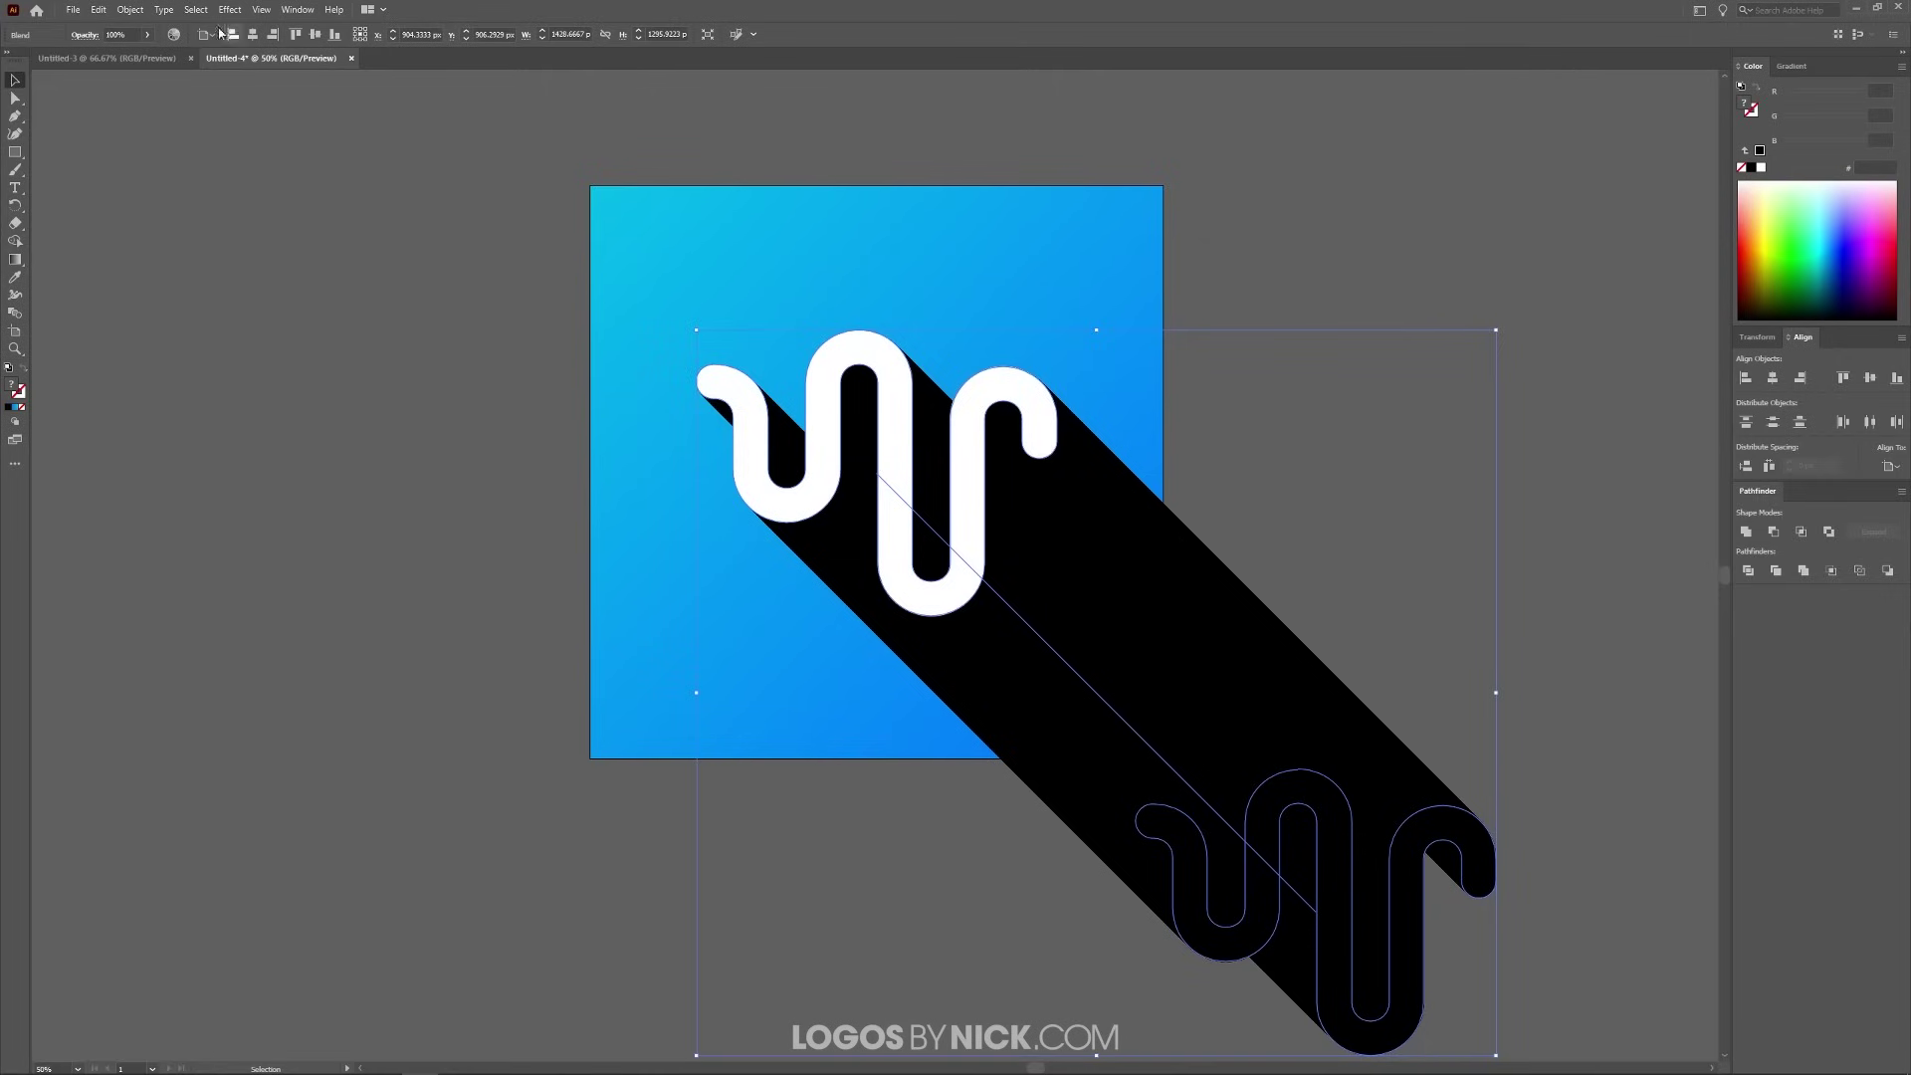
Lower the opacity of the black blend shadow to 17% and deselect it.
{"action": "left_click", "coordinate": [148, 34]}
{"action": "left_click_drag", "start_coordinate": [150, 54], "coordinate": [115, 56]}
{"action": "left_click_drag", "start_coordinate": [106, 52], "coordinate": [99, 50]}
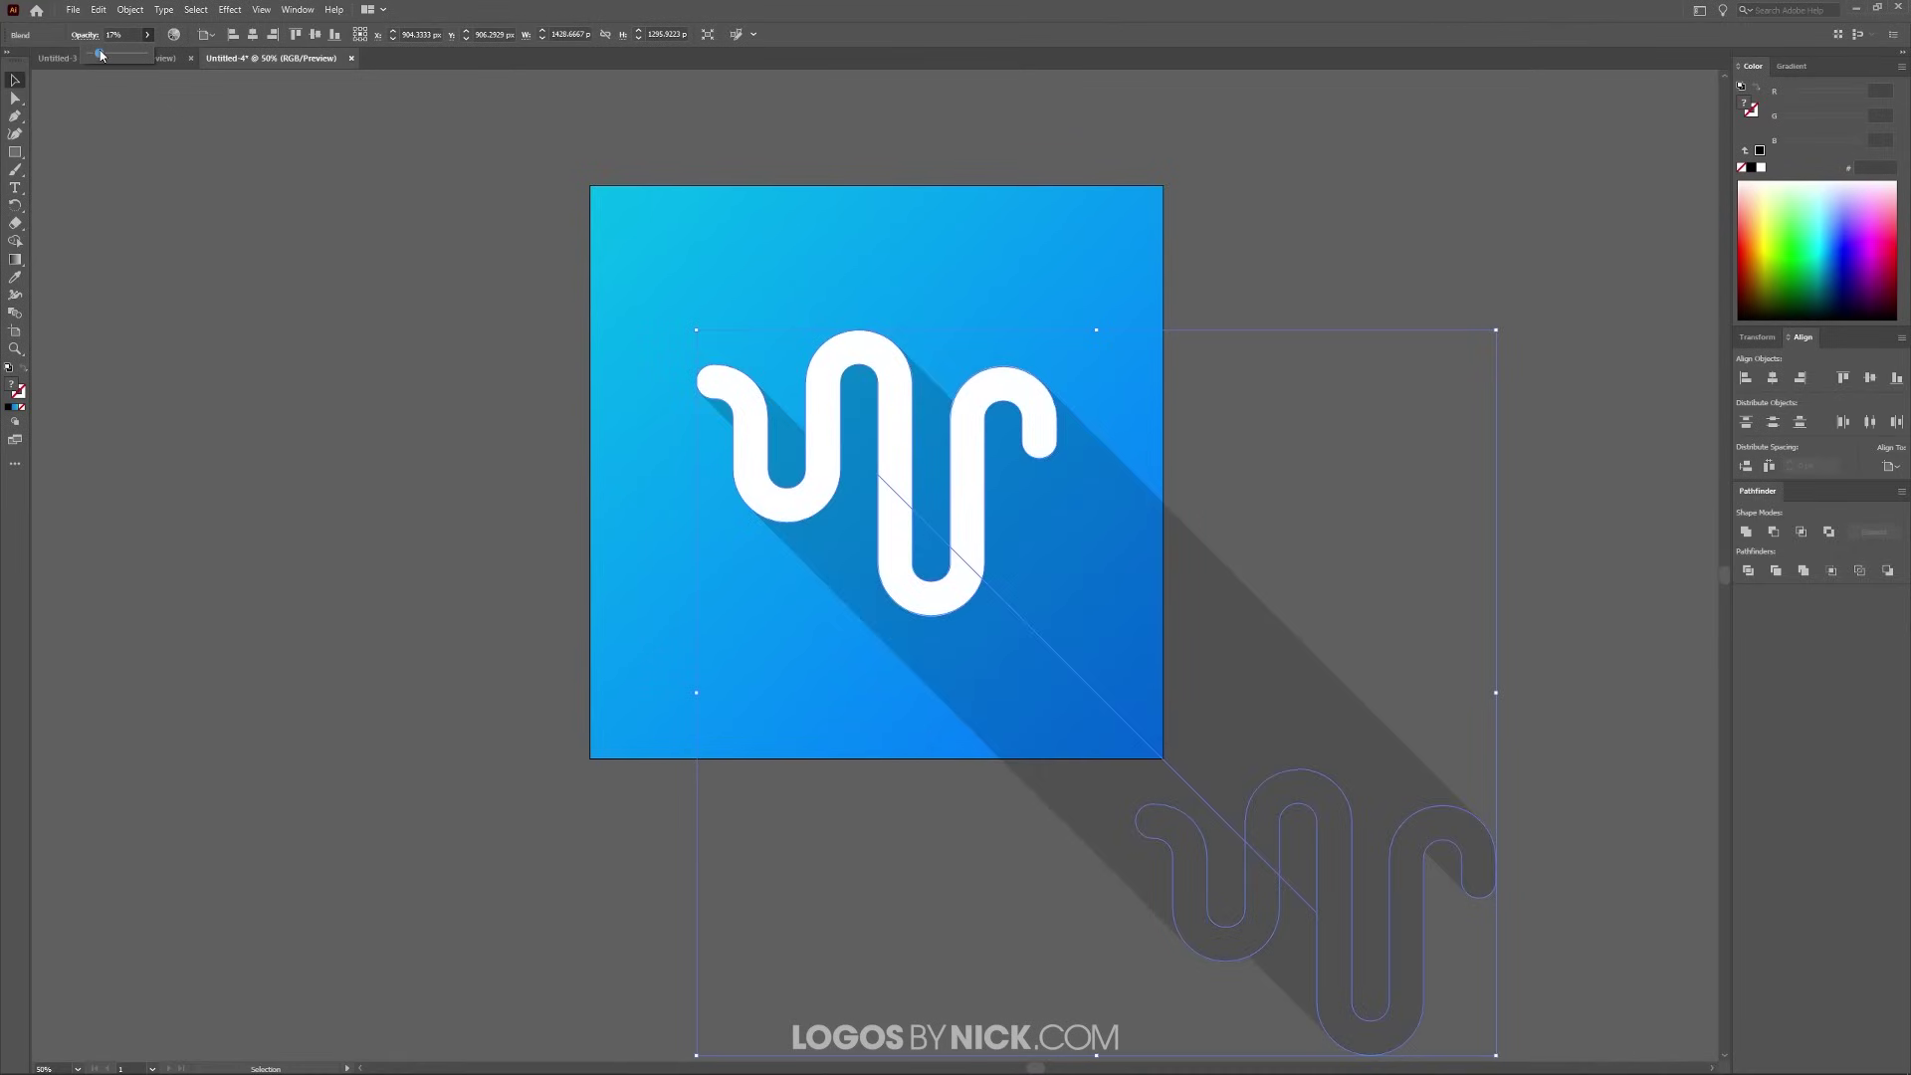
{"action": "left_click", "coordinate": [319, 375]}
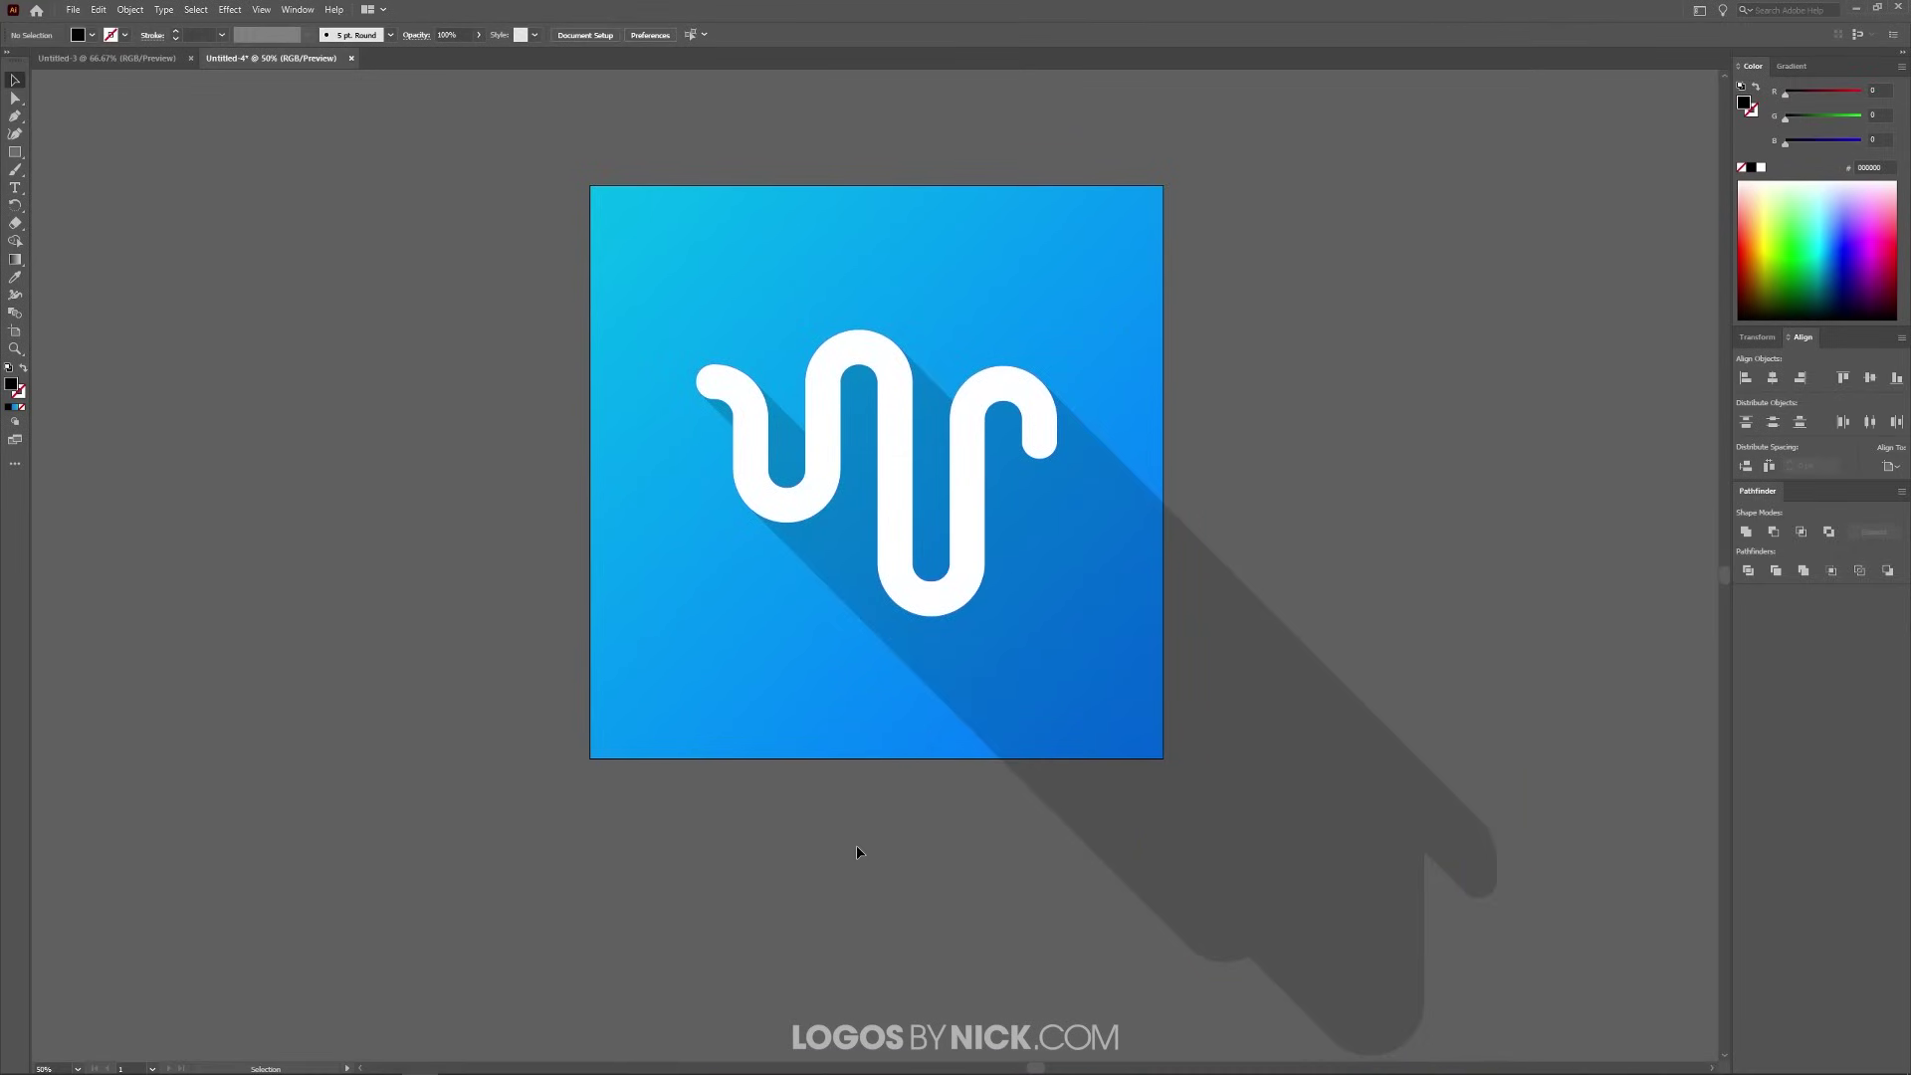
Open the Export for Screens dialog for the finished icon and rename its artboard to Icon.
{"action": "left_click_drag", "start_coordinate": [1325, 461], "coordinate": [1312, 561]}
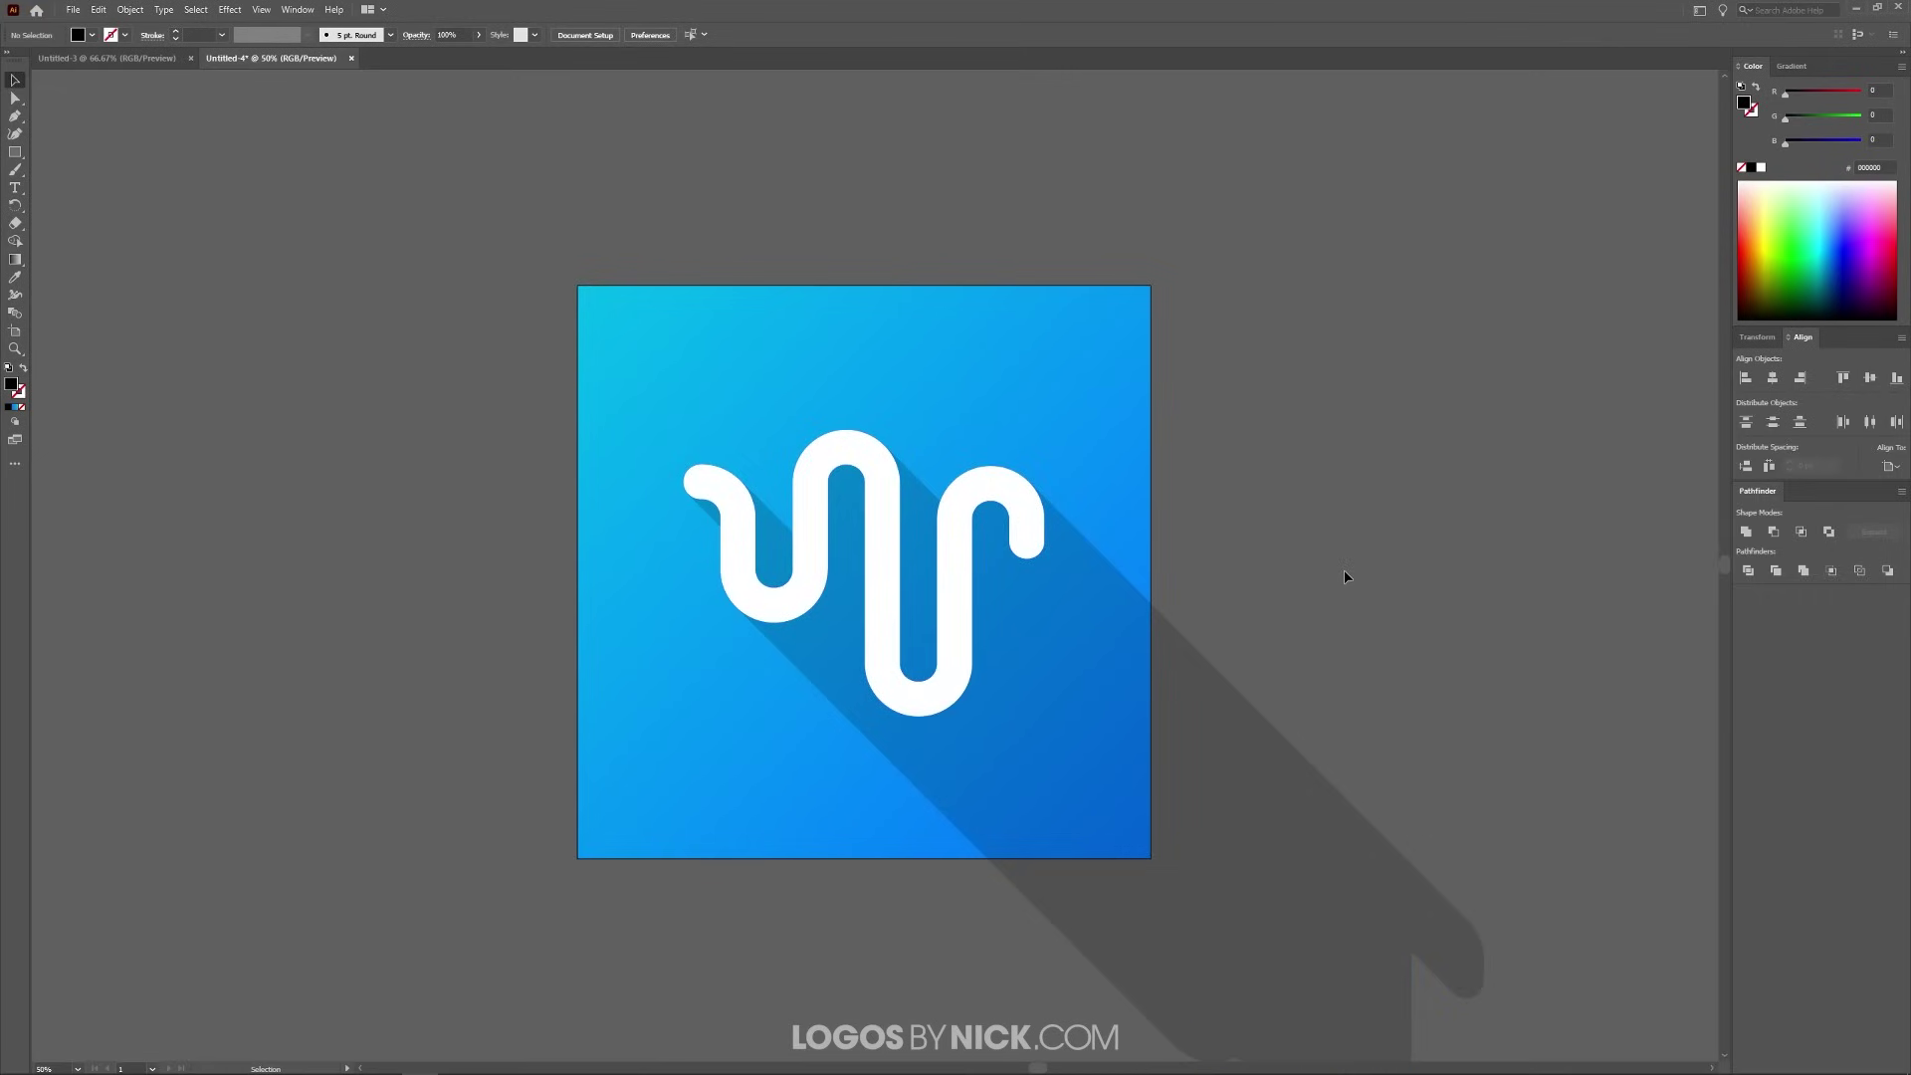
{"action": "left_click_drag", "start_coordinate": [1357, 690], "coordinate": [1331, 655]}
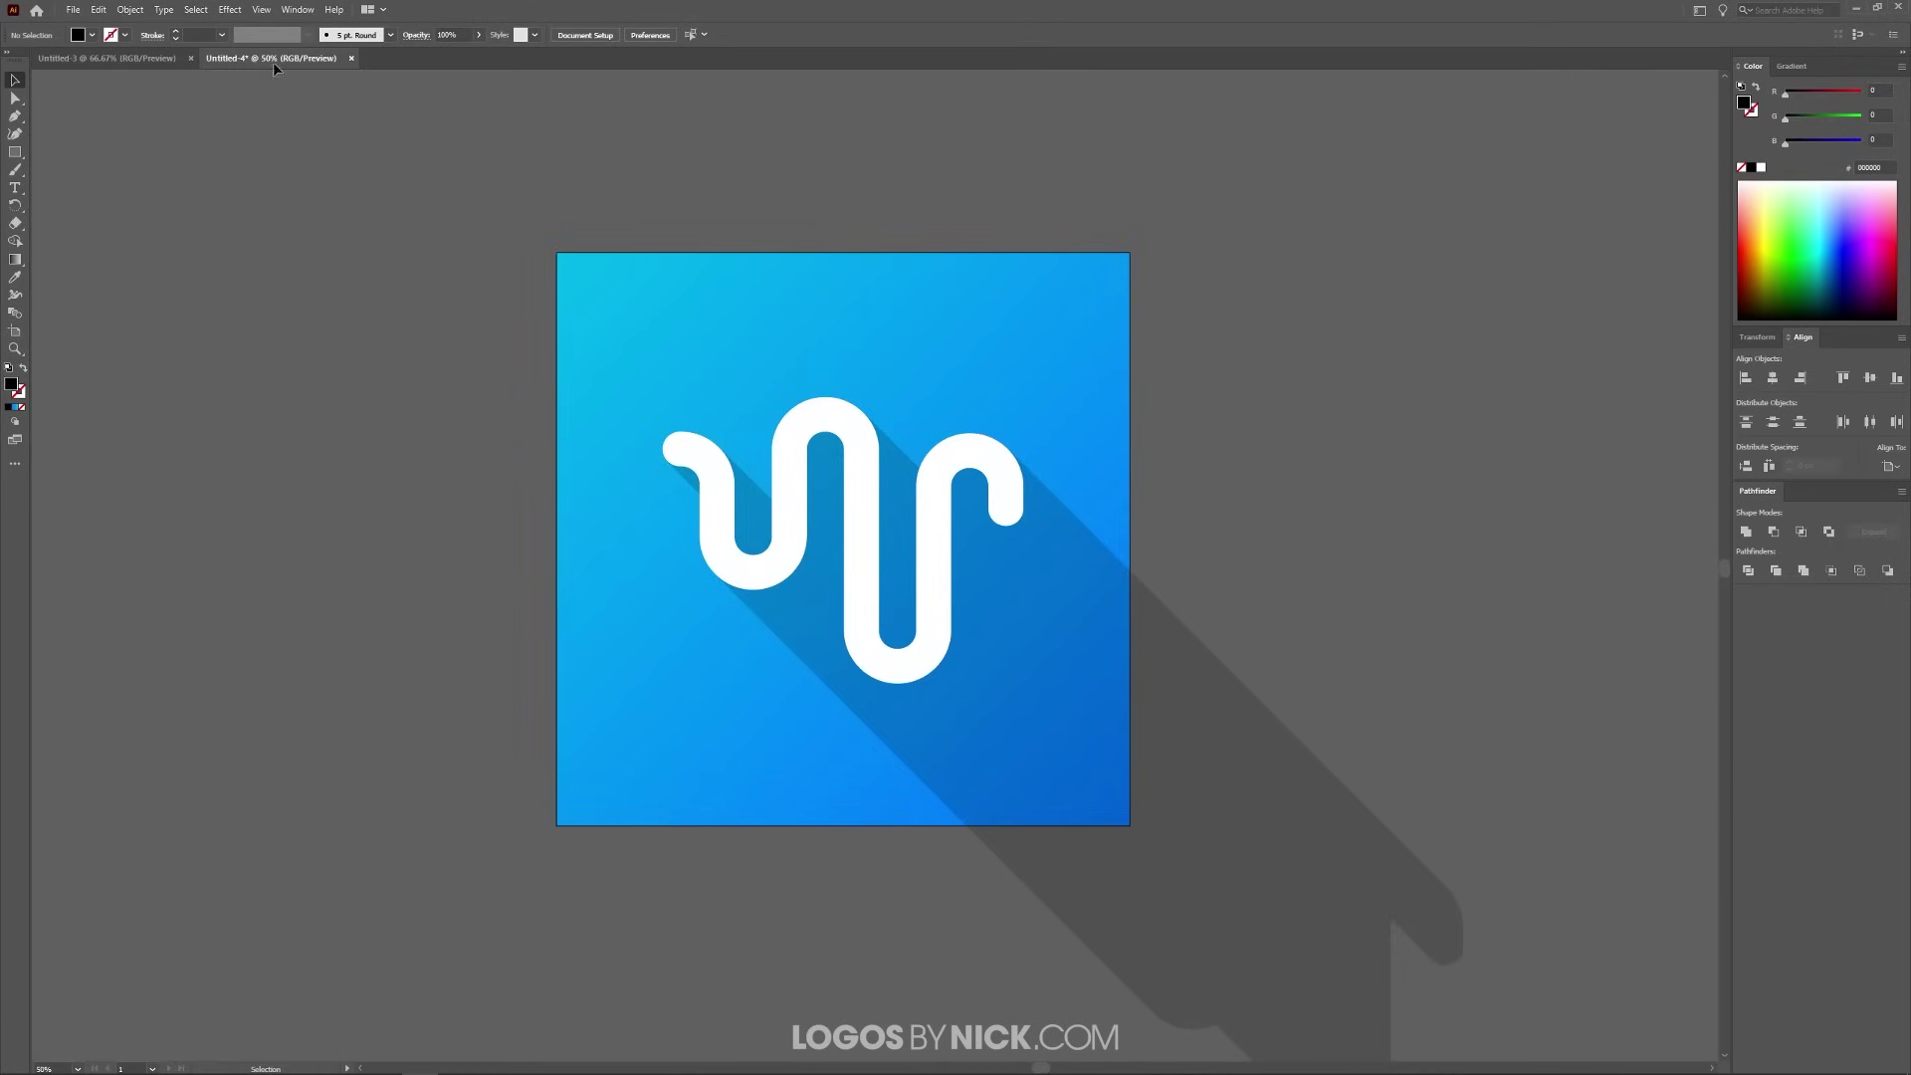
{"action": "left_click", "coordinate": [70, 10]}
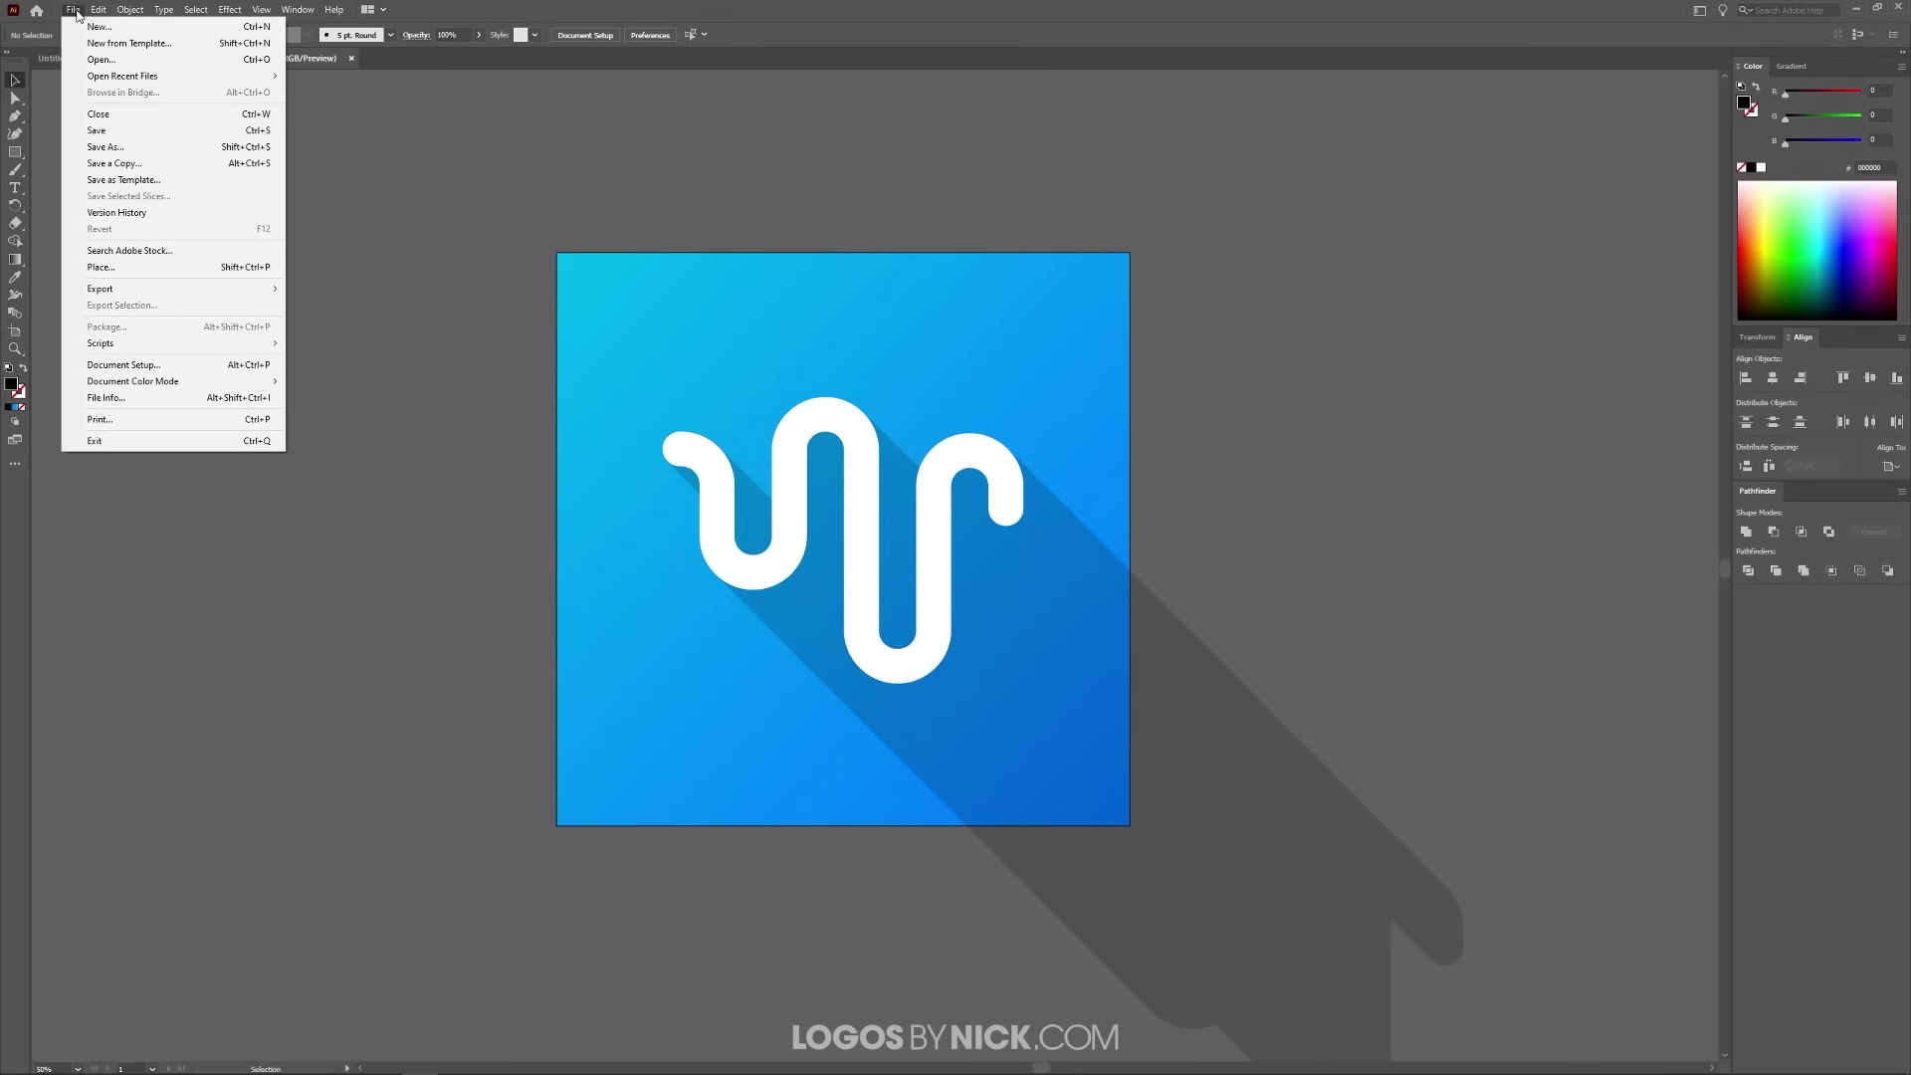
{"action": "mouse_move", "coordinate": [175, 289]}
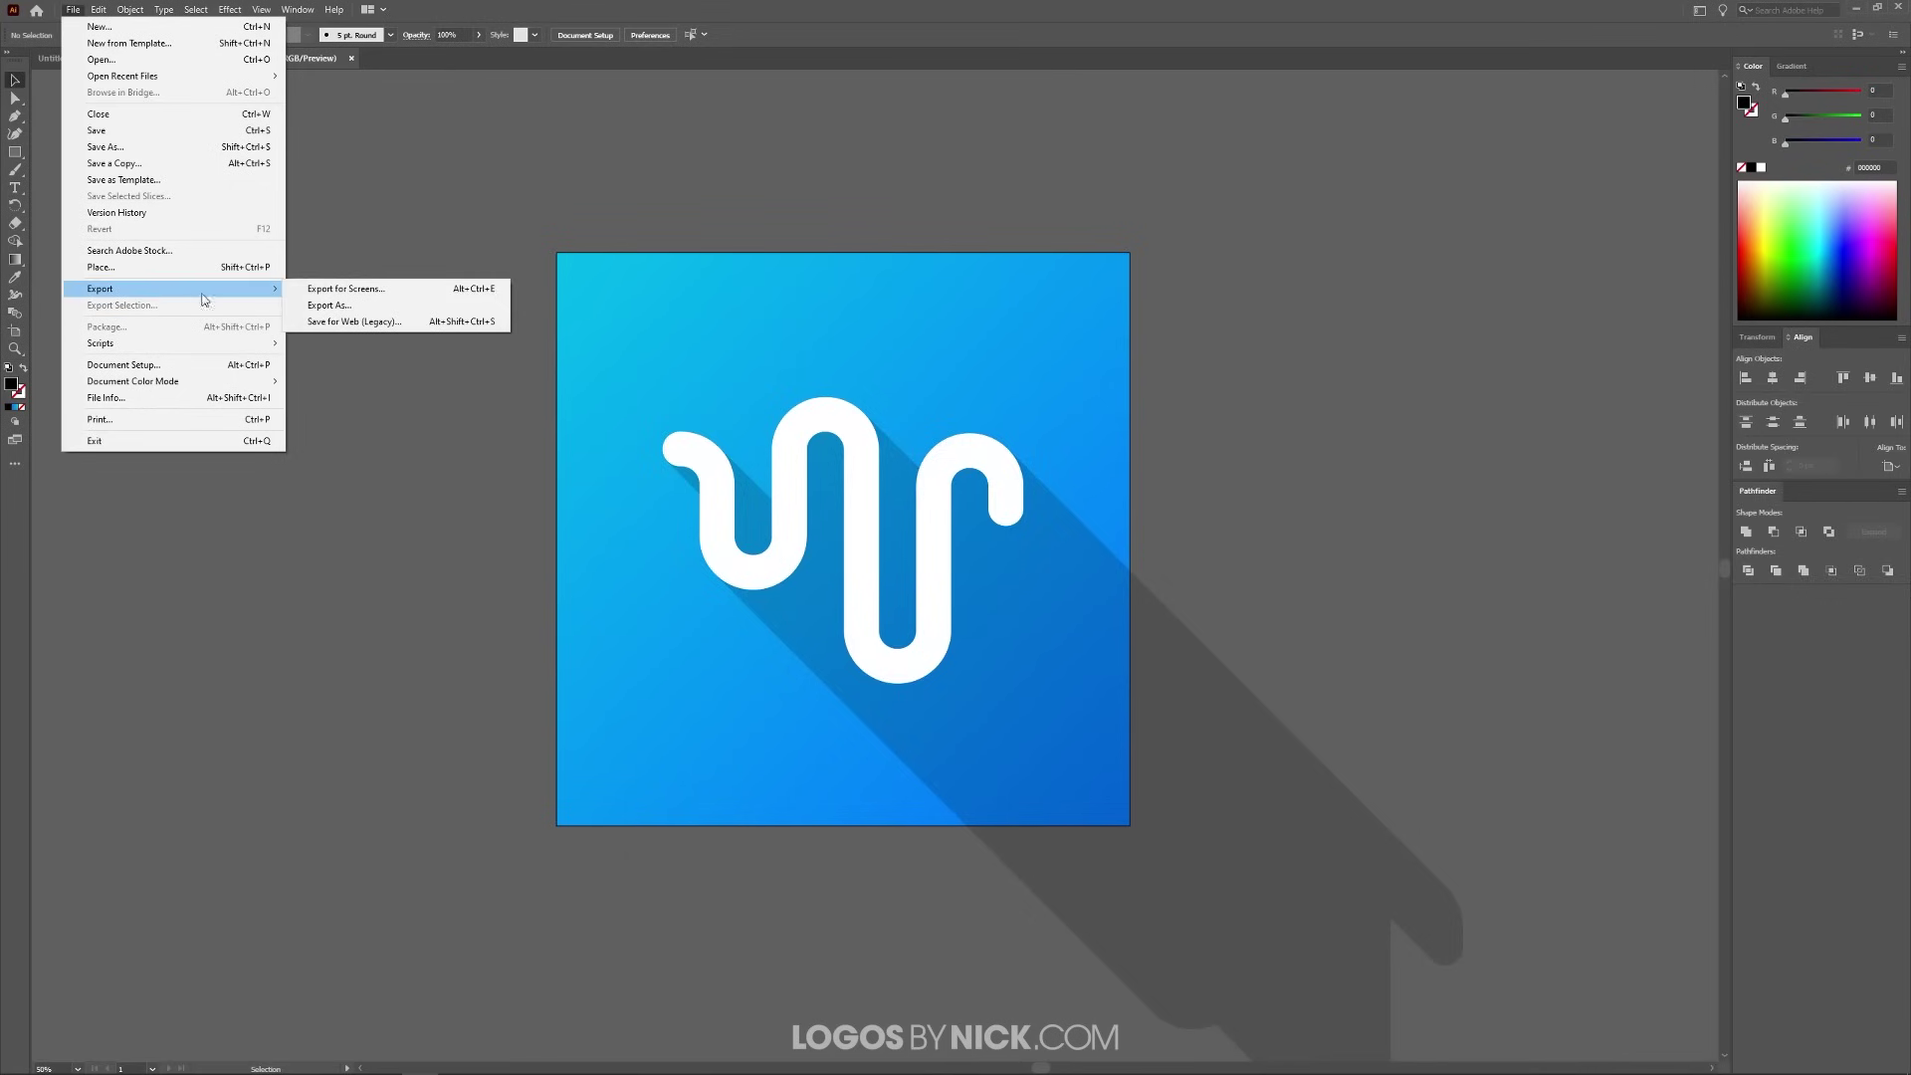
{"action": "left_click", "coordinate": [356, 293]}
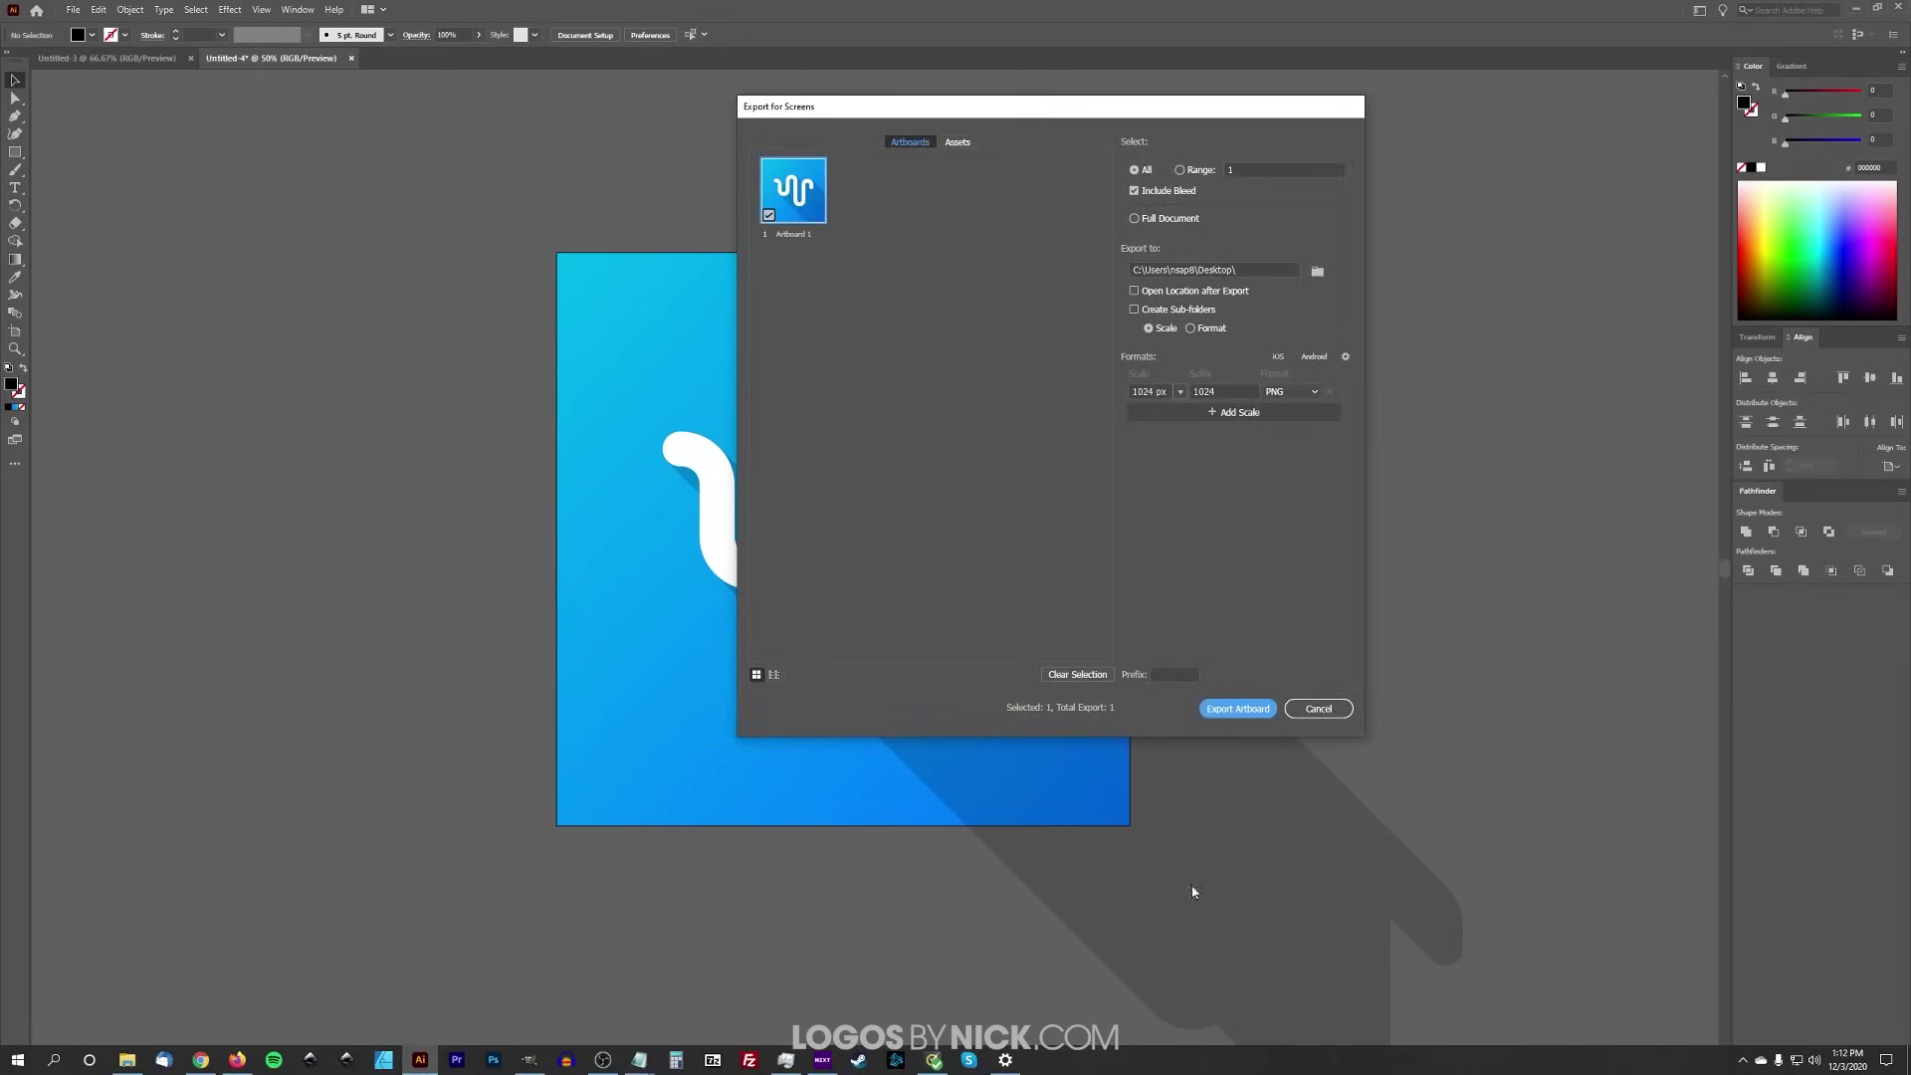
{"action": "left_click_drag", "start_coordinate": [1204, 109], "coordinate": [1006, 217]}
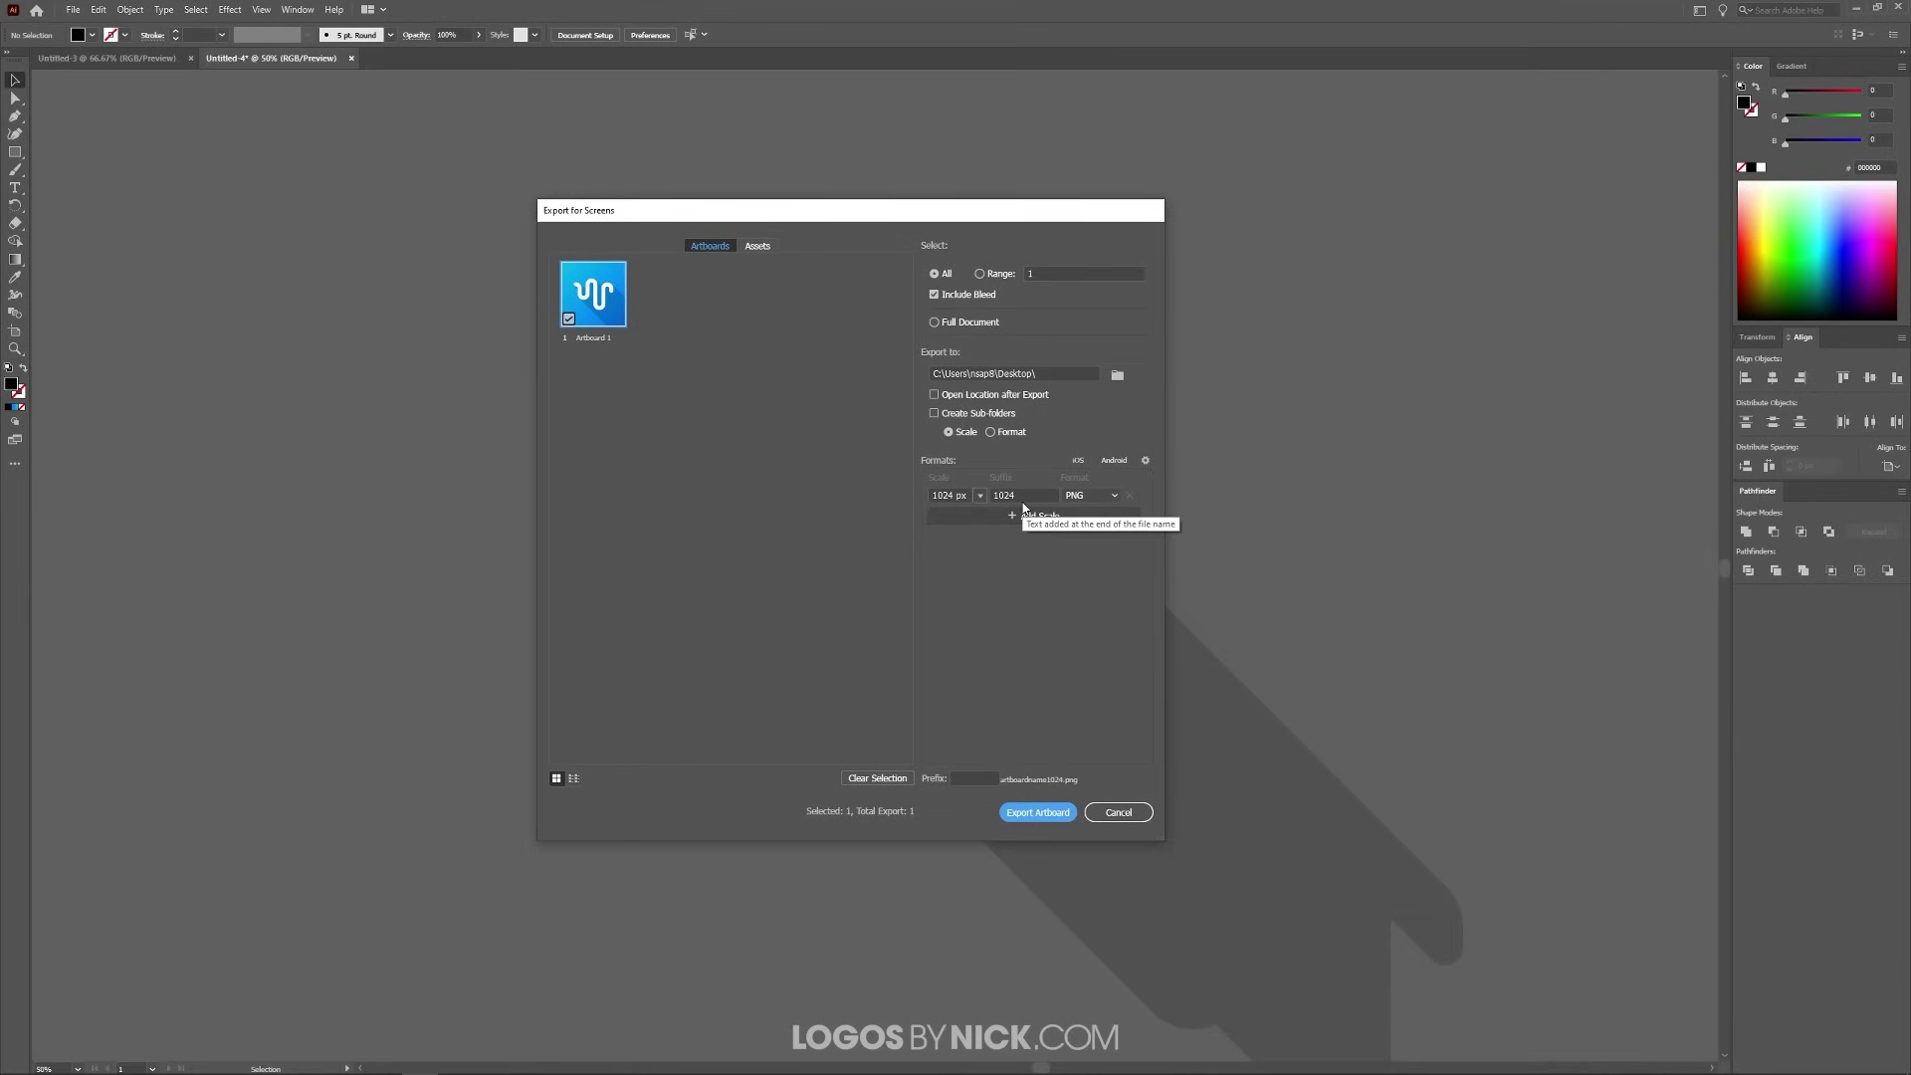
{"action": "double_click", "coordinate": [587, 338]}
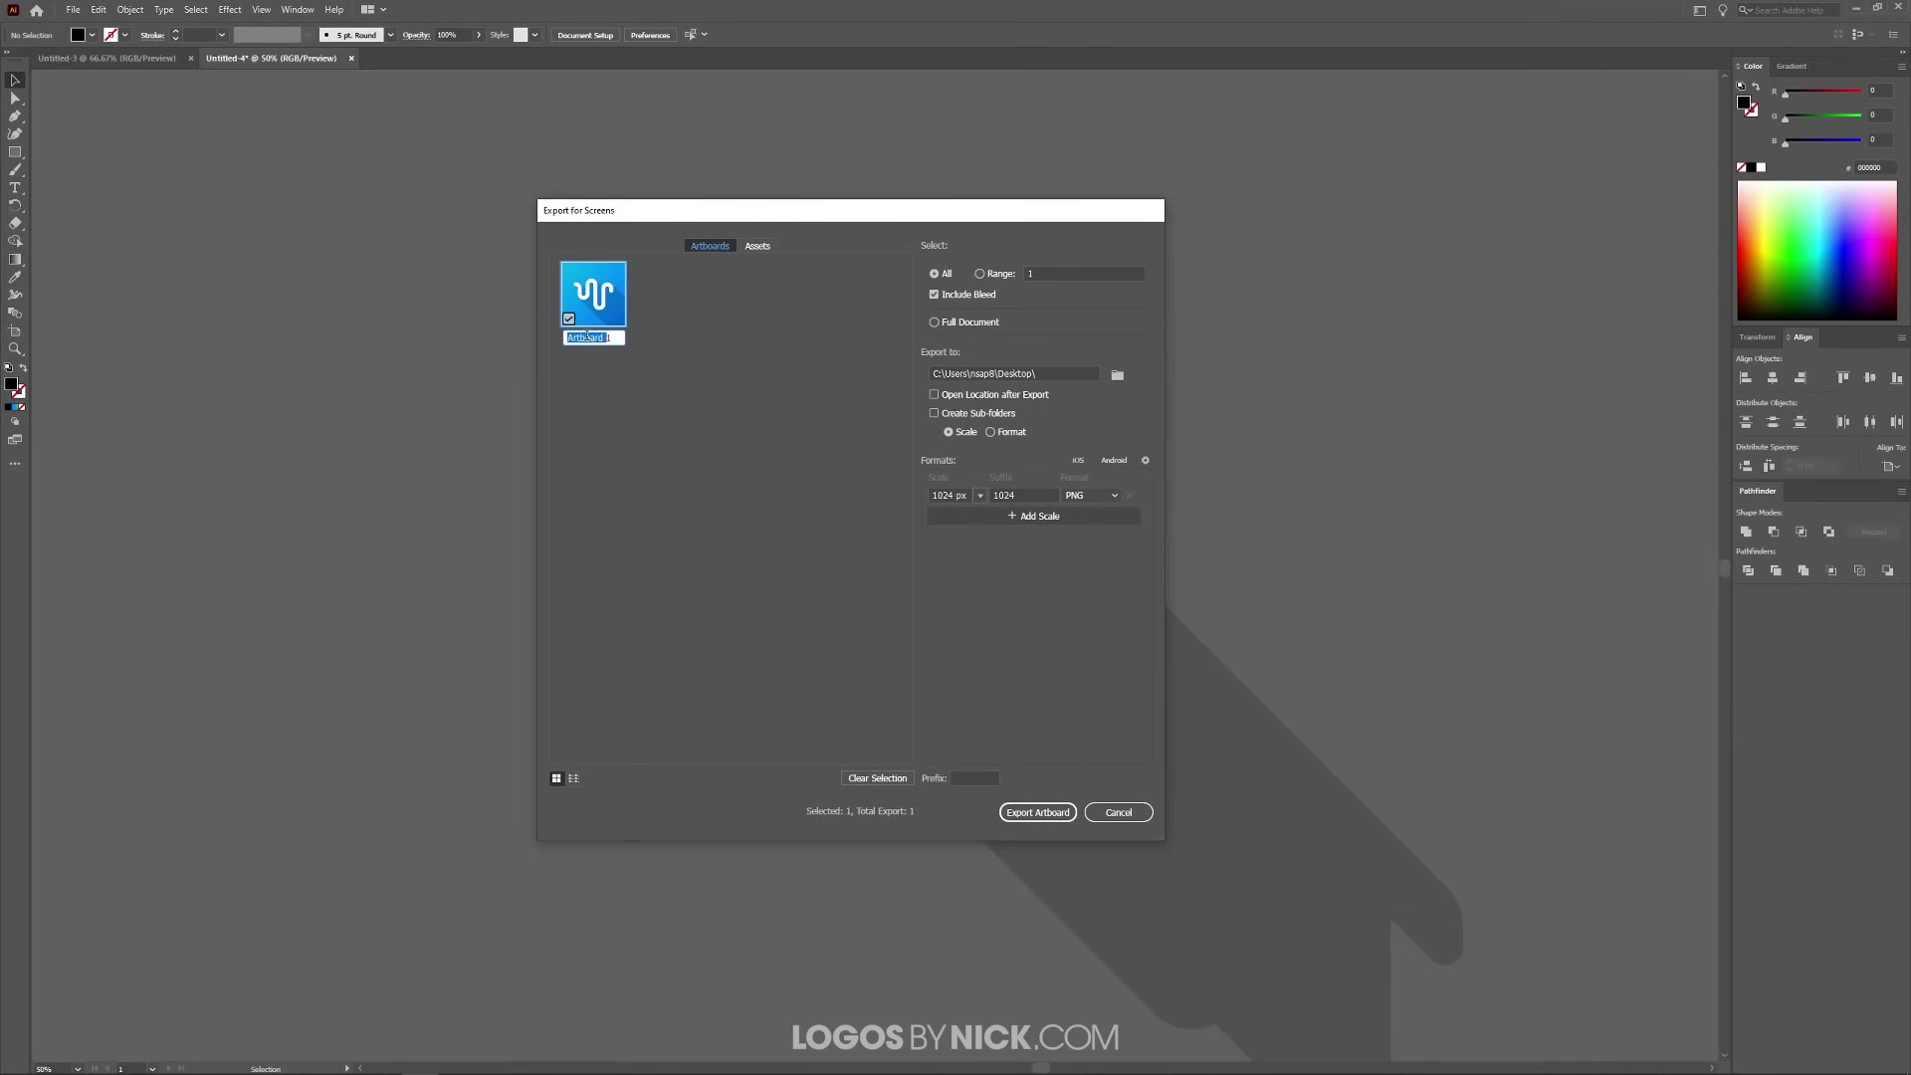
{"action": "triple_click", "coordinate": [596, 337]}
{"action": "type", "text": "Icon"}
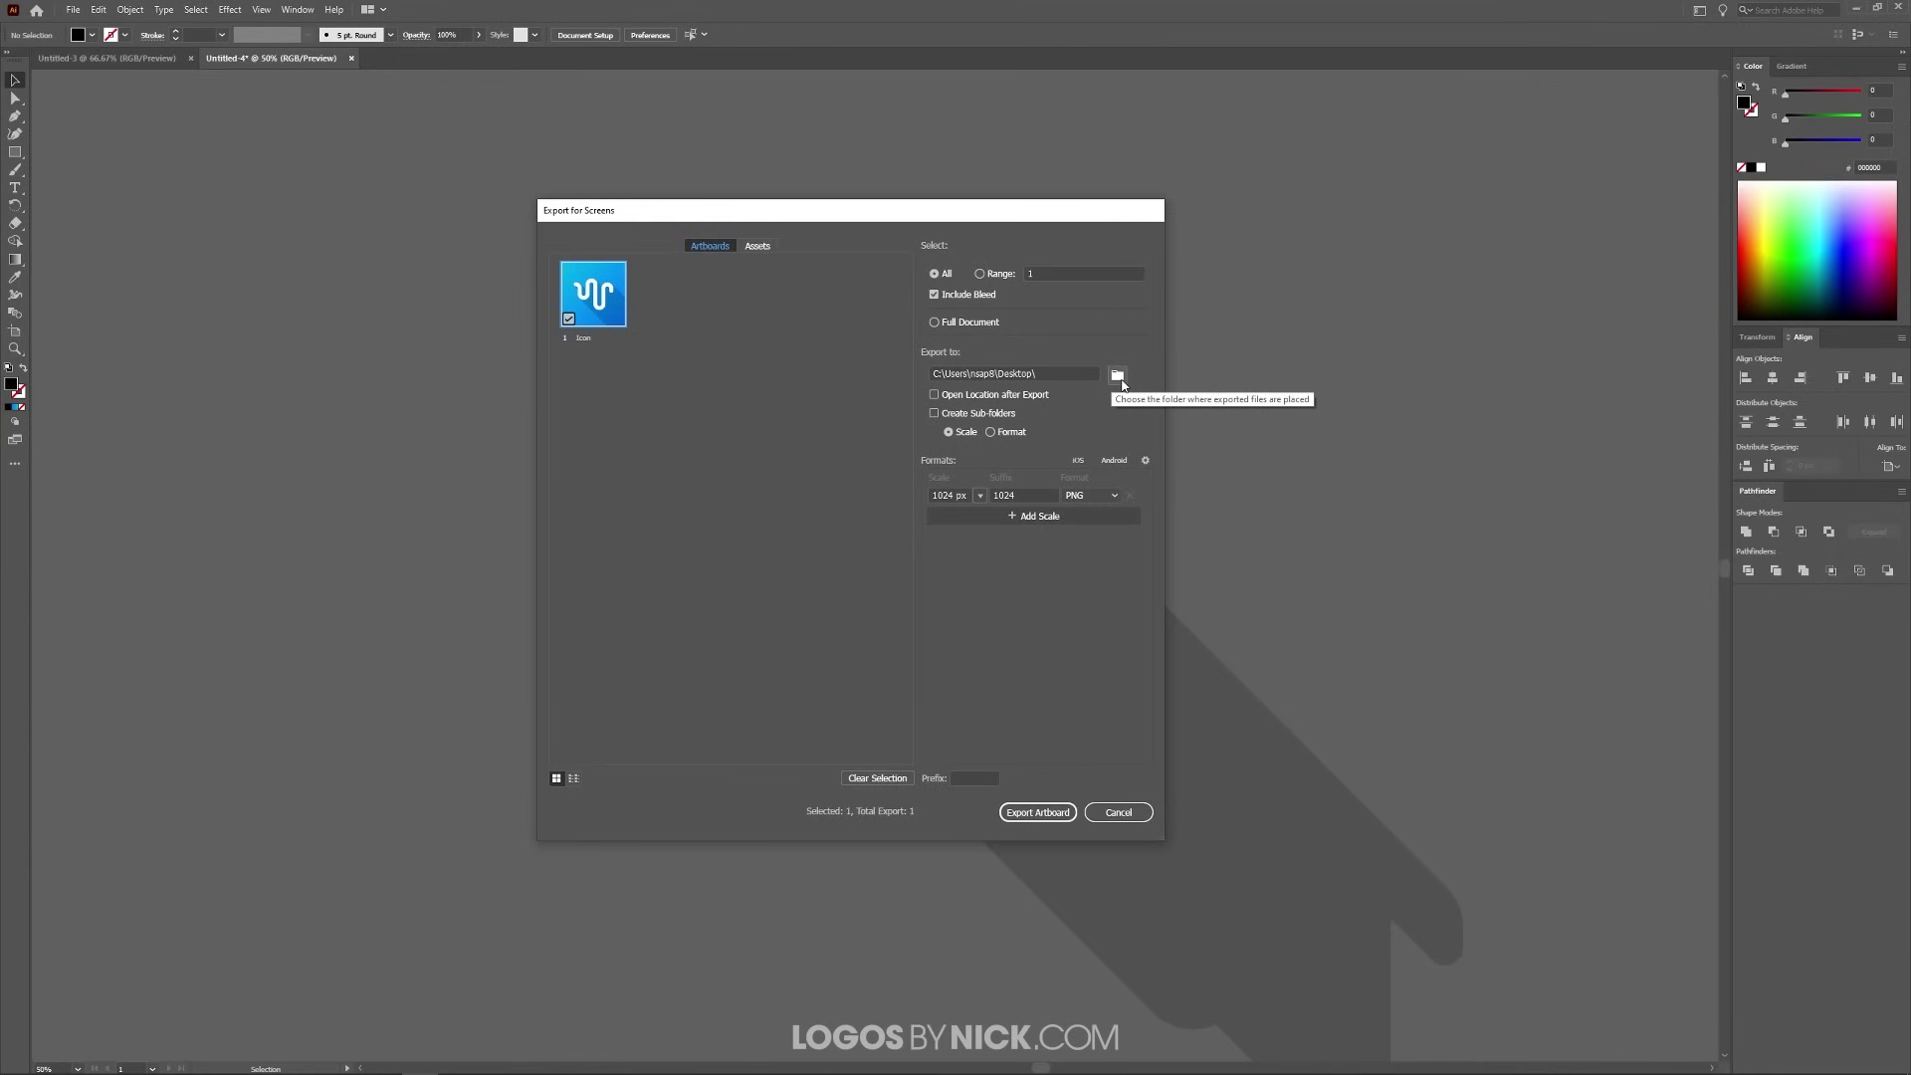
Set the export destination to the nested App Icons folder within Illustrator Tuts.
{"action": "left_click", "coordinate": [1118, 379]}
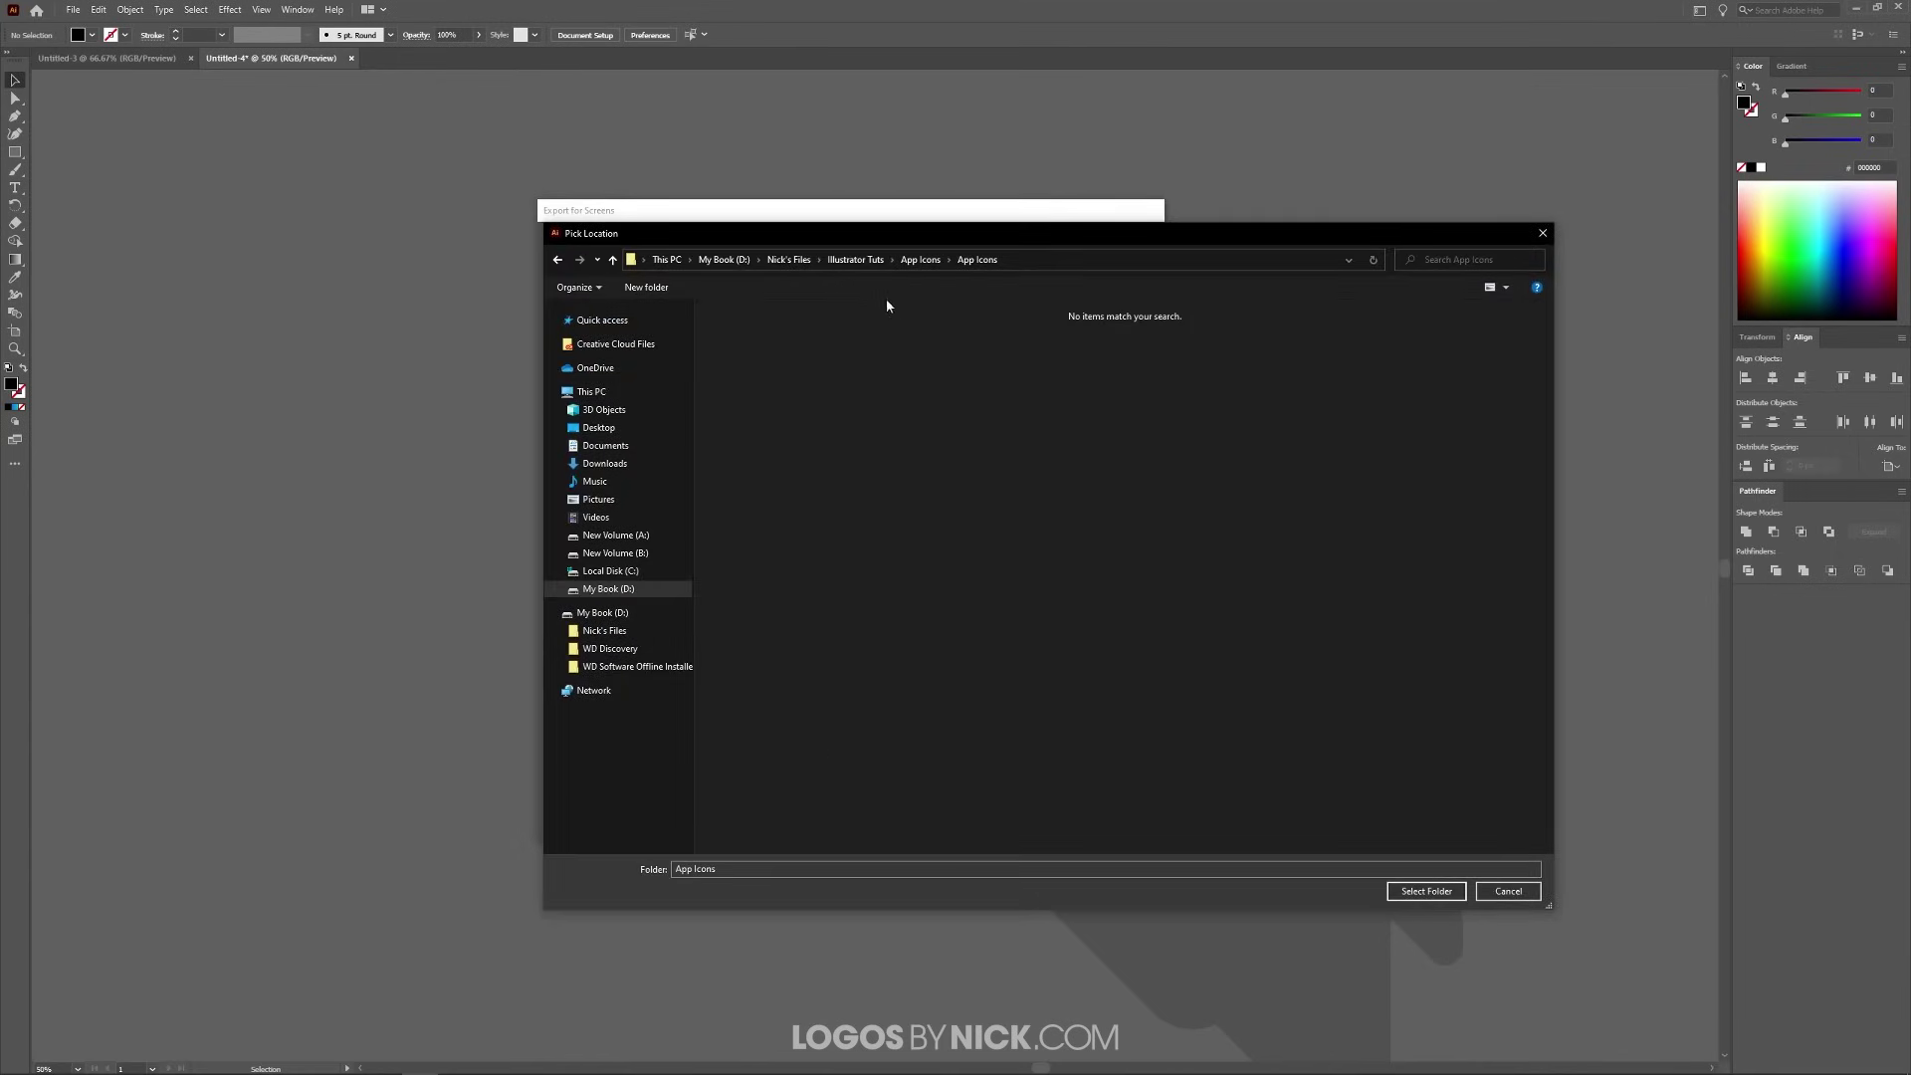
{"action": "left_click", "coordinate": [1429, 896]}
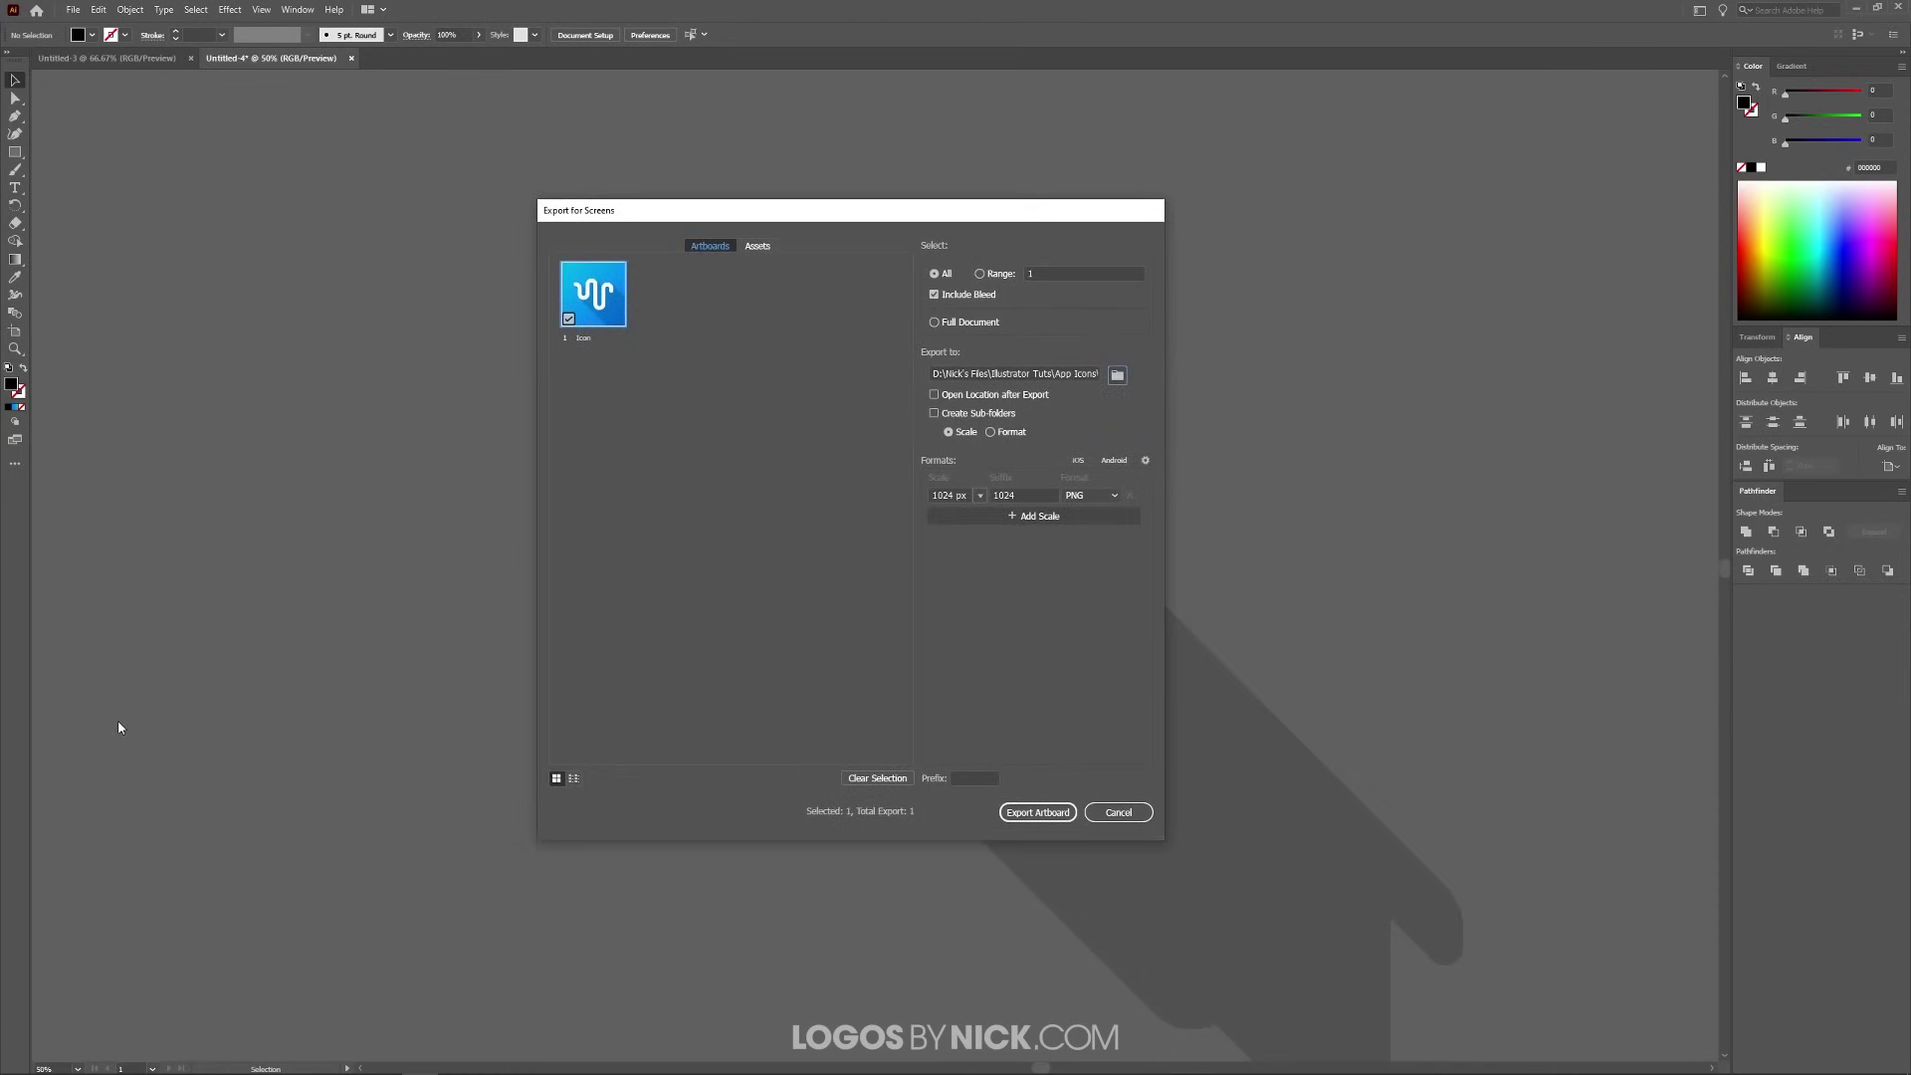
{"action": "left_click", "coordinate": [1015, 495]}
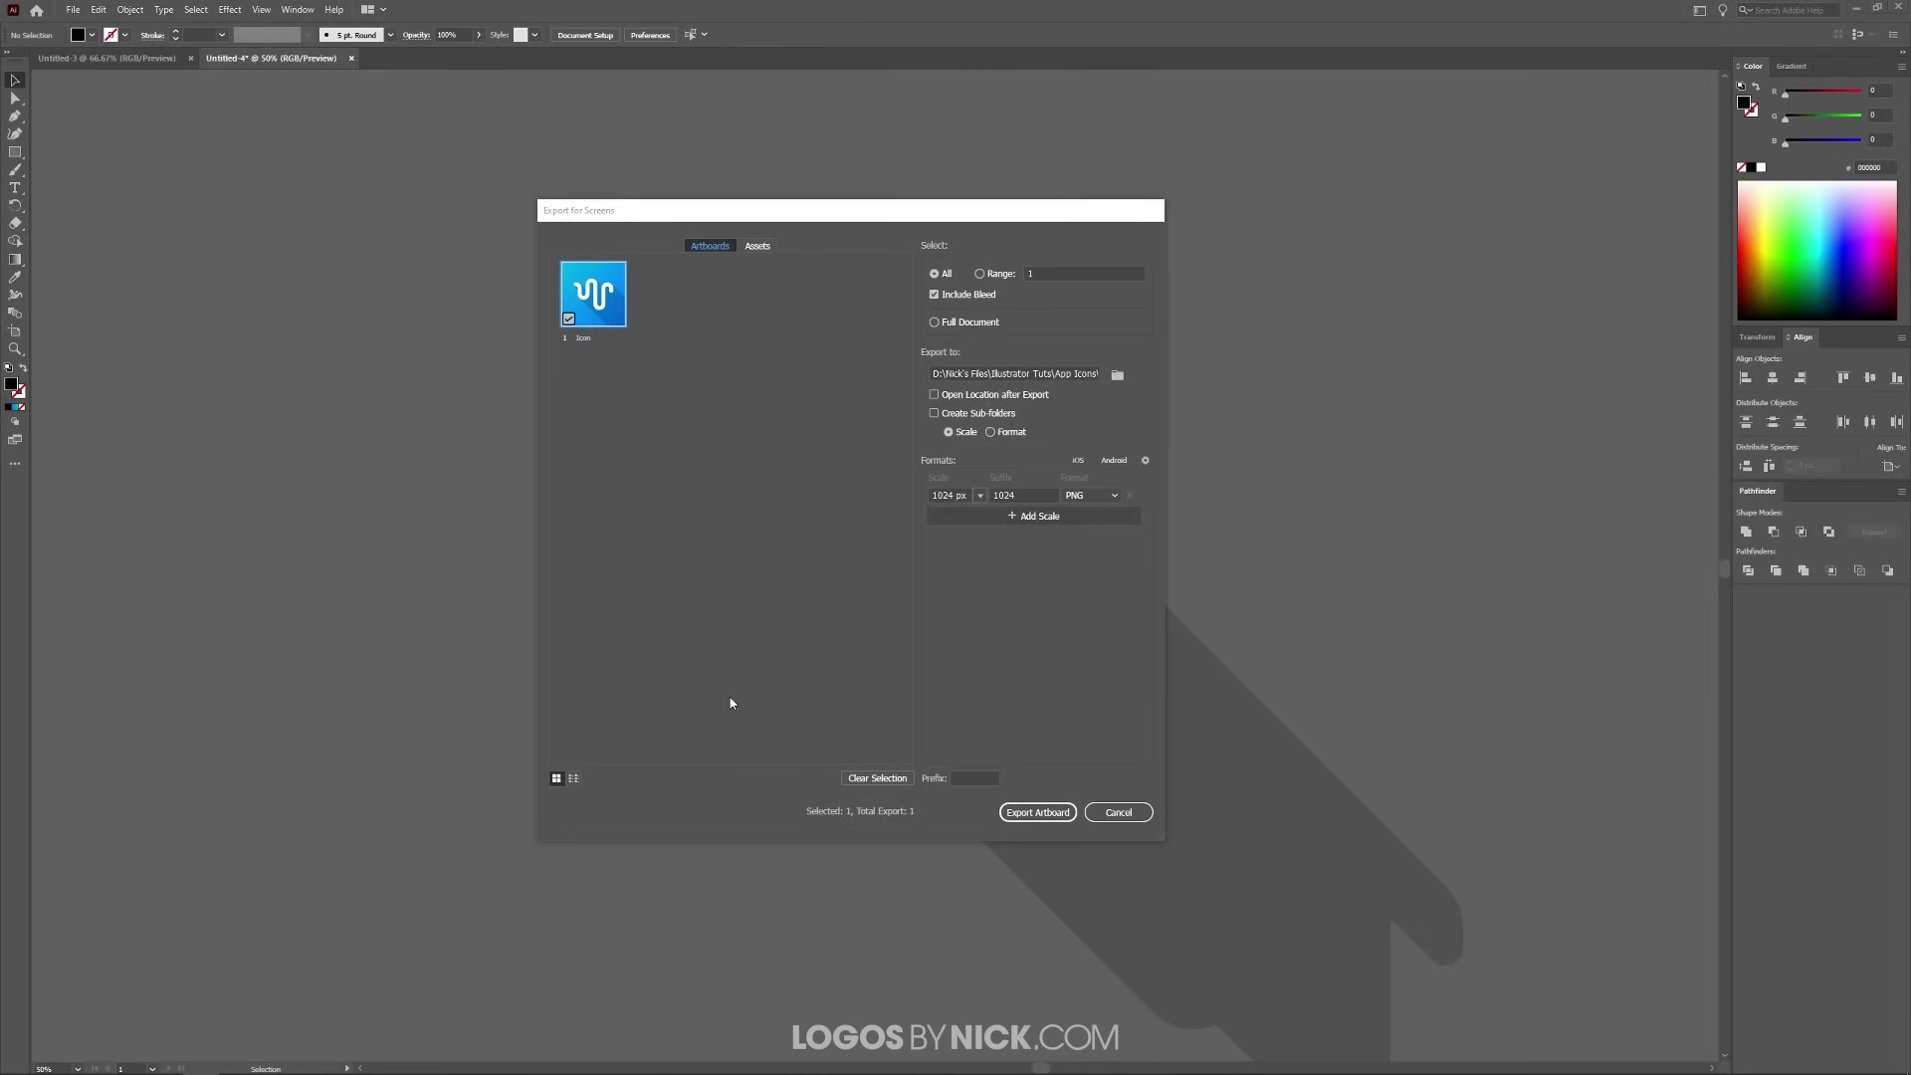
Set the first PNG export format to a width of 40 px with the suffix 40.
{"action": "left_click", "coordinate": [980, 498]}
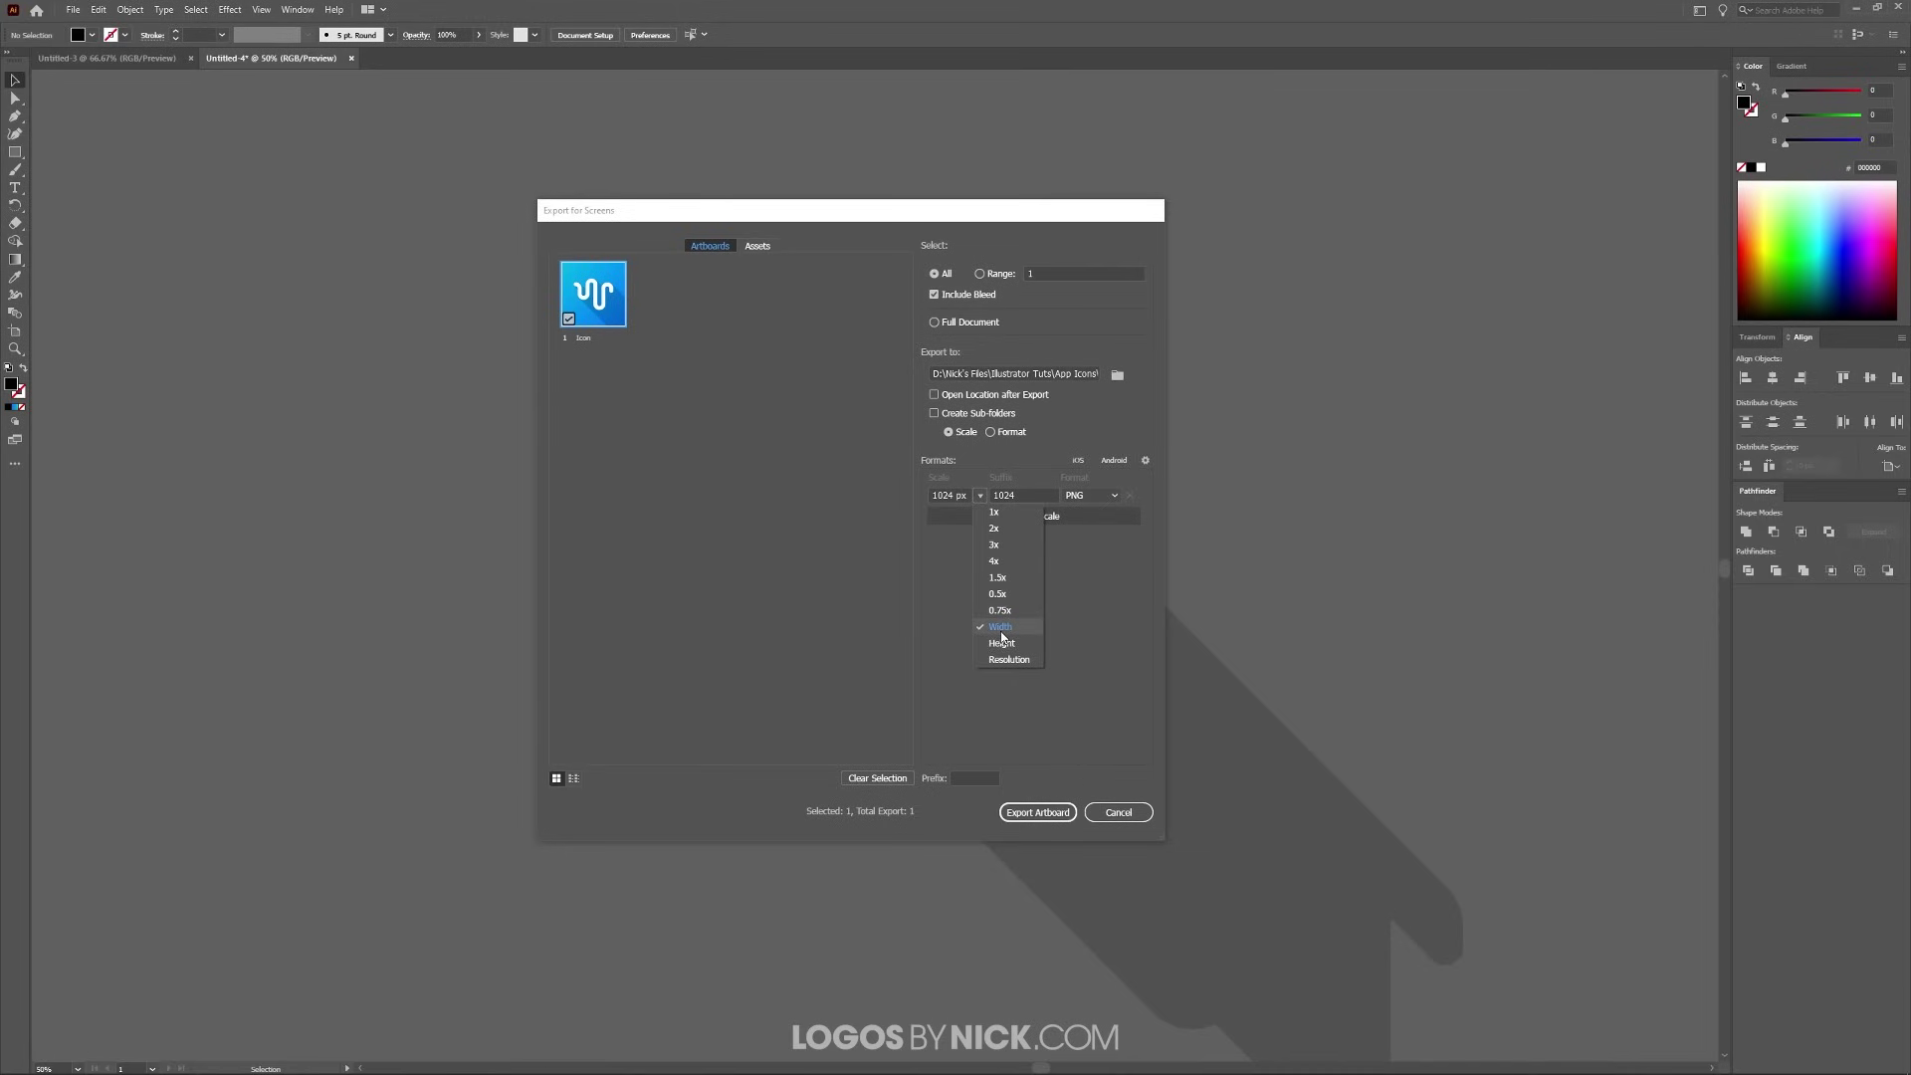
{"action": "left_click", "coordinate": [1002, 627]}
{"action": "left_click", "coordinate": [951, 495]}
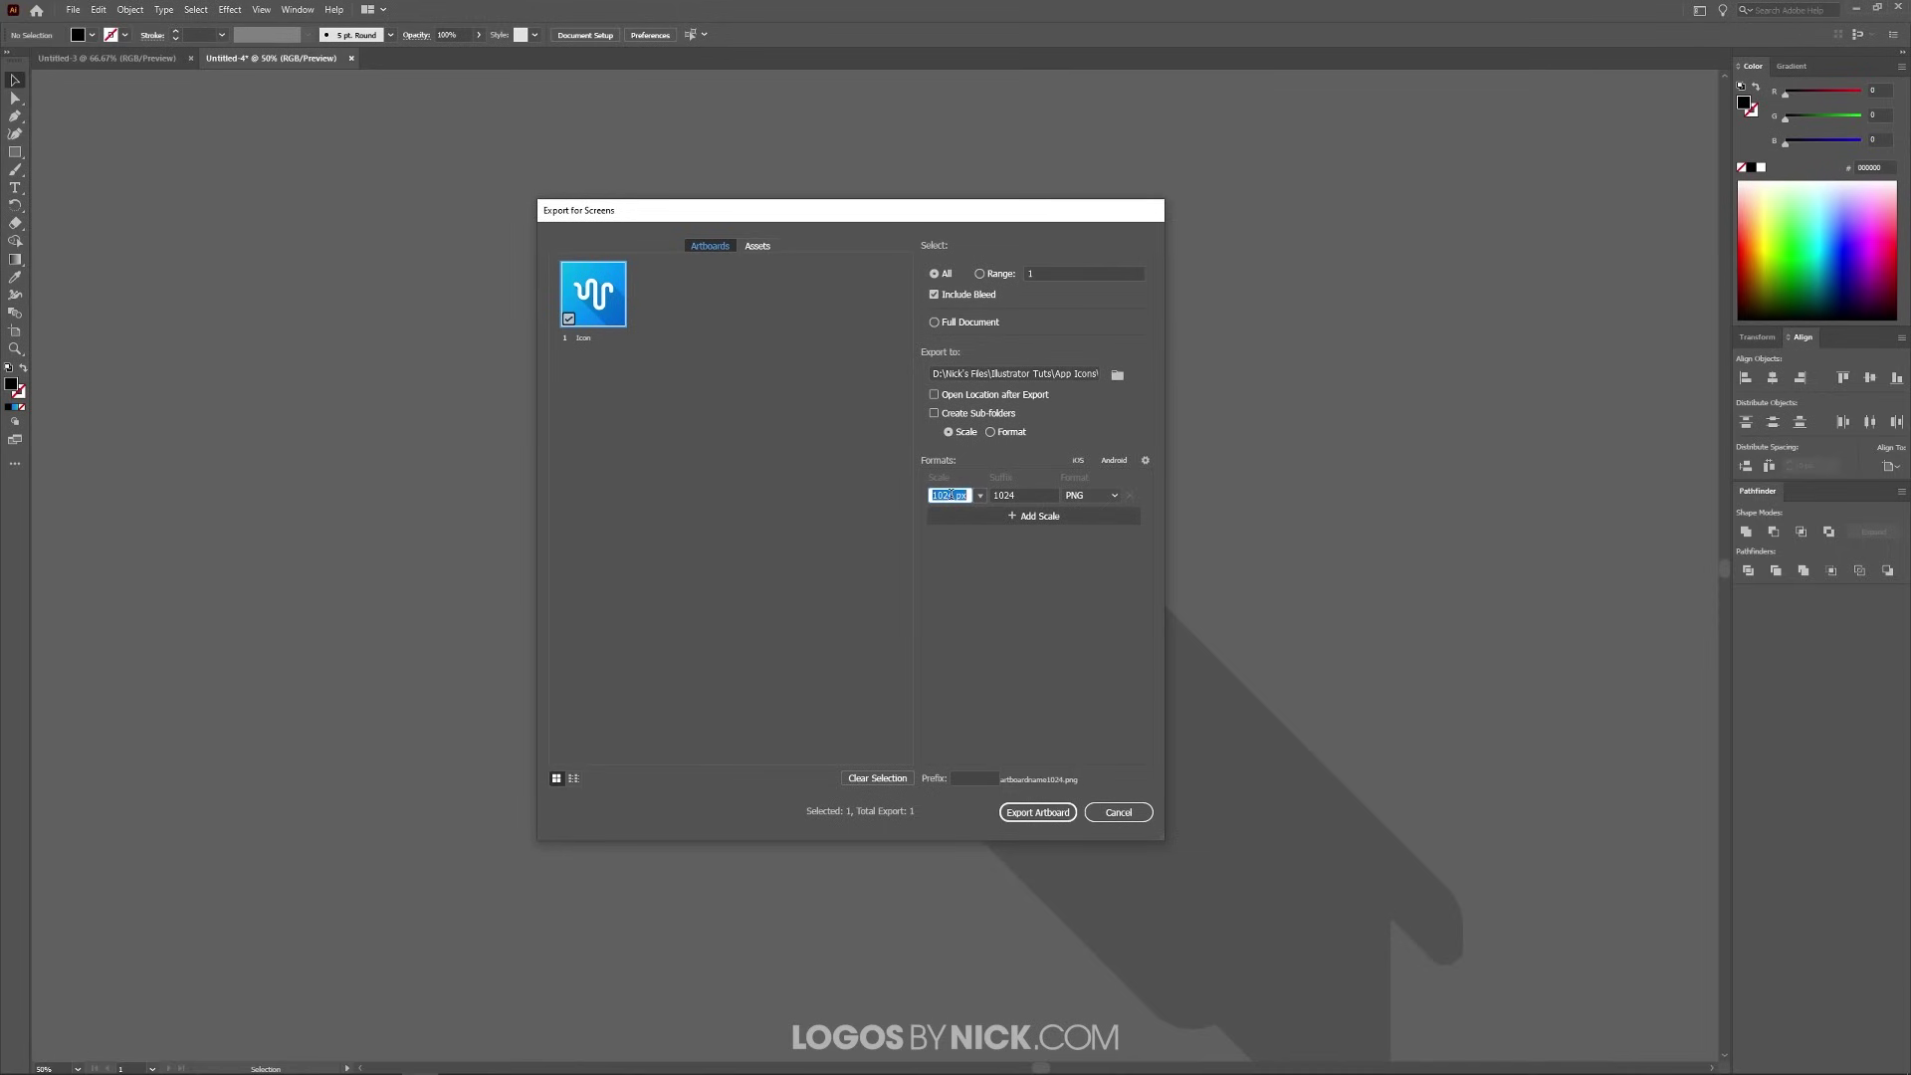
{"action": "type", "text": "40"}
{"action": "left_click", "coordinate": [1039, 495]}
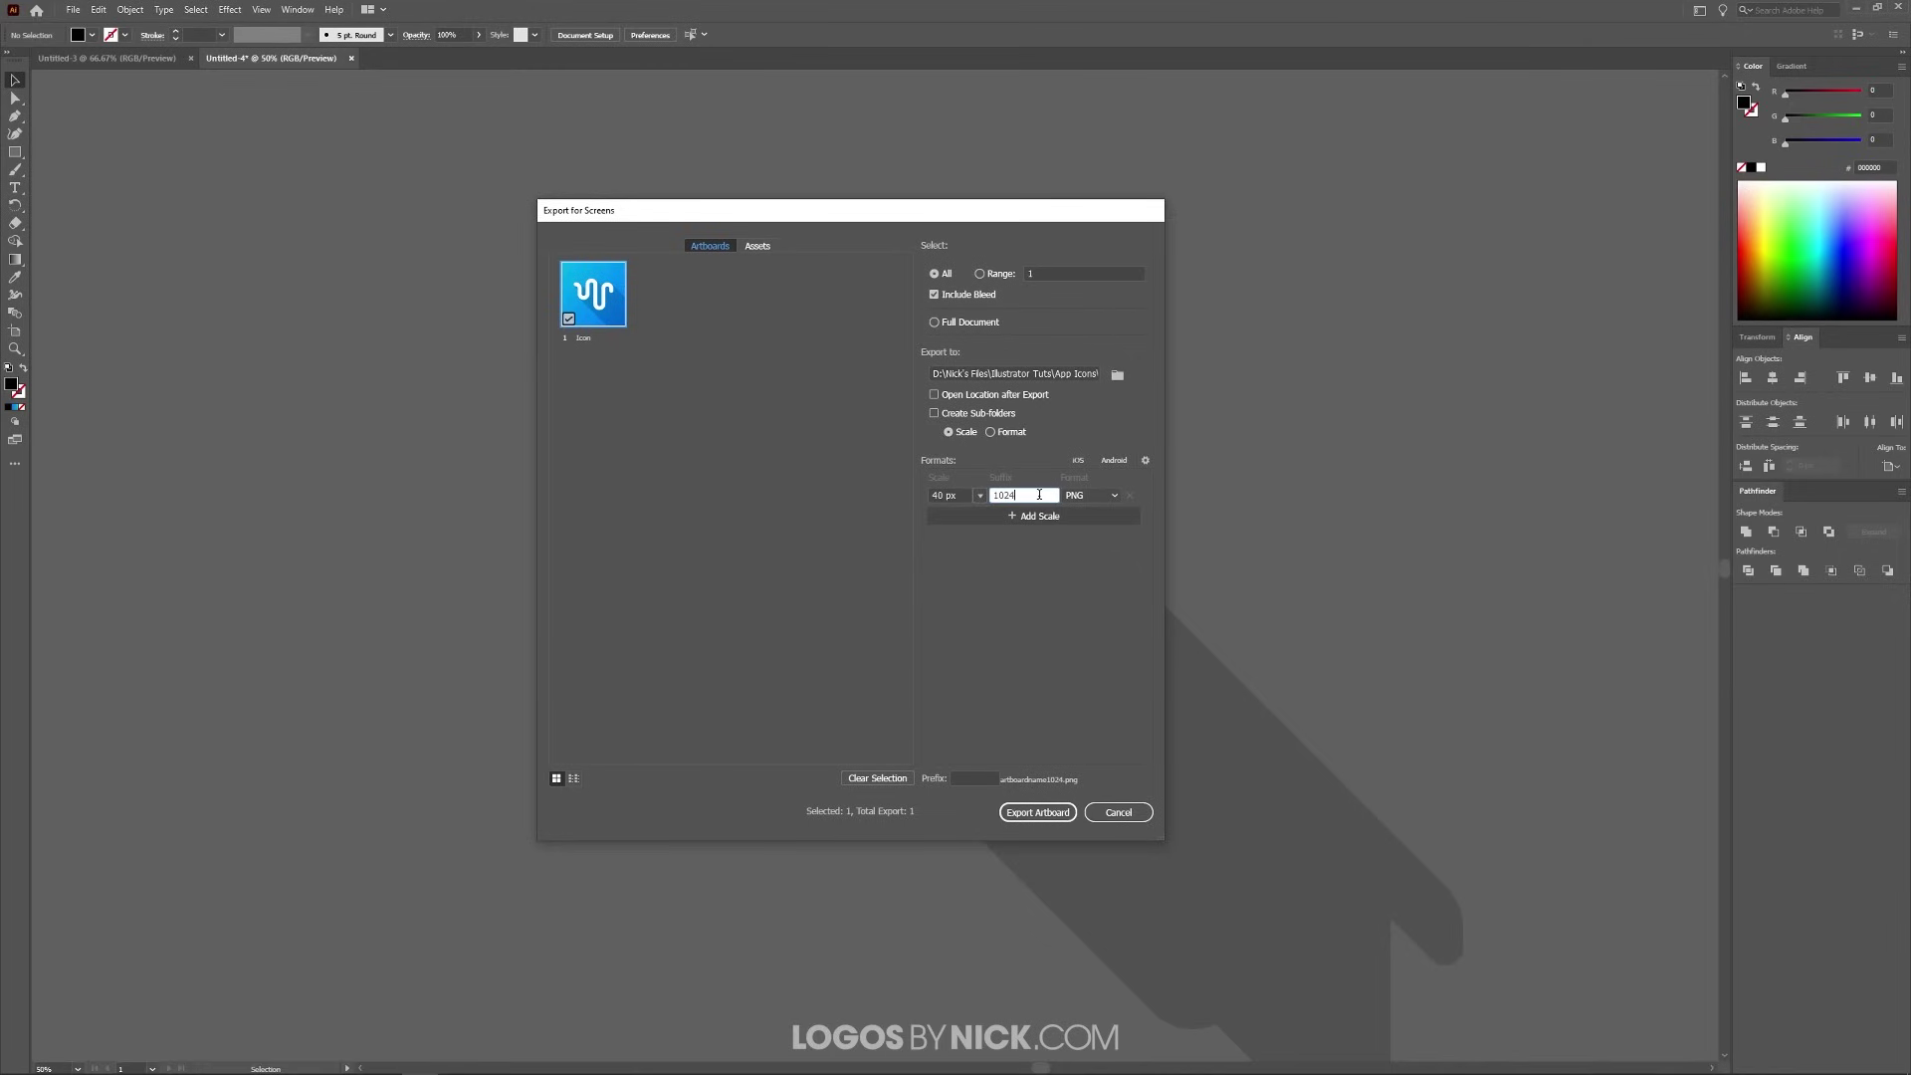
{"action": "double_click", "coordinate": [1040, 495]}
{"action": "type", "text": "40"}
{"action": "left_click", "coordinate": [640, 454]}
Add a second PNG export scale with a width of 58 px and the suffix 58.
{"action": "left_click", "coordinate": [1021, 517]}
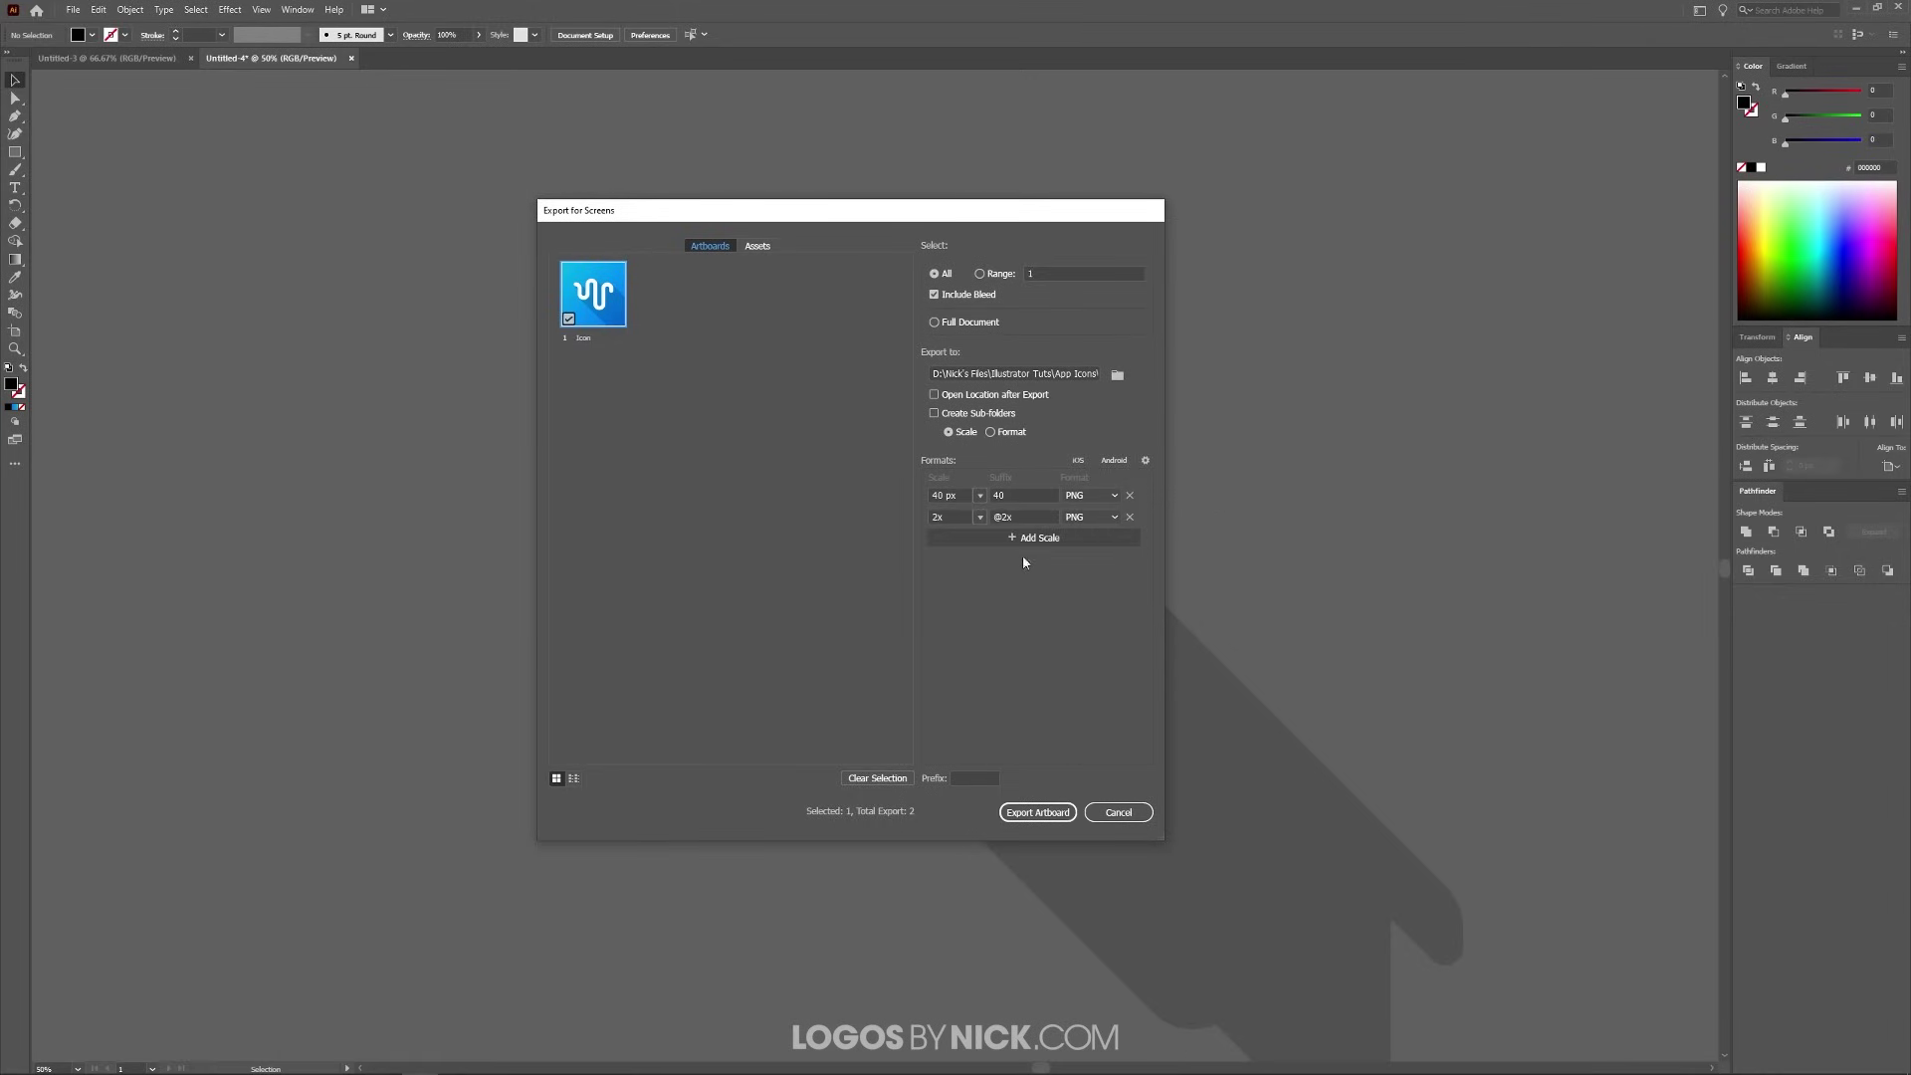
{"action": "left_click", "coordinate": [980, 517]}
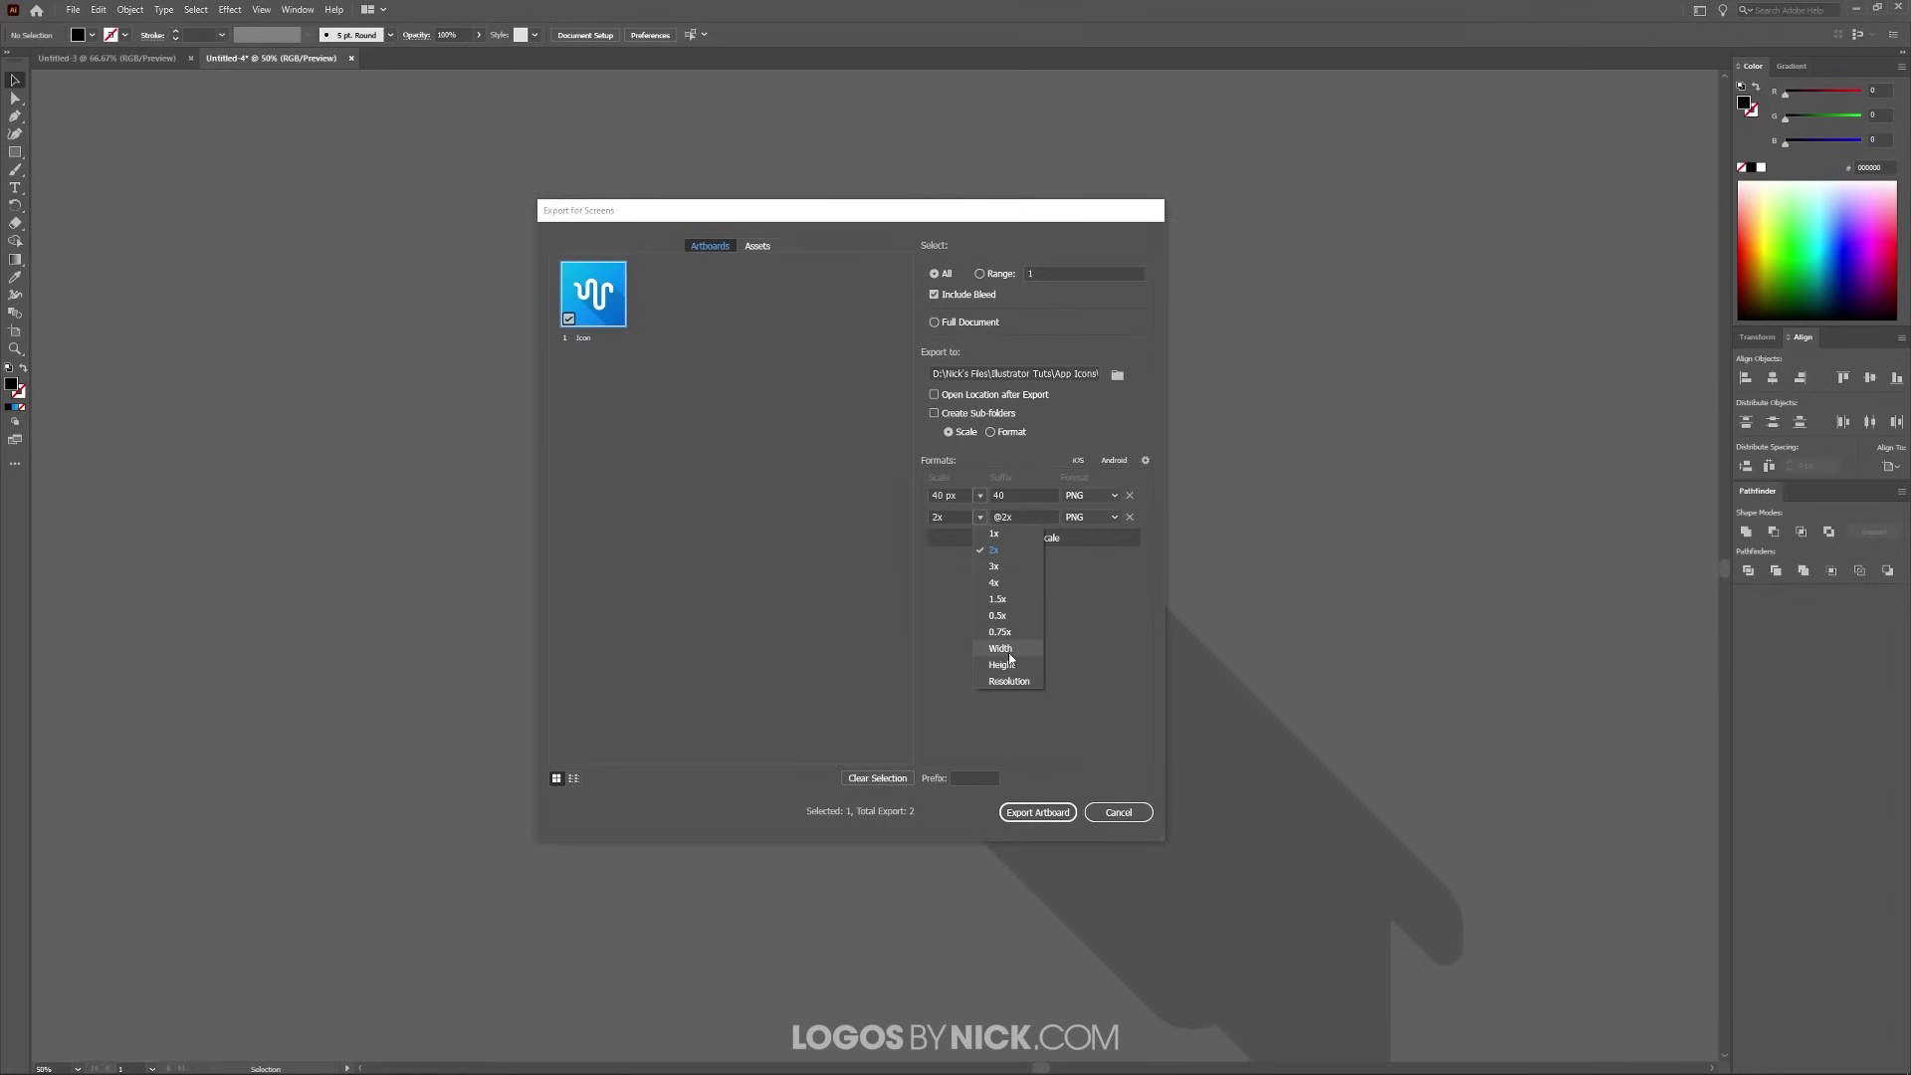
{"action": "left_click", "coordinate": [1008, 649]}
{"action": "left_click", "coordinate": [951, 516]}
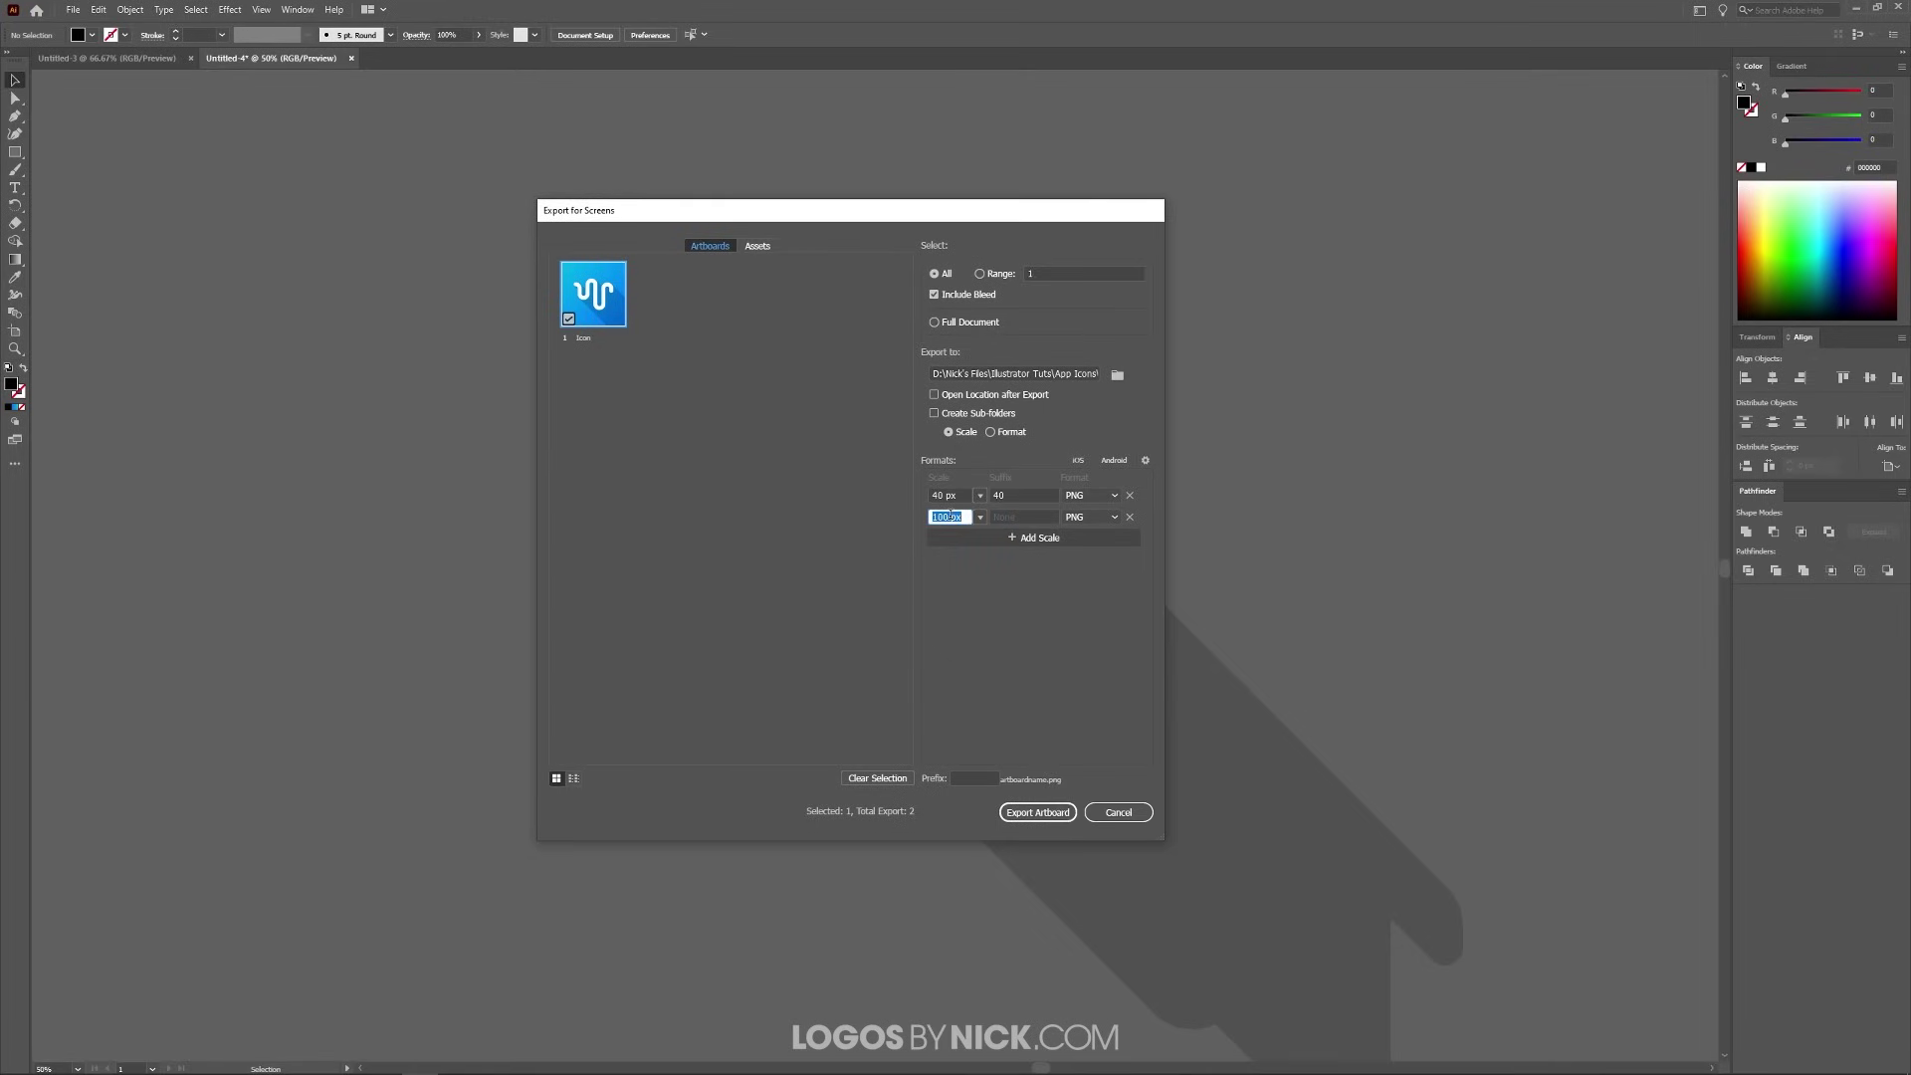
{"action": "type", "text": "58"}
{"action": "left_click", "coordinate": [1024, 519]}
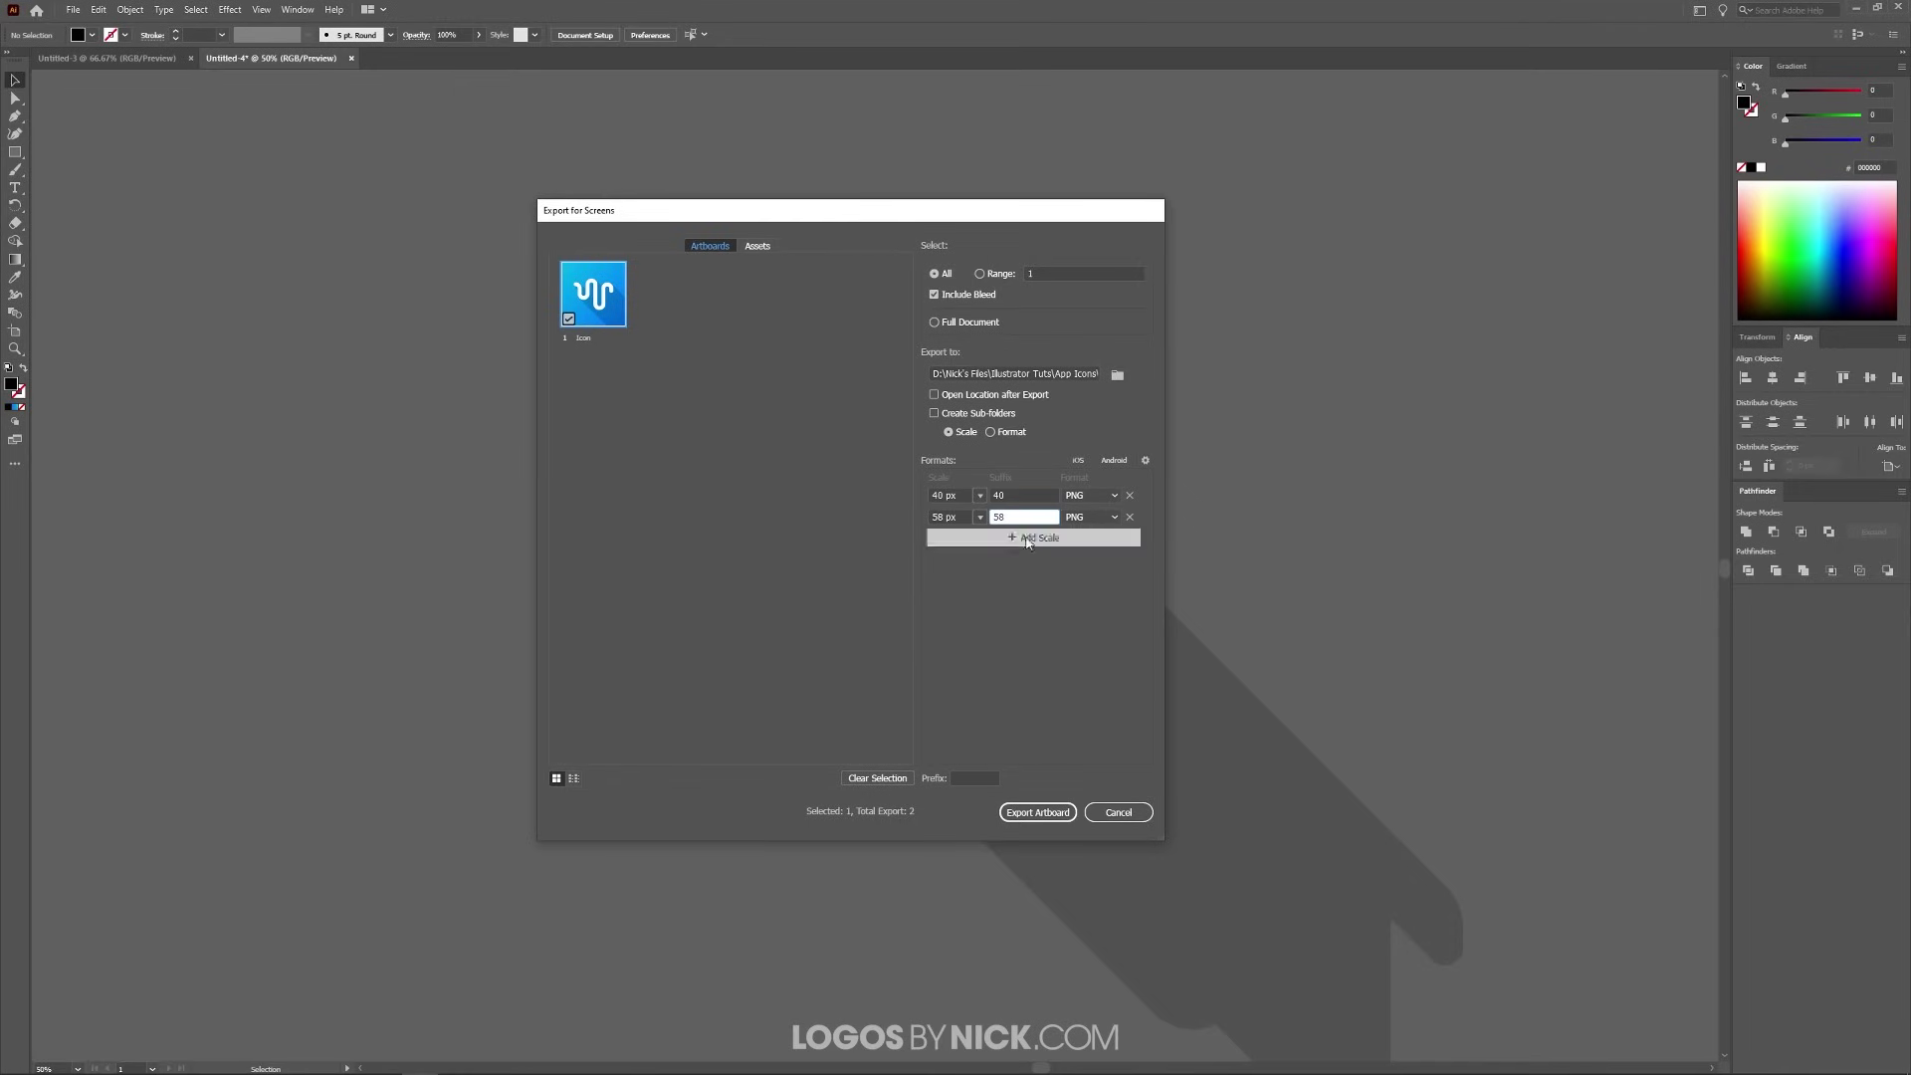
Add a third PNG export scale of 60 px with the suffix 60.
{"action": "left_click", "coordinate": [1029, 535]}
{"action": "left_click", "coordinate": [1029, 536]}
{"action": "left_click", "coordinate": [980, 538]}
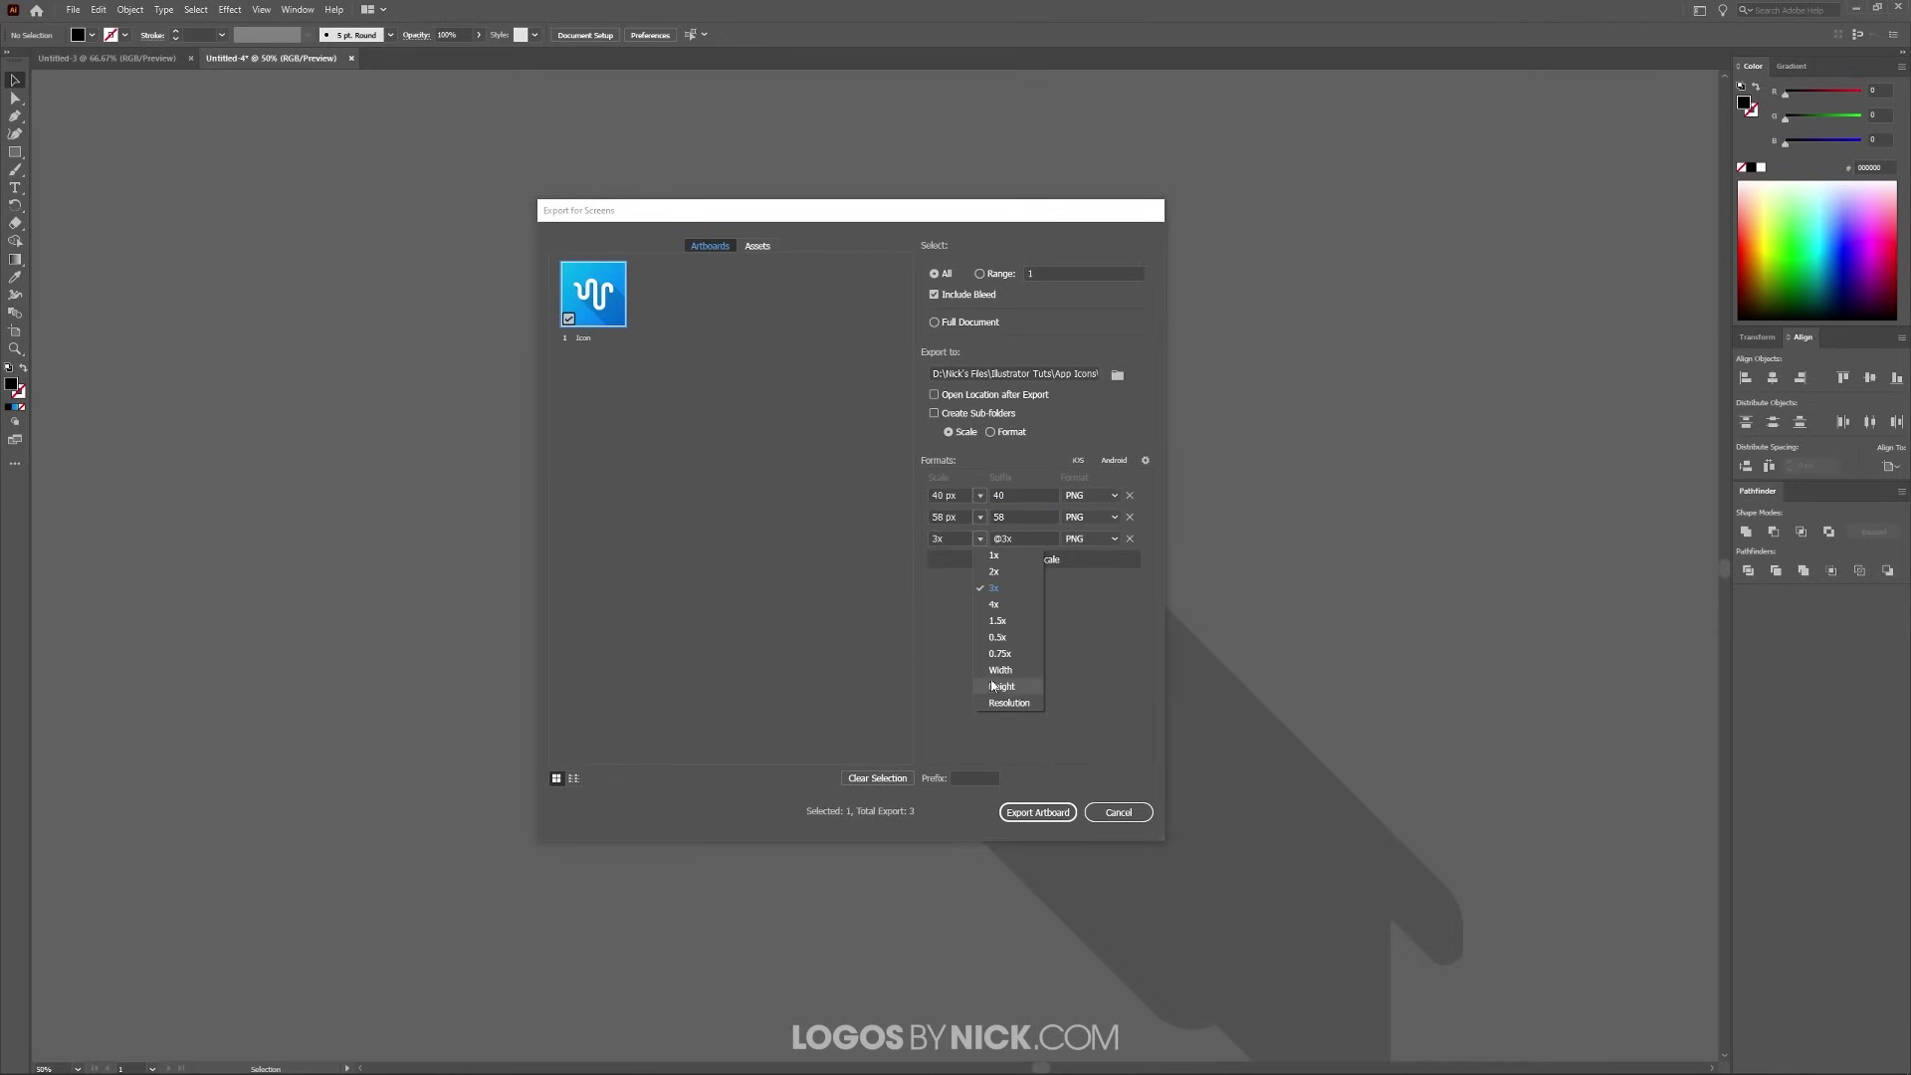
{"action": "left_click", "coordinate": [1000, 685]}
{"action": "left_click", "coordinate": [953, 538]}
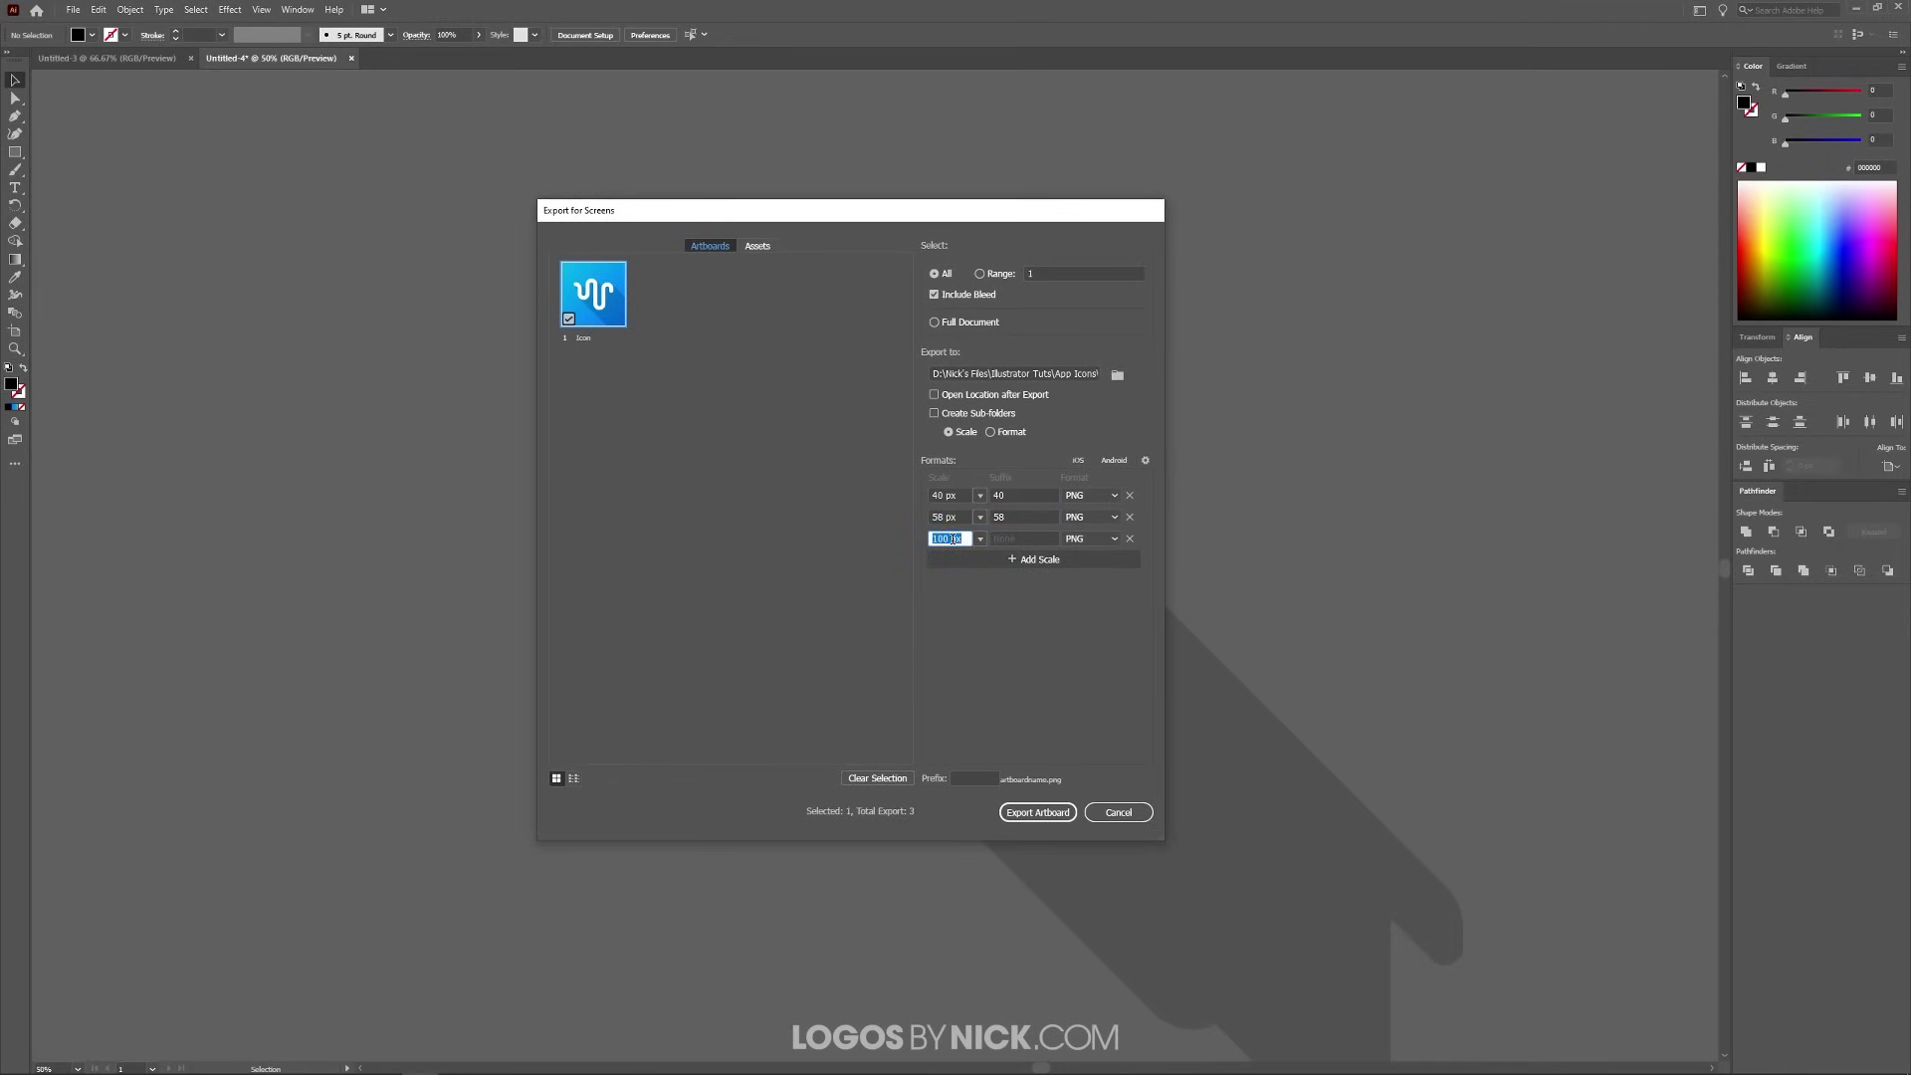
{"action": "type", "text": "60"}
{"action": "left_click", "coordinate": [1025, 539]}
{"action": "type", "text": "6"}
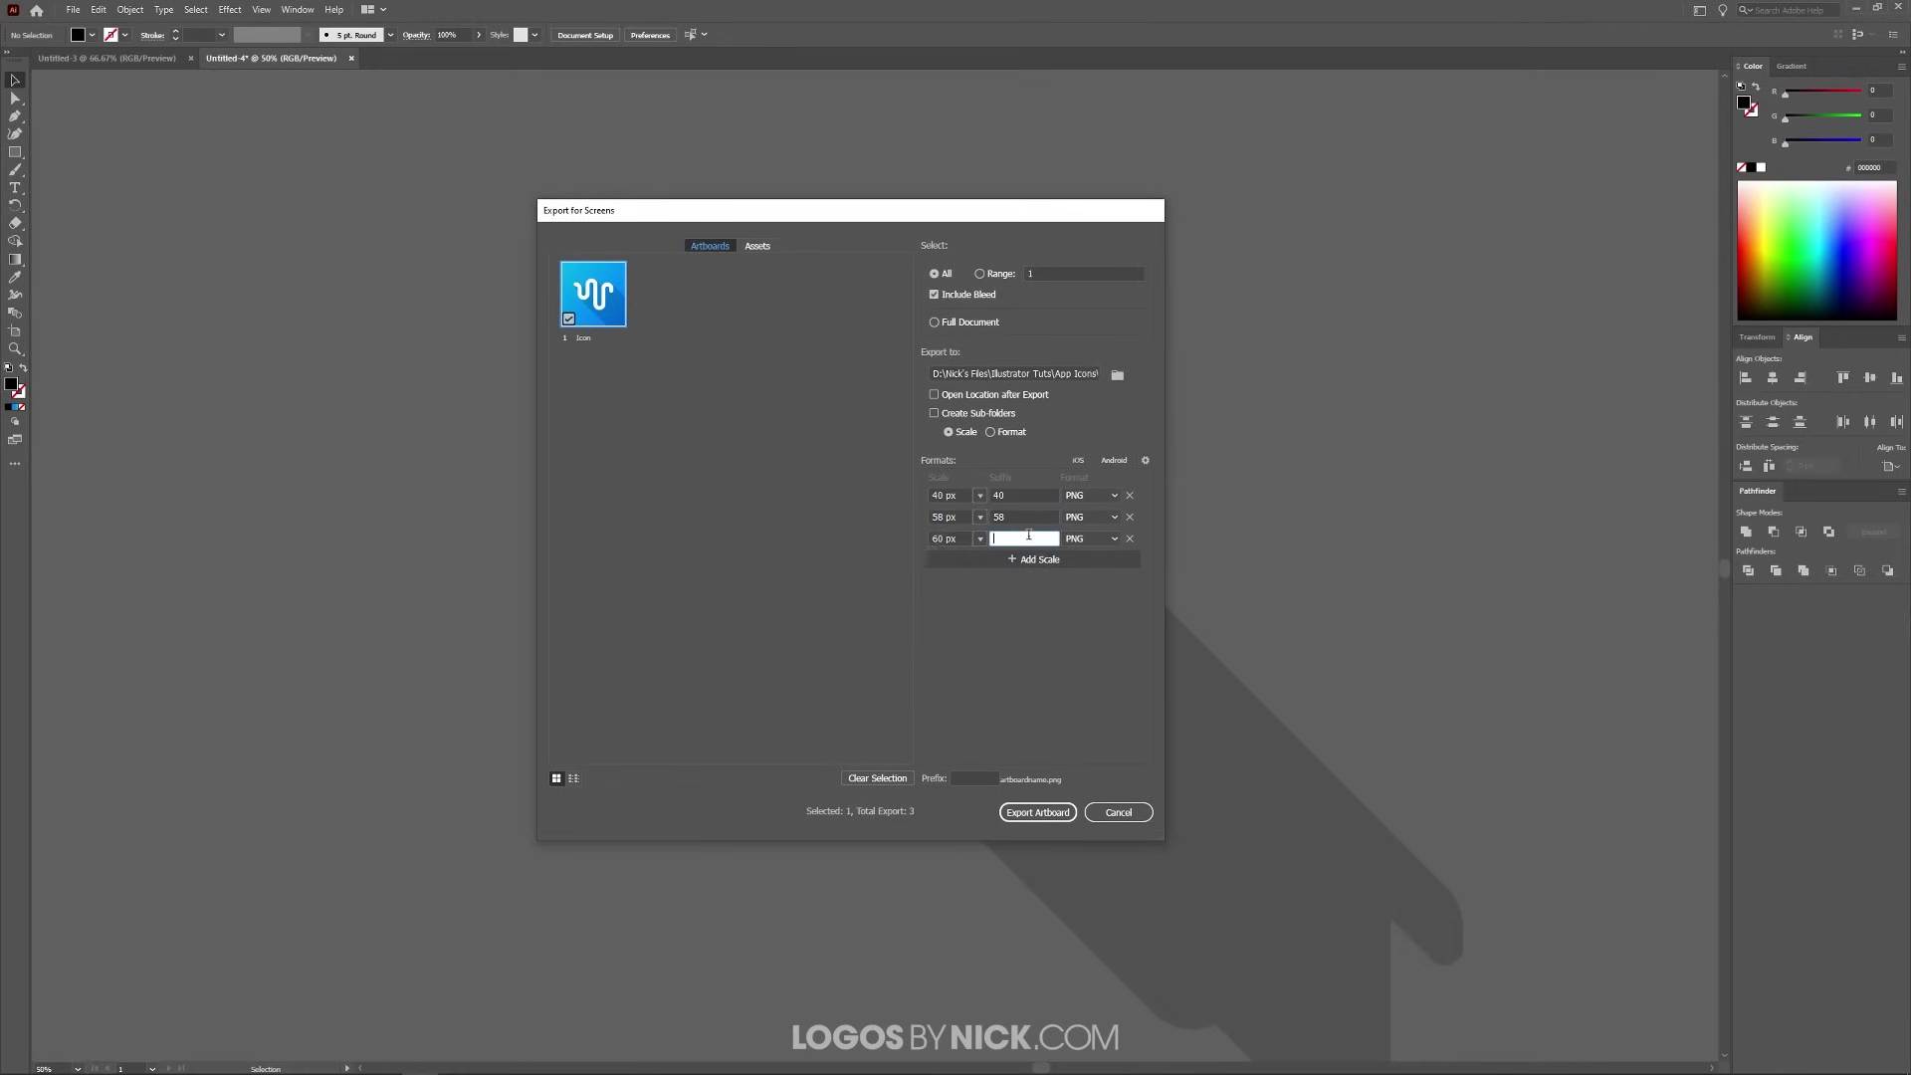
{"action": "type", "text": "0"}
{"action": "left_click", "coordinate": [1047, 614]}
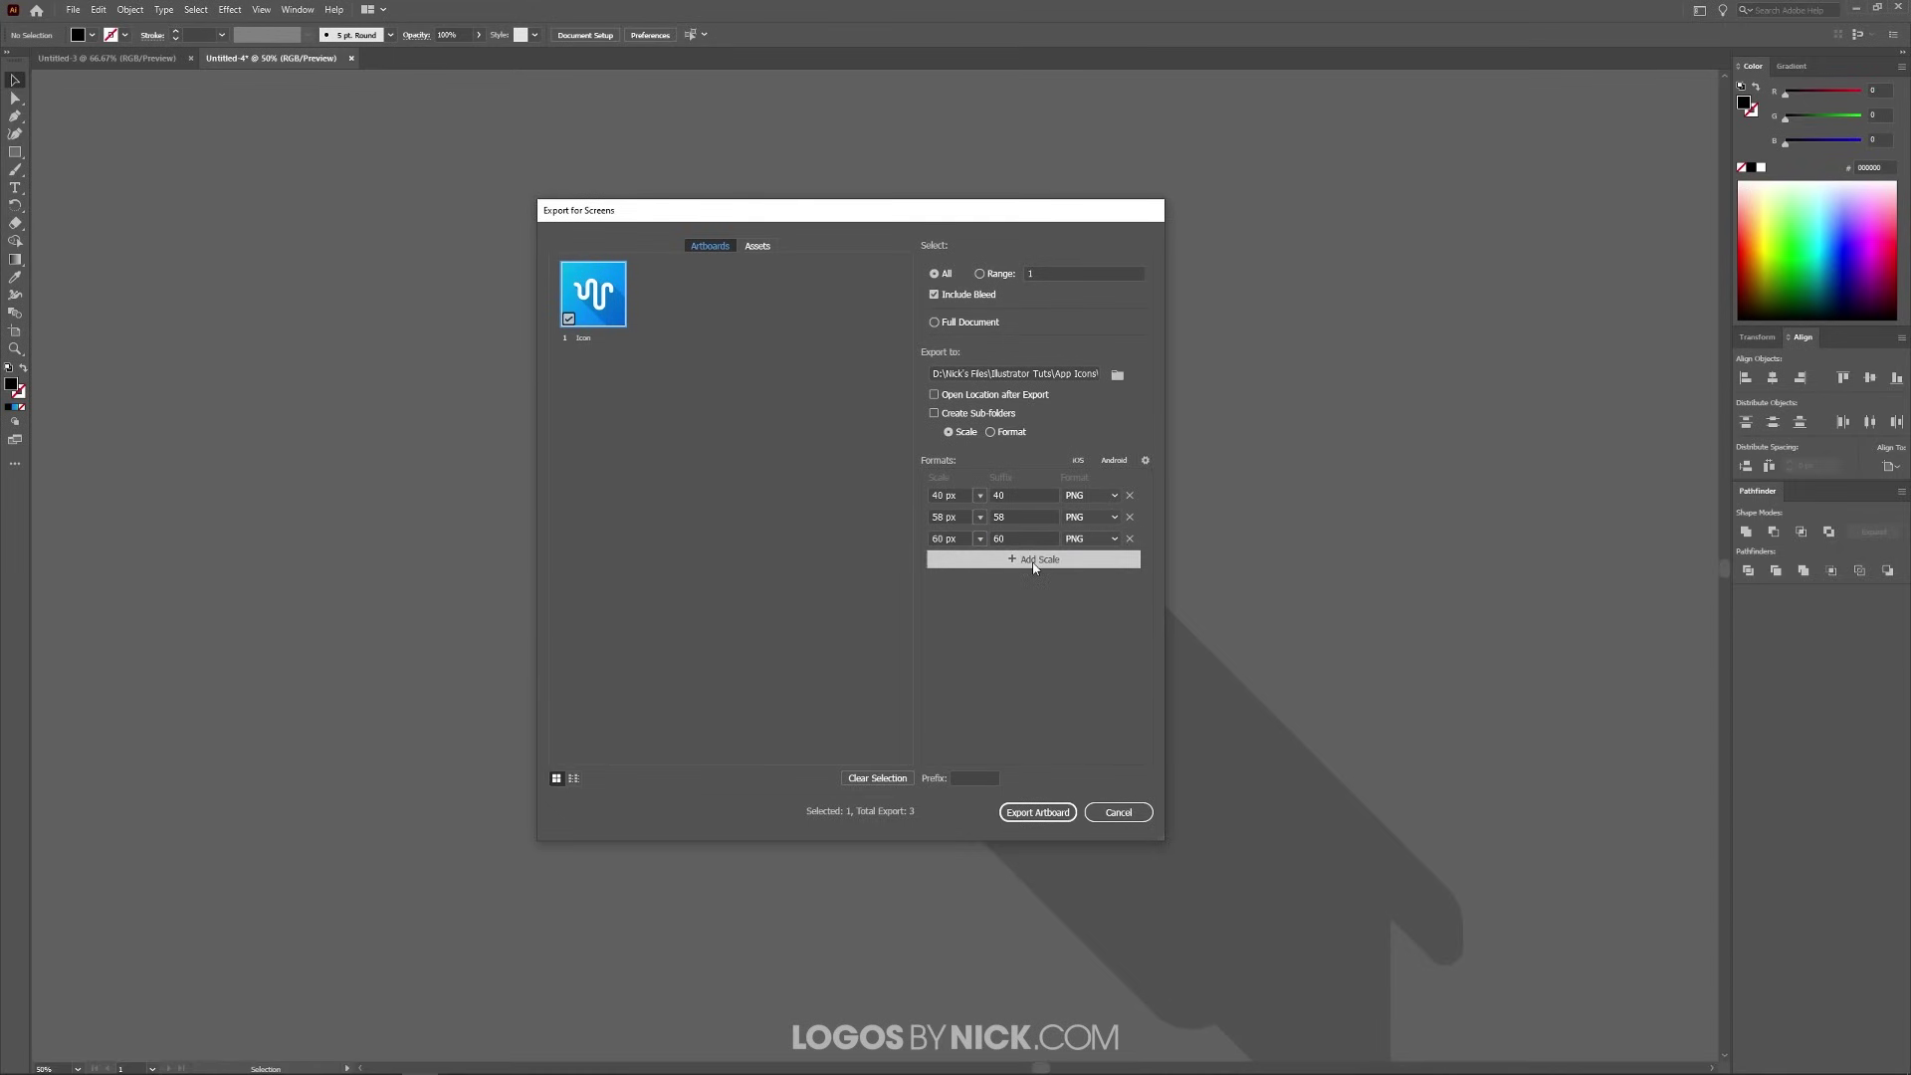
Add PNG export scales of 80, 87, 120 and 152 px, each with its pixel size as suffix.
{"action": "left_click", "coordinate": [1035, 561]}
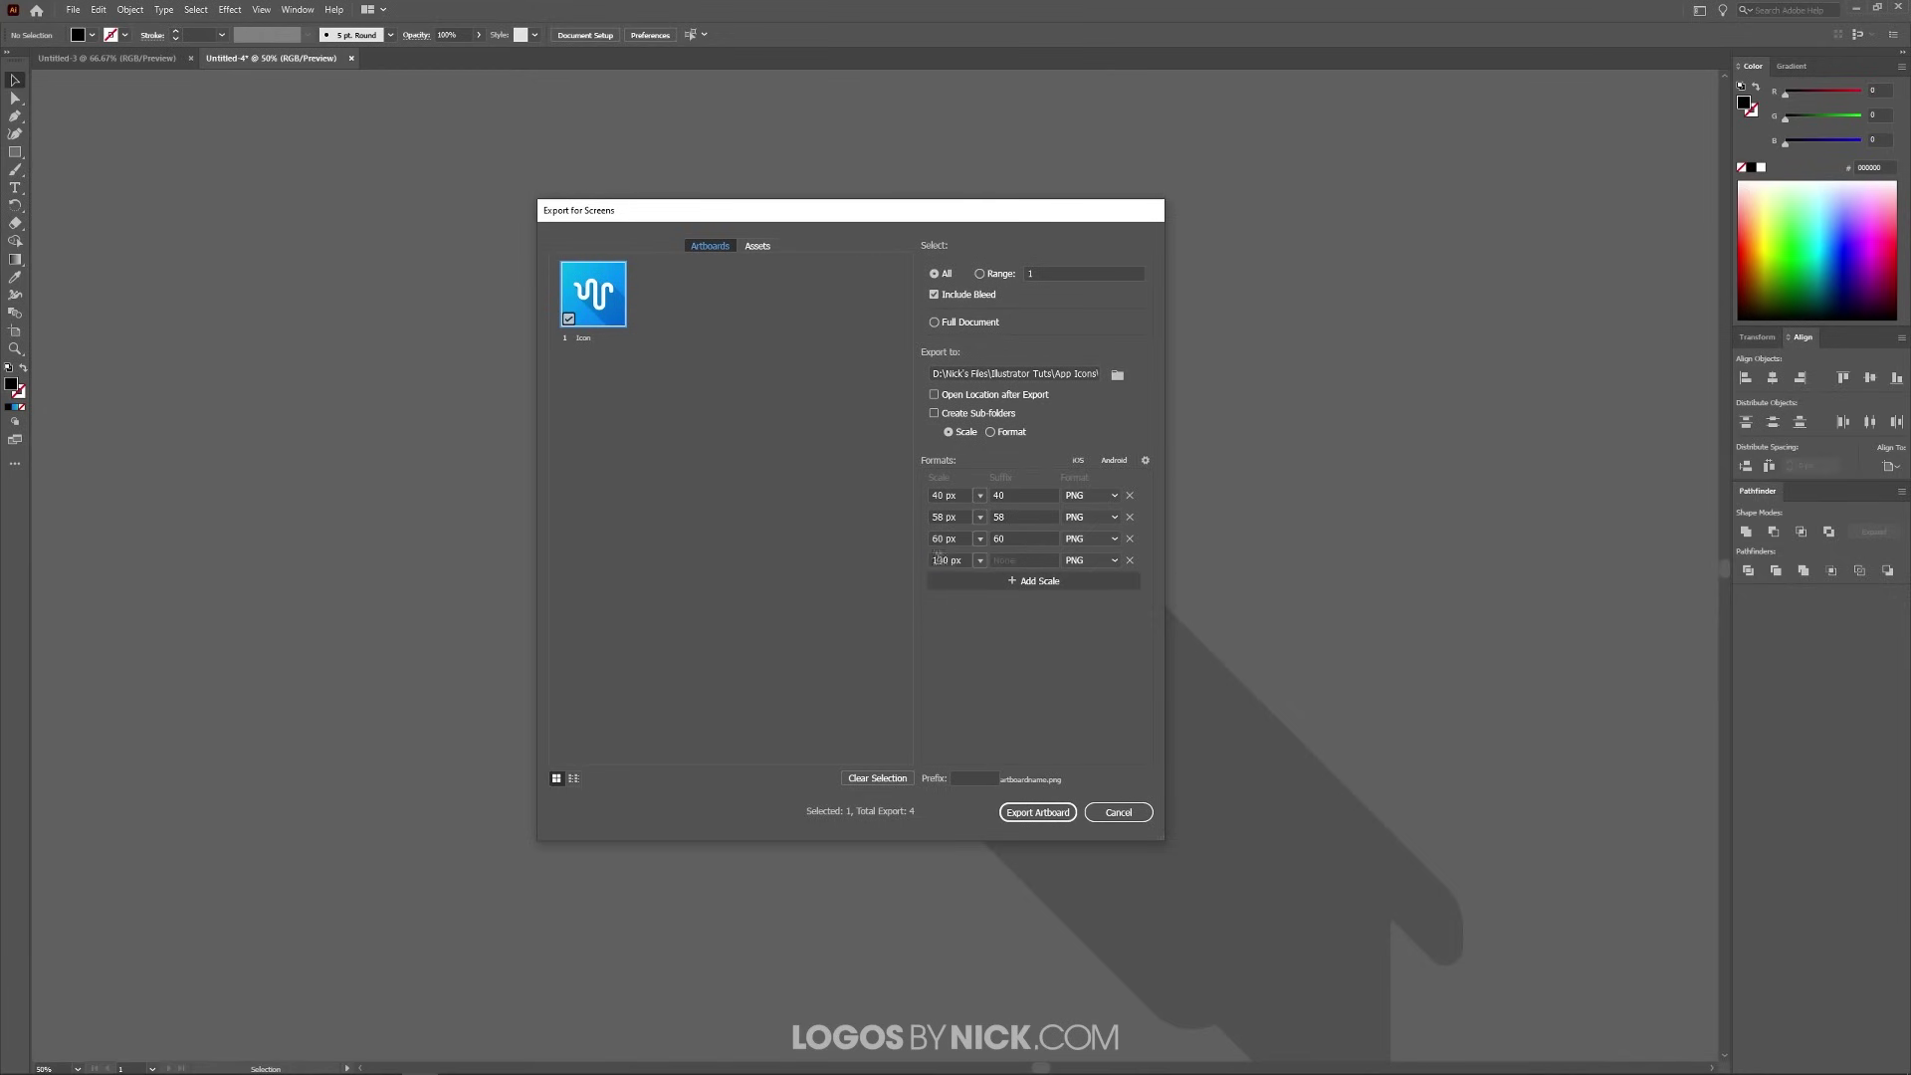
{"action": "left_click", "coordinate": [1034, 582]}
{"action": "left_click", "coordinate": [950, 581]}
{"action": "type", "text": "87"}
{"action": "left_click", "coordinate": [994, 603]}
{"action": "type", "text": "120"}
{"action": "left_click", "coordinate": [993, 624]}
{"action": "type", "text": "152"}
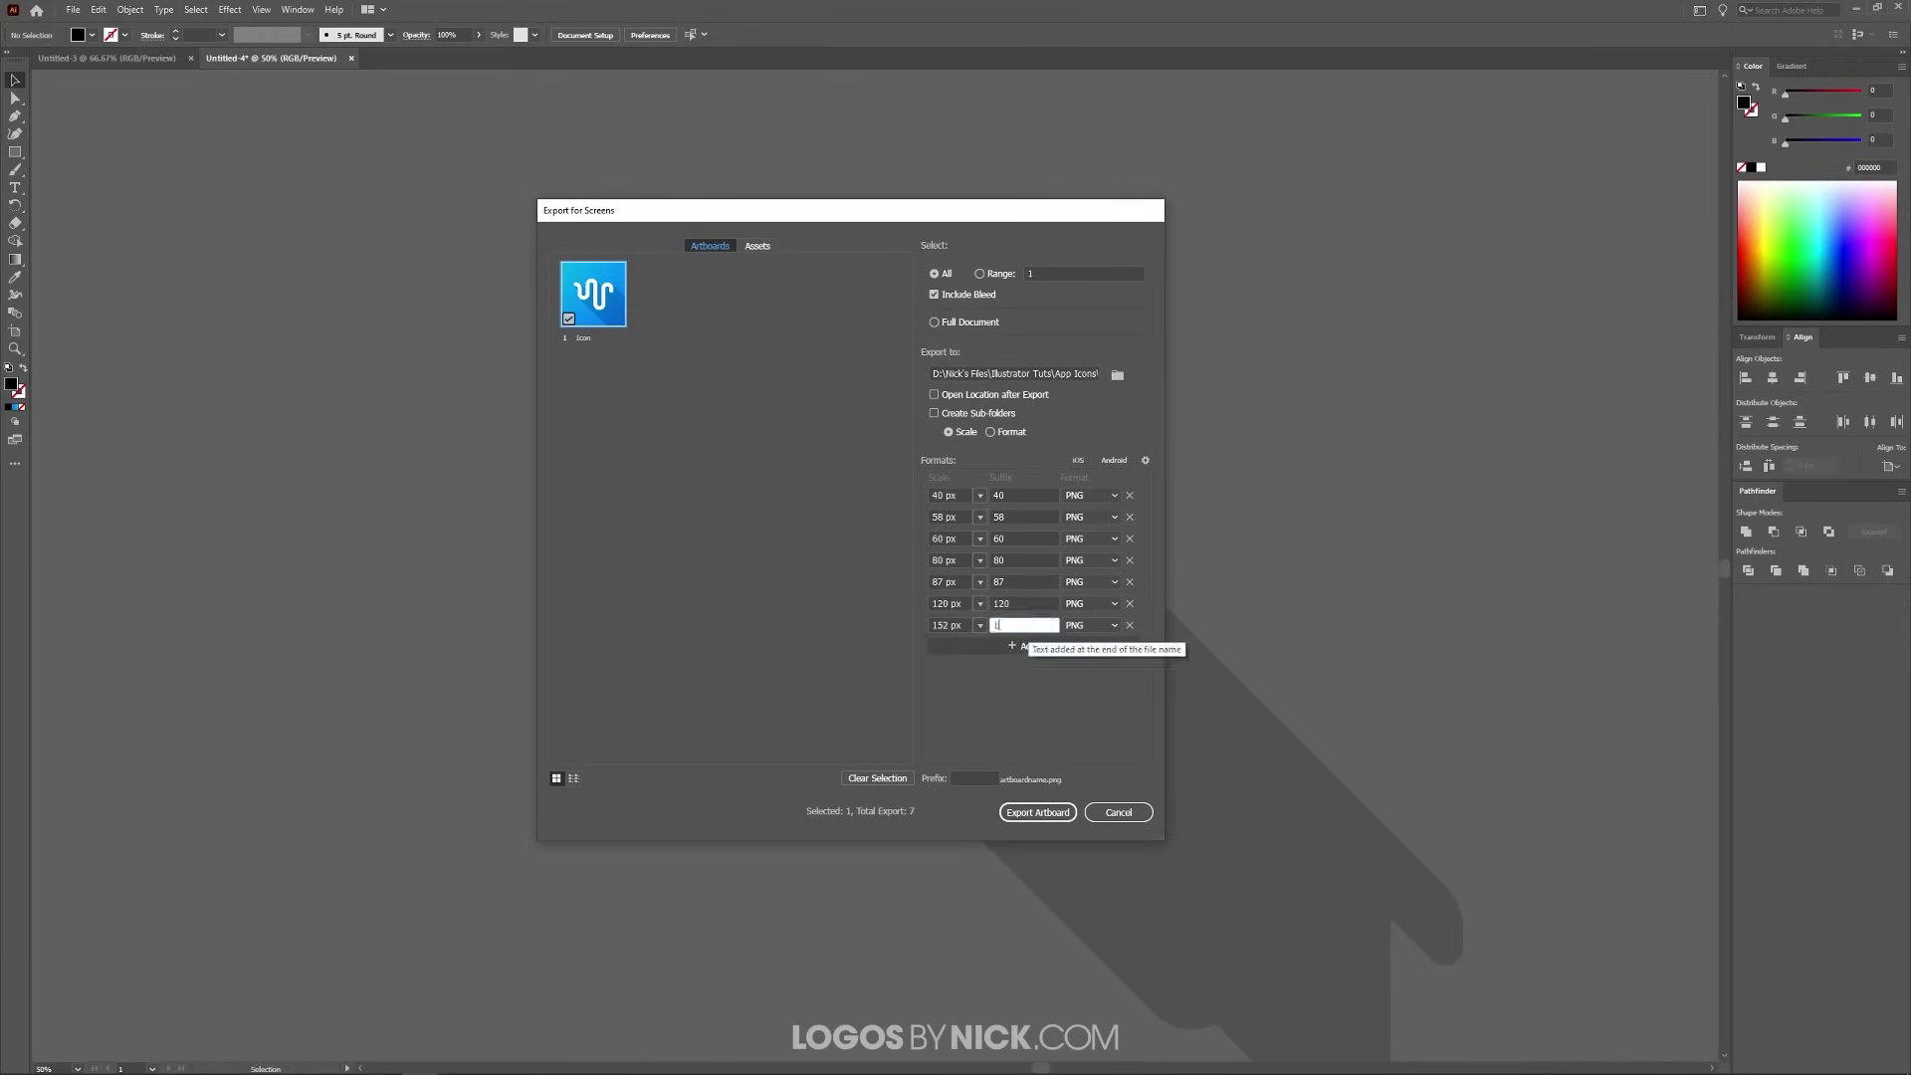
Add PNG export scales of 167, 180 and 1024 px, each with its pixel size as suffix.
{"action": "left_click", "coordinate": [993, 646]}
{"action": "type", "text": "167"}
{"action": "left_click", "coordinate": [1034, 667]}
{"action": "type", "text": "180"}
{"action": "left_click", "coordinate": [1034, 689]}
{"action": "type", "text": "1024"}
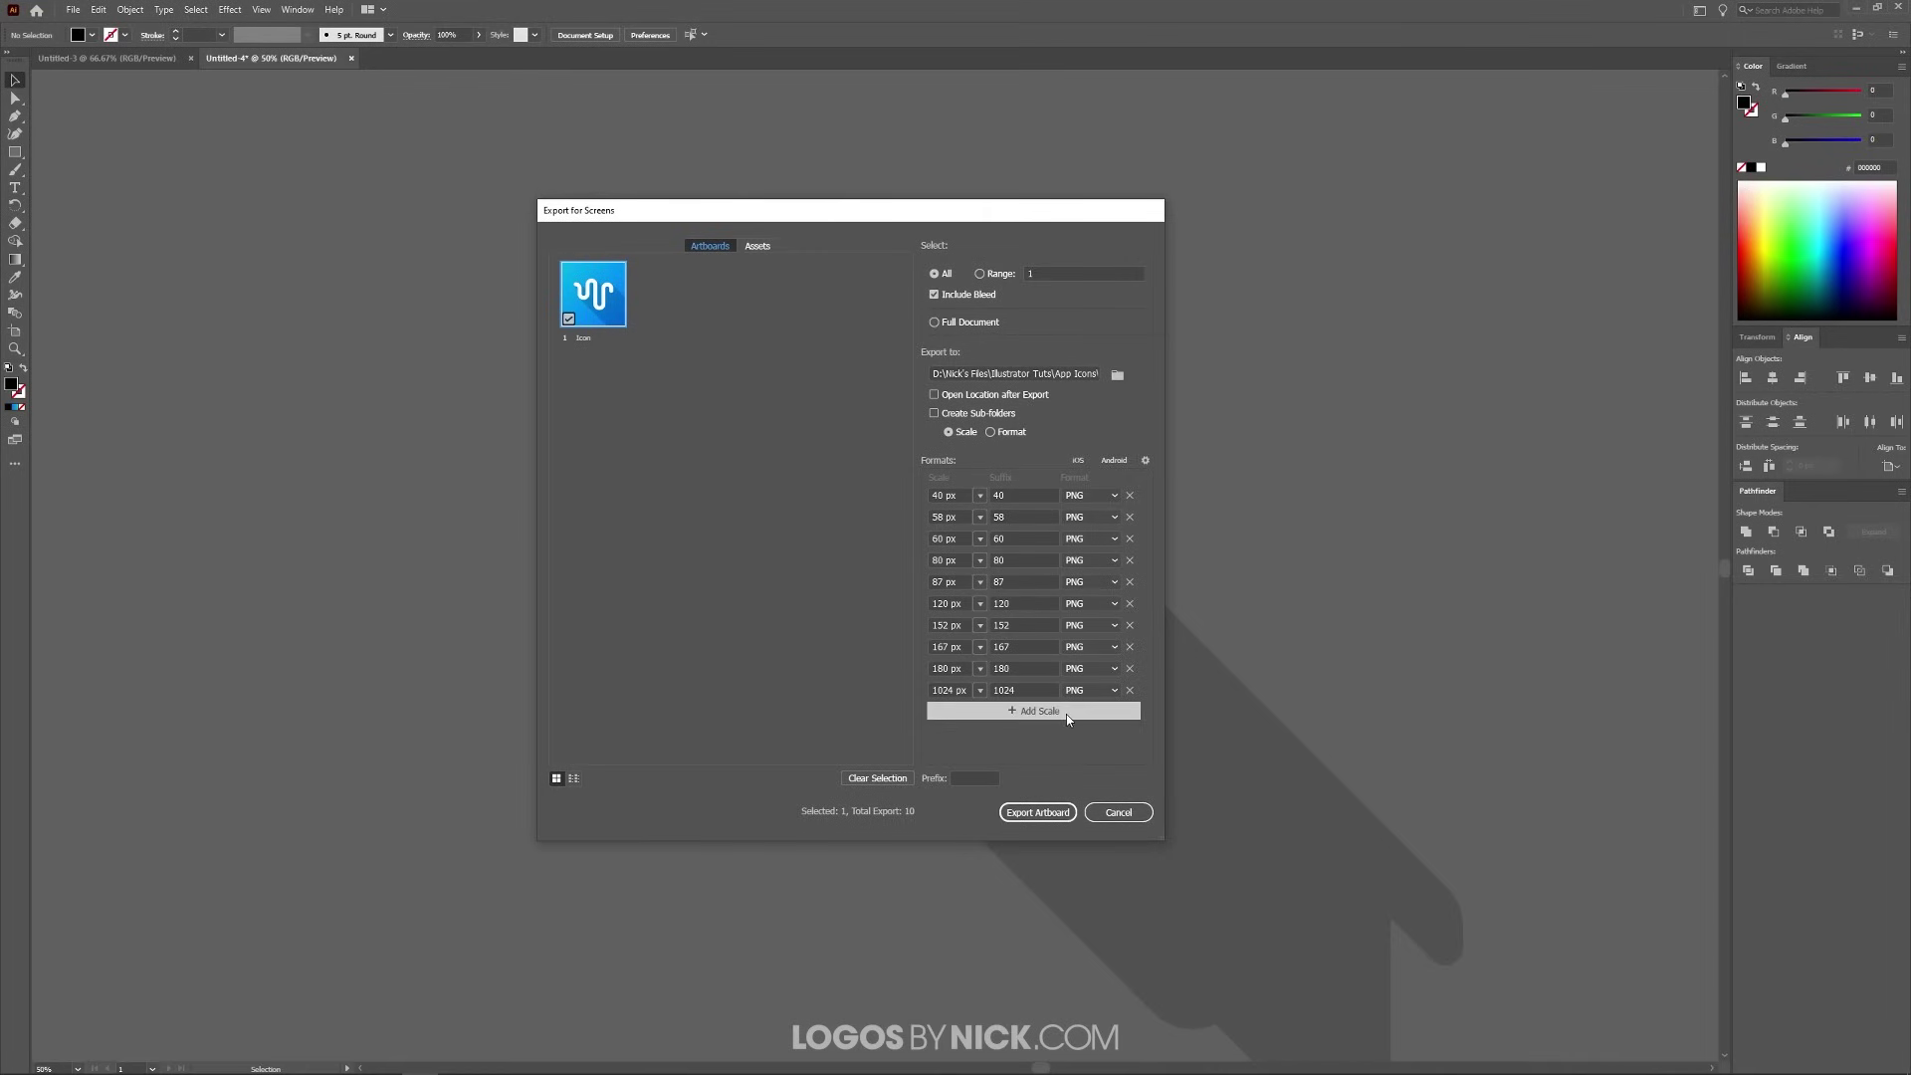
Add a final PNG export scale with a width of 512 px and suffix 512, and export the artboard in all sizes.
{"action": "left_click", "coordinate": [1065, 712]}
{"action": "left_click", "coordinate": [978, 715]}
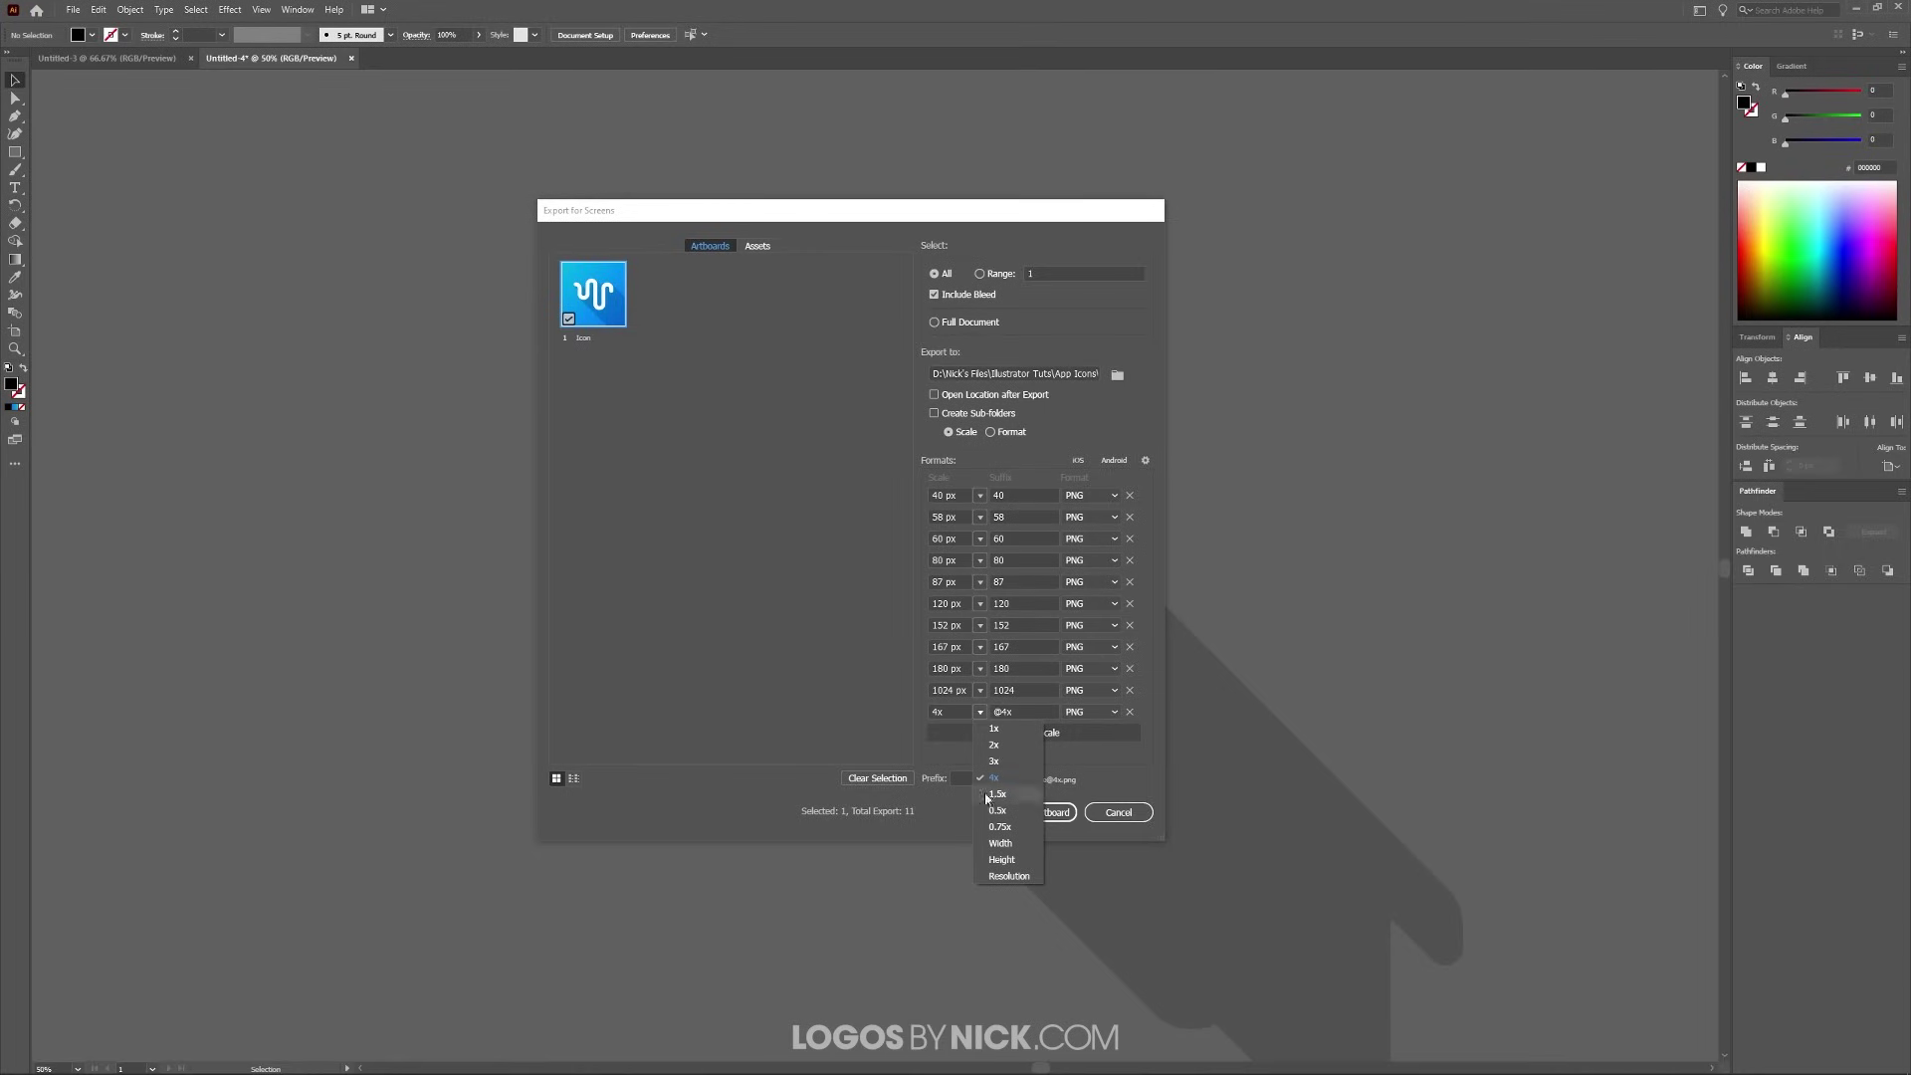
{"action": "left_click", "coordinate": [1001, 844]}
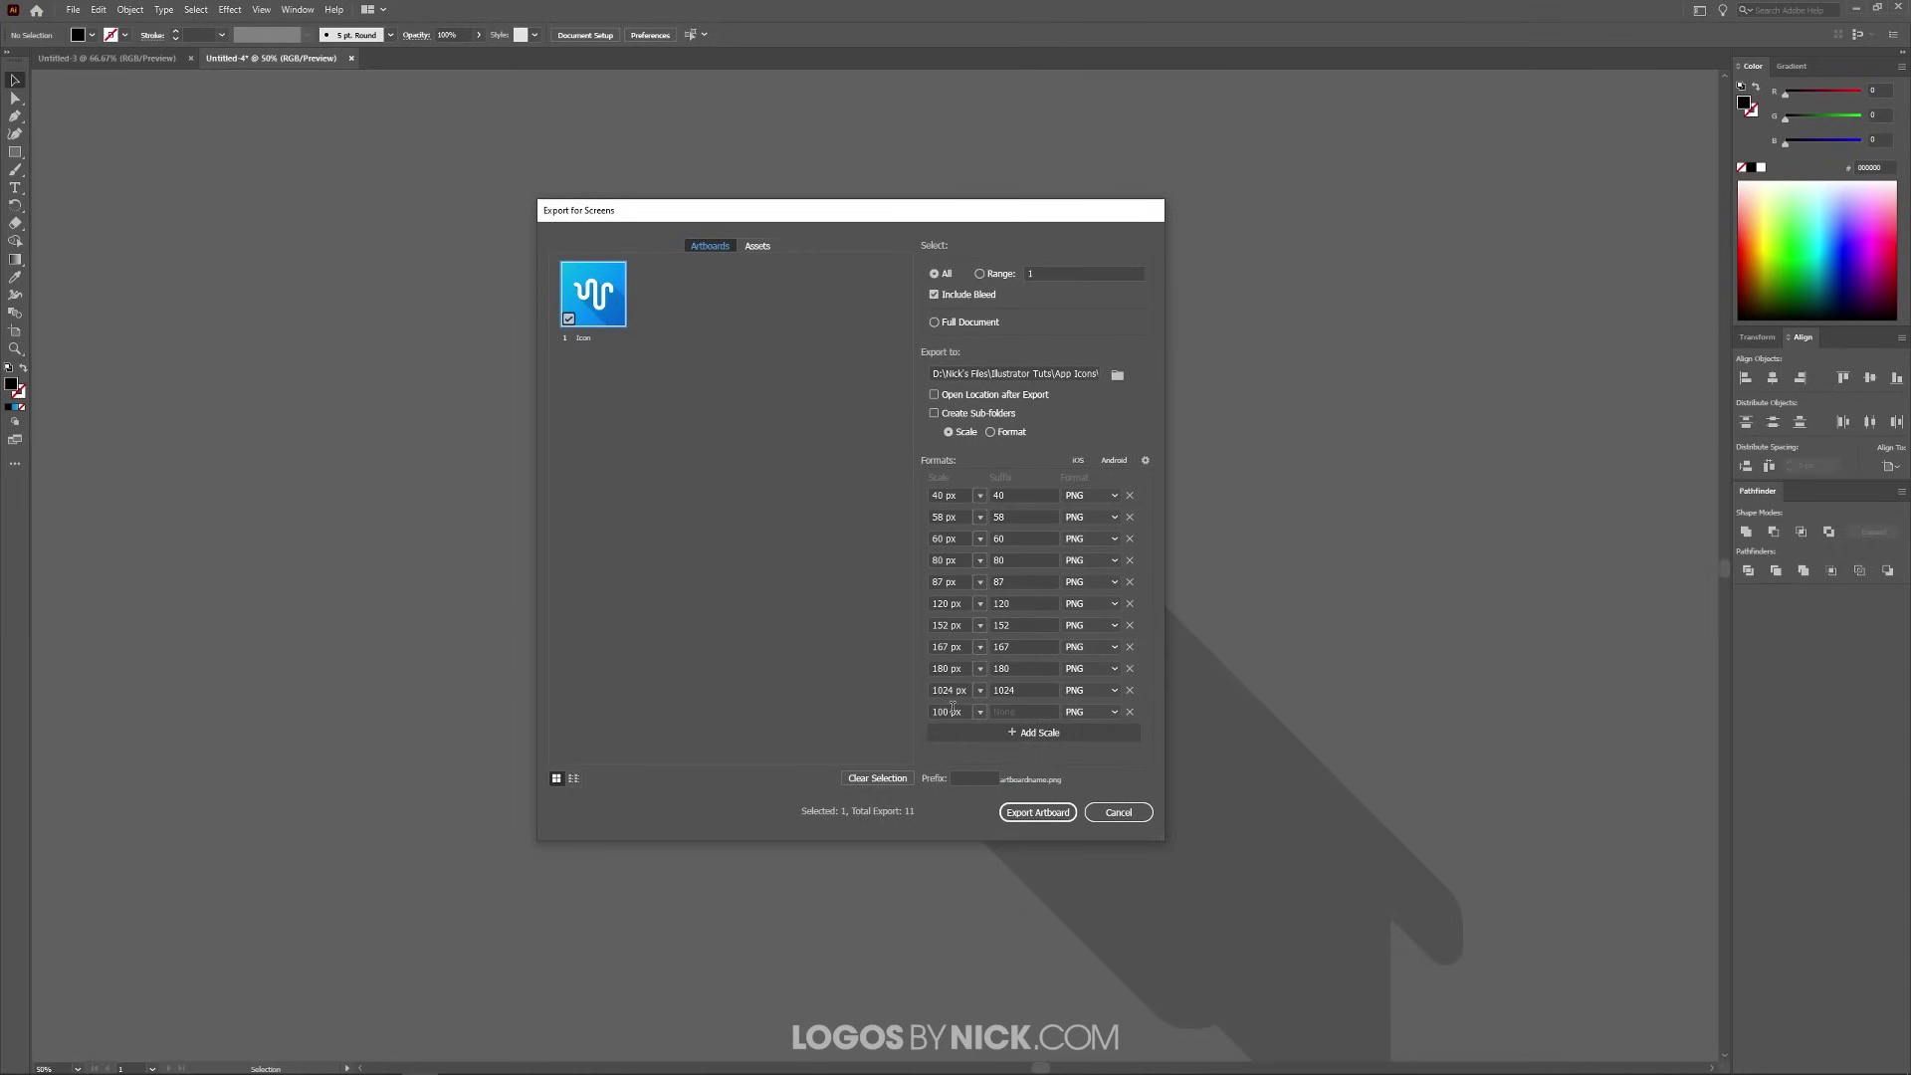
{"action": "left_click", "coordinate": [953, 707]}
{"action": "type", "text": "512"}
{"action": "left_click", "coordinate": [1027, 712]}
{"action": "type", "text": "512"}
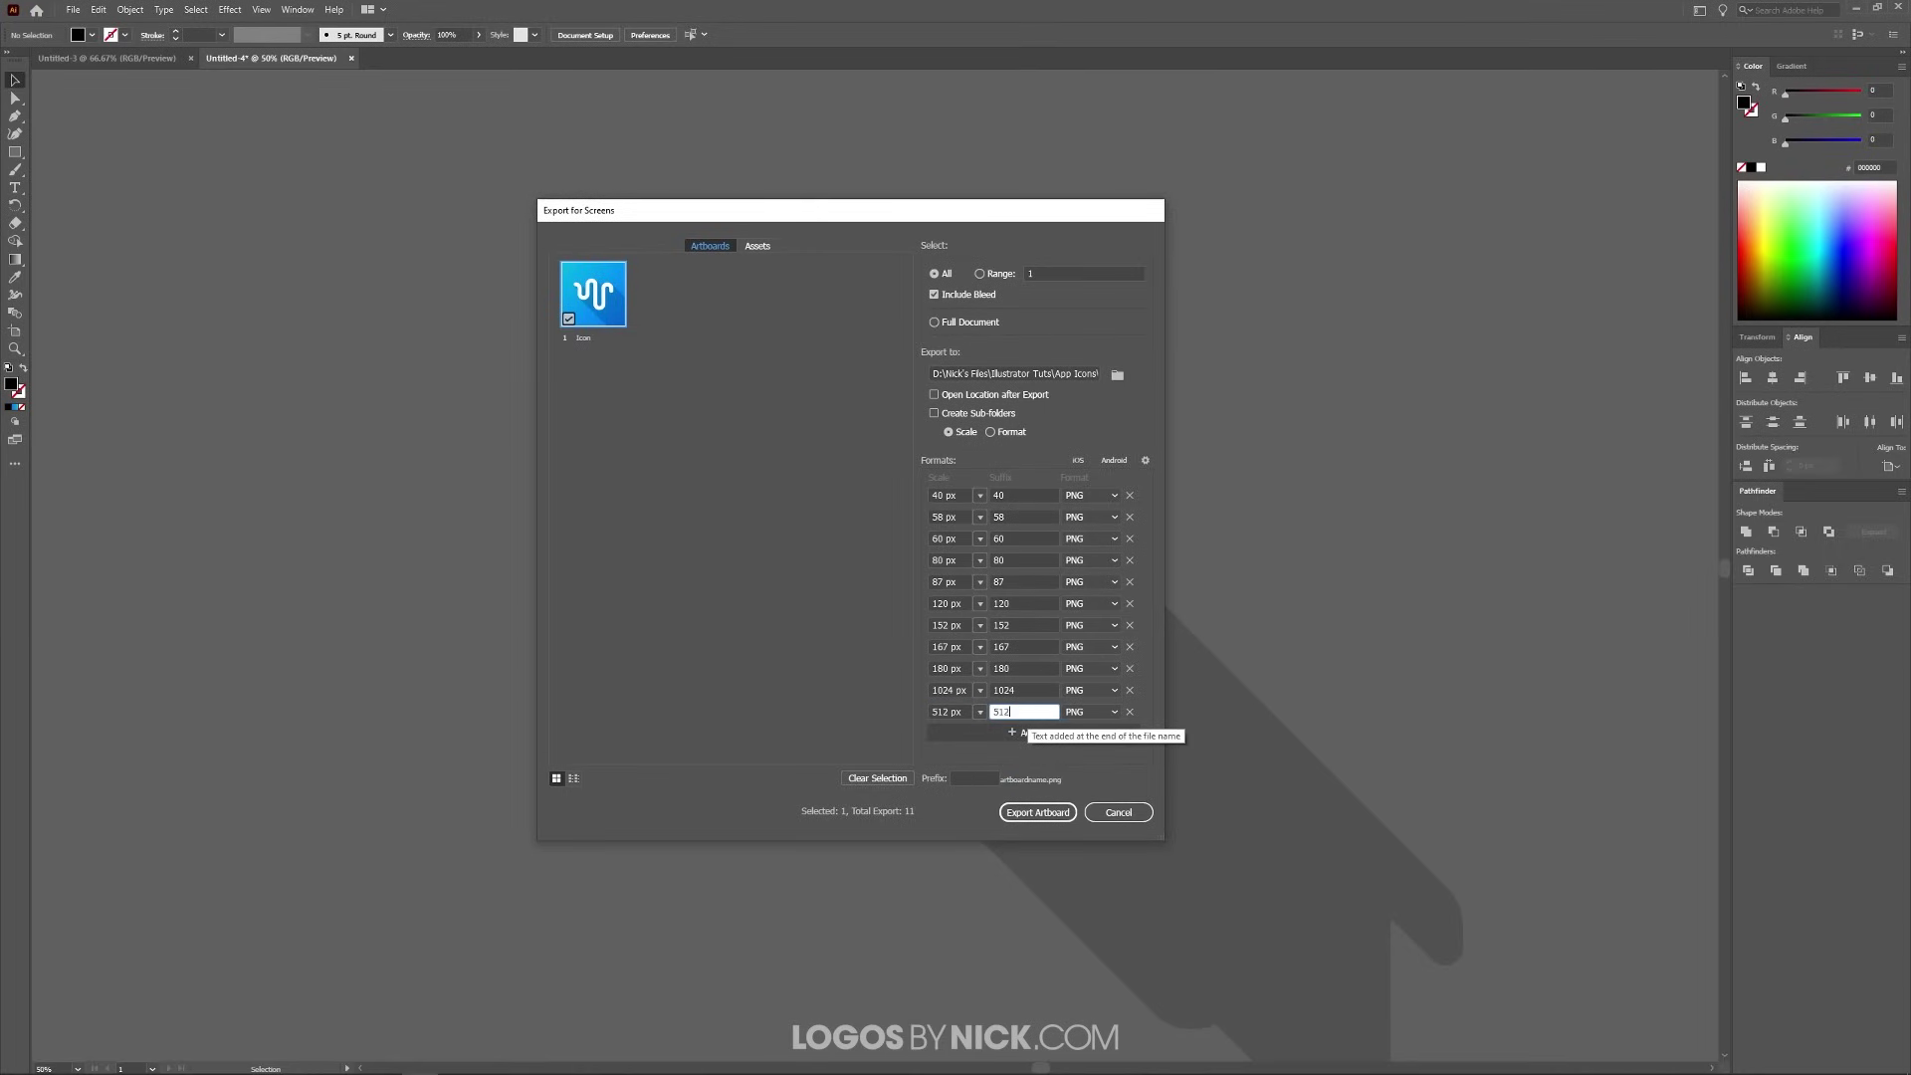
{"action": "left_click", "coordinate": [862, 647]}
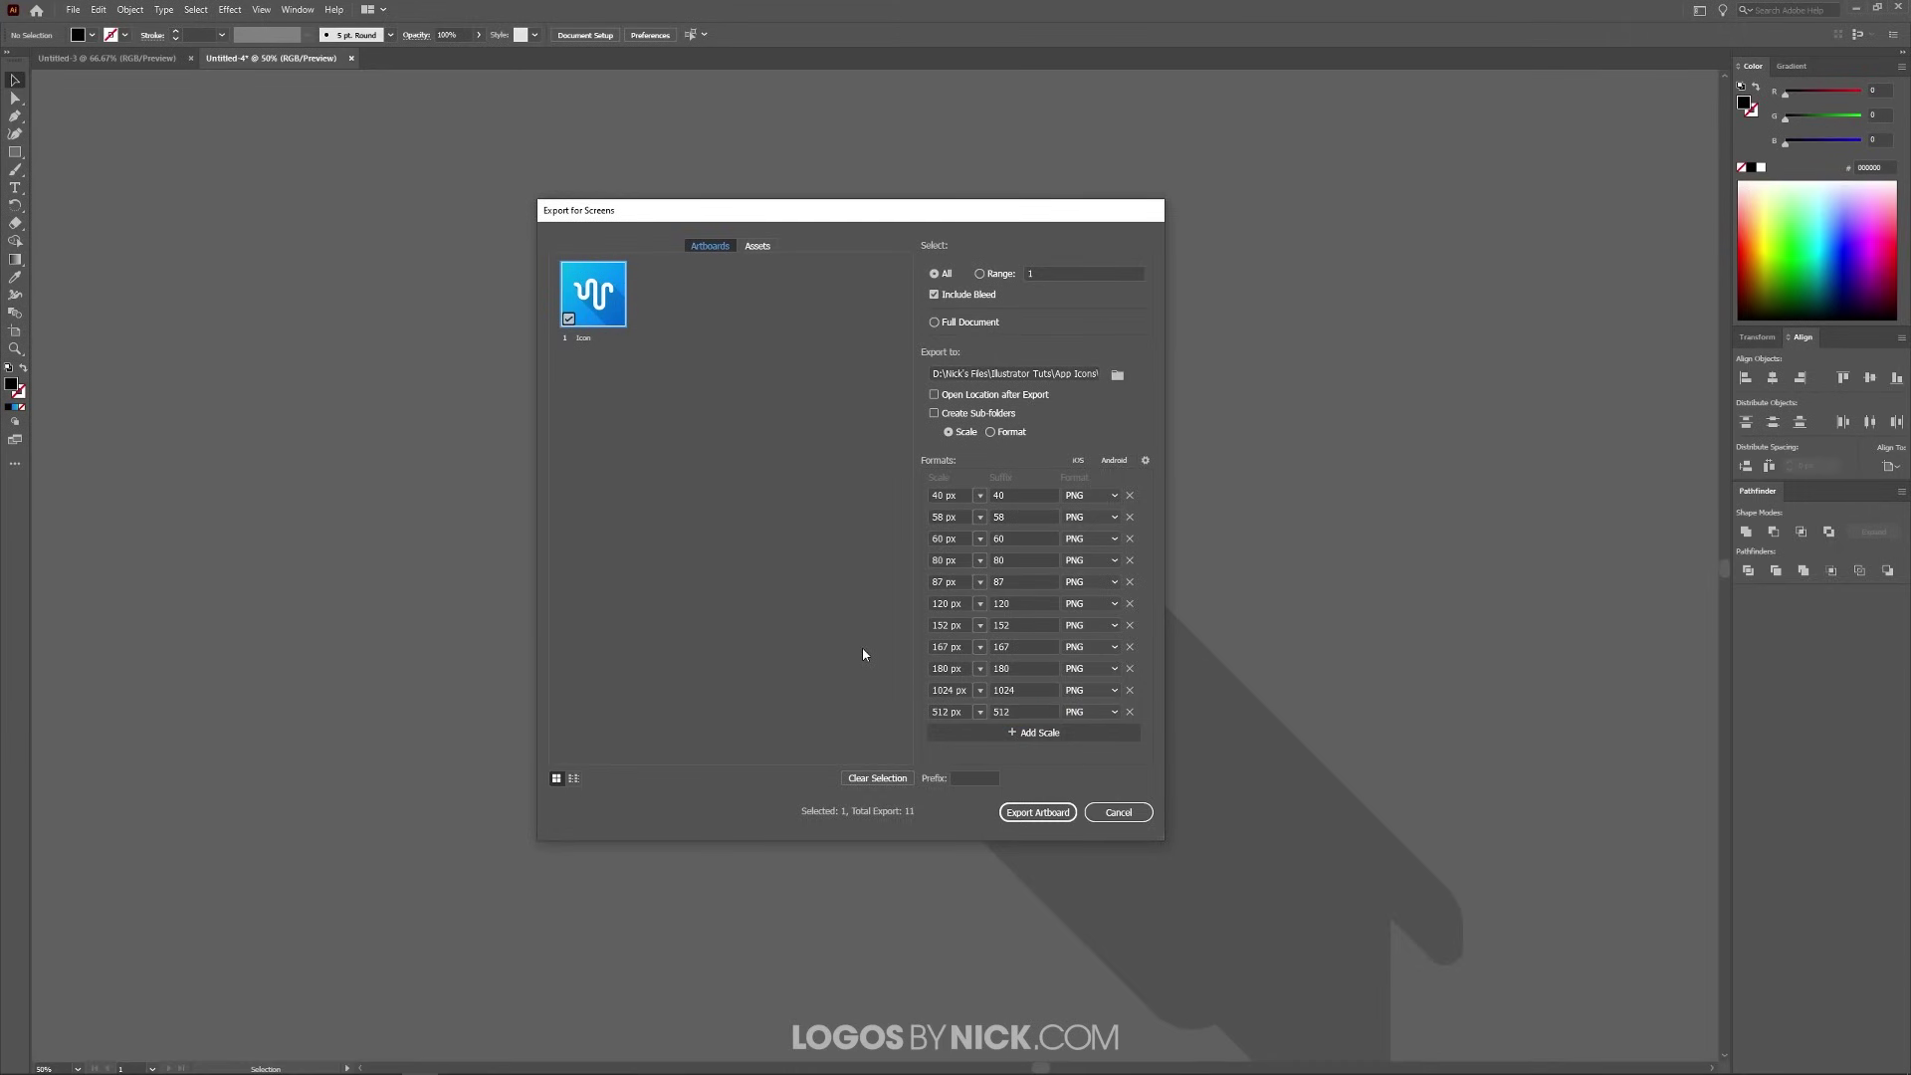
{"action": "left_click", "coordinate": [1047, 818]}
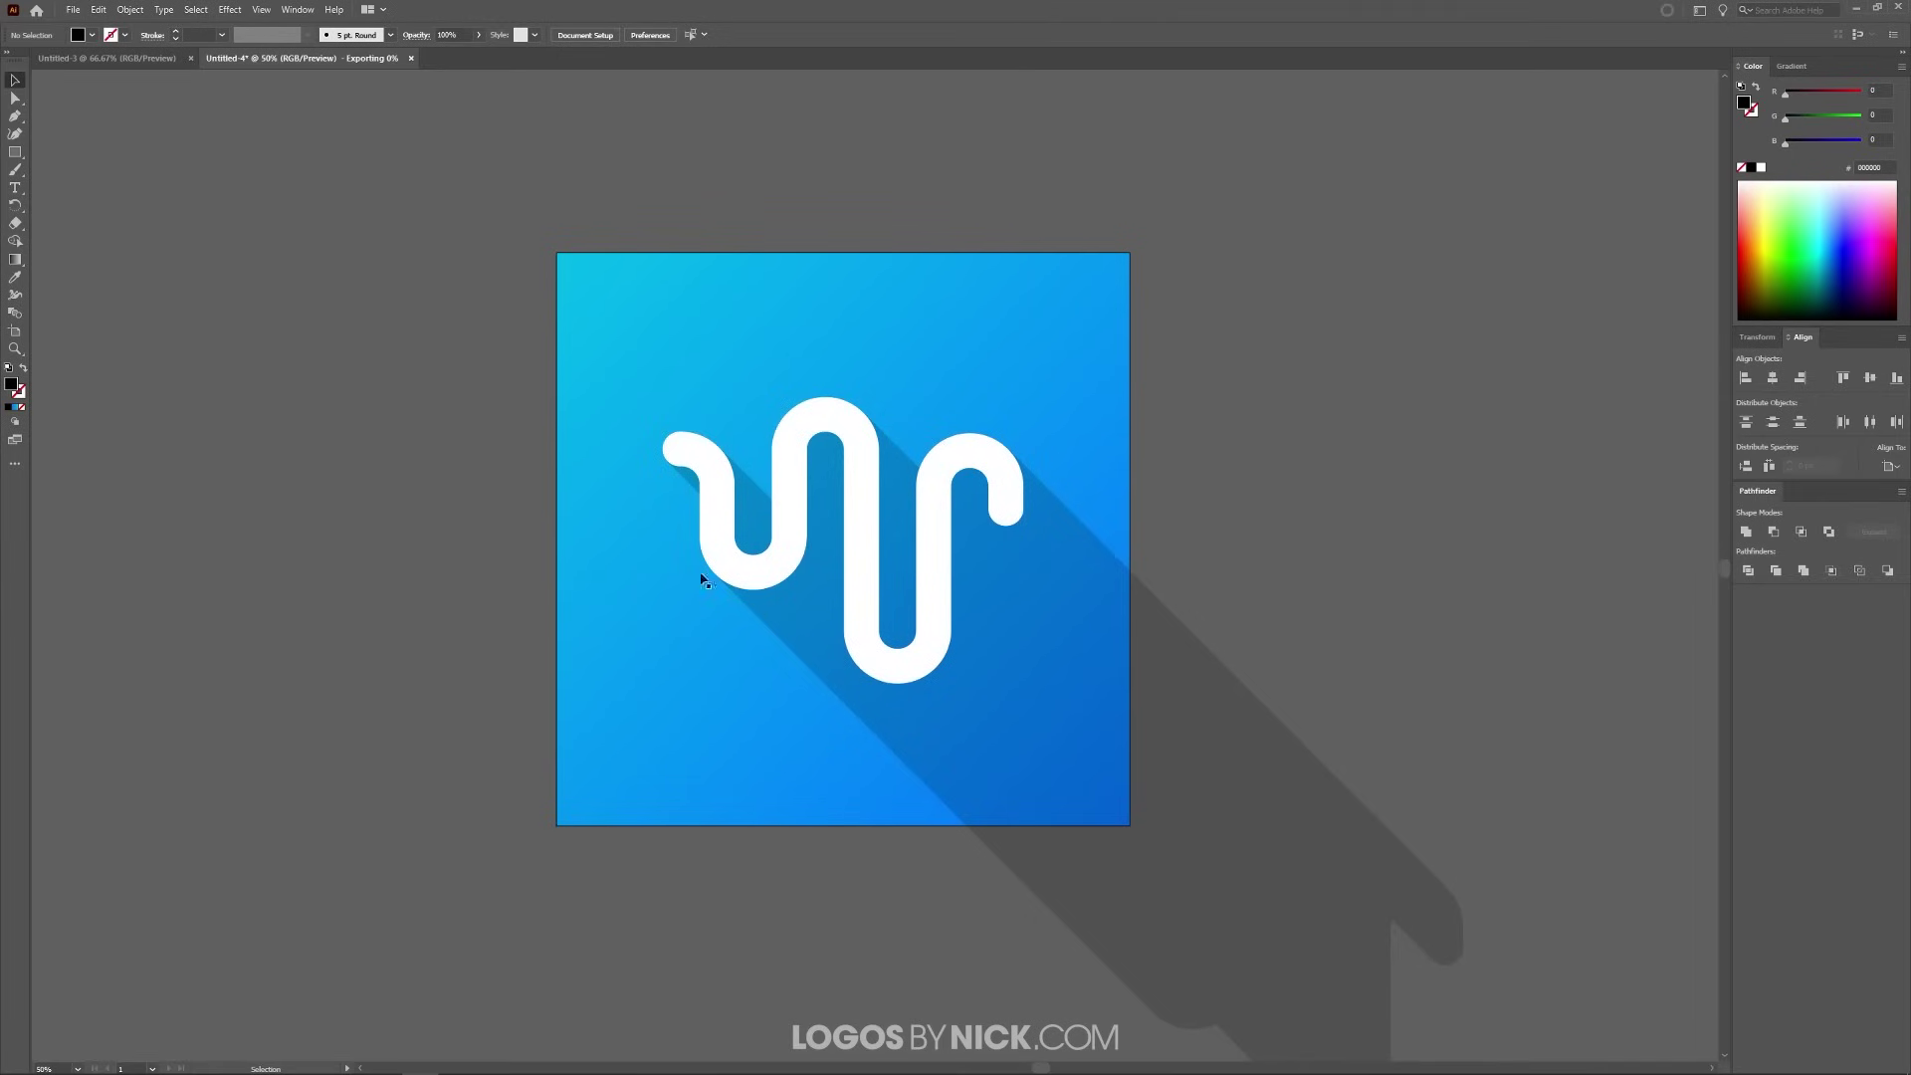